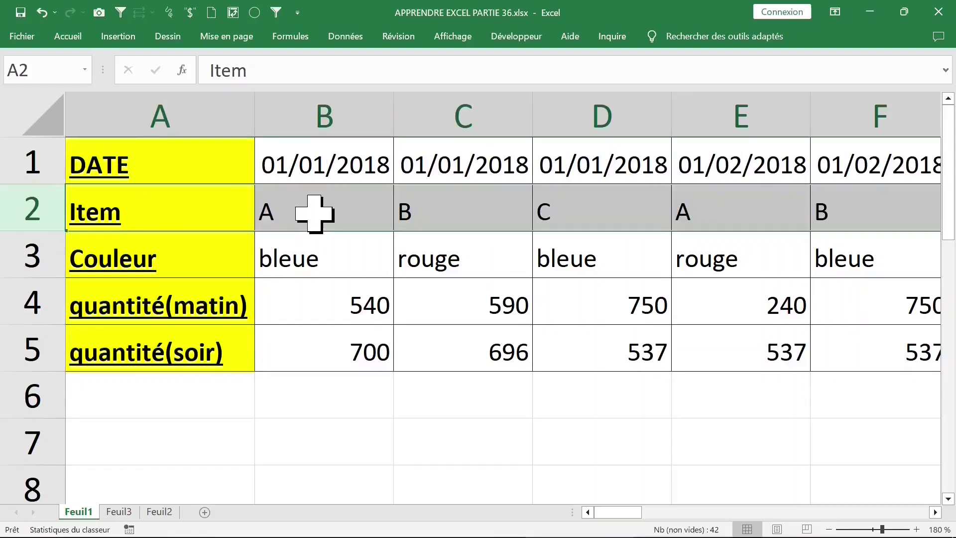
Step: Review the Item and Couleur rows of the Feuil1 data, such as bleue and rouge
click(491, 209)
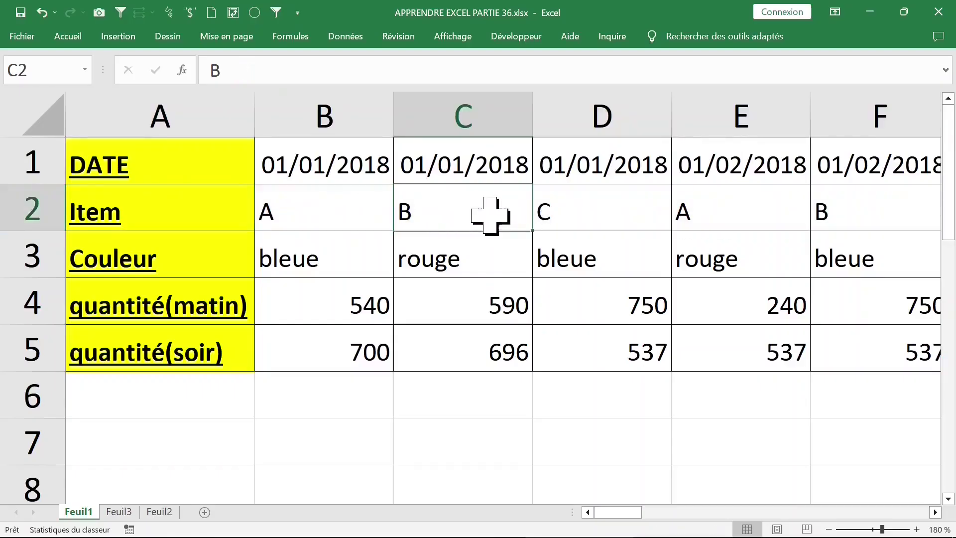
click(229, 254)
click(273, 260)
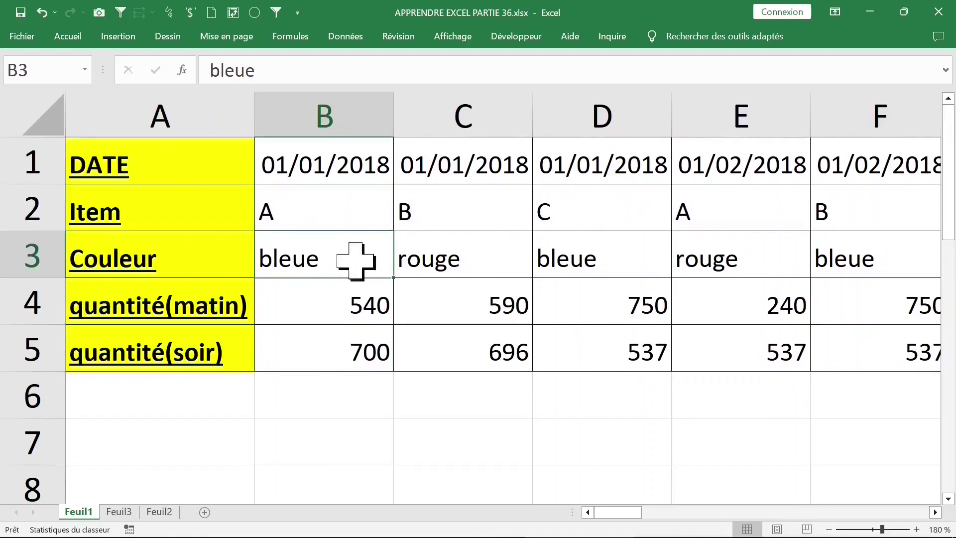
click(461, 258)
key(Right)
key(Right)
key(Right)
key(Left)
key(Left)
key(Left)
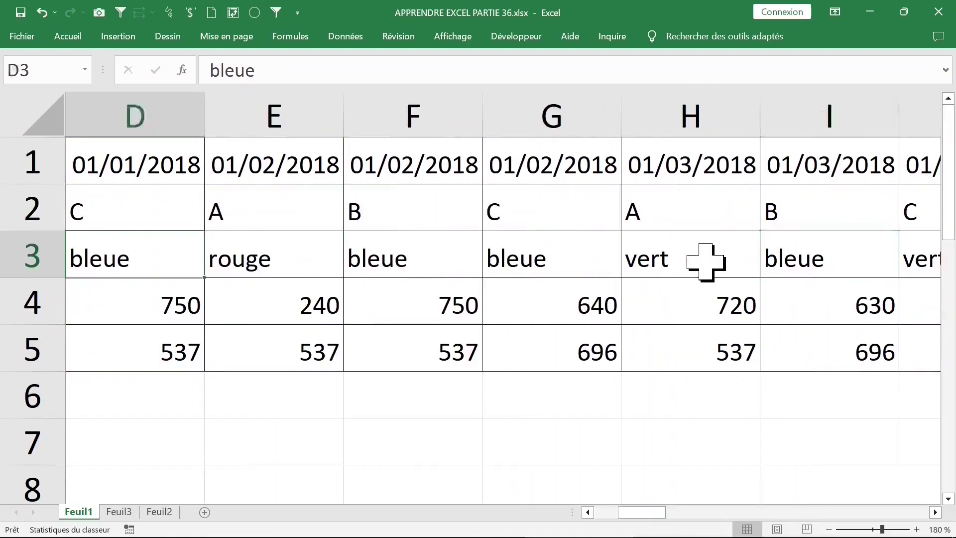
key(Left)
key(Left)
key(Left)
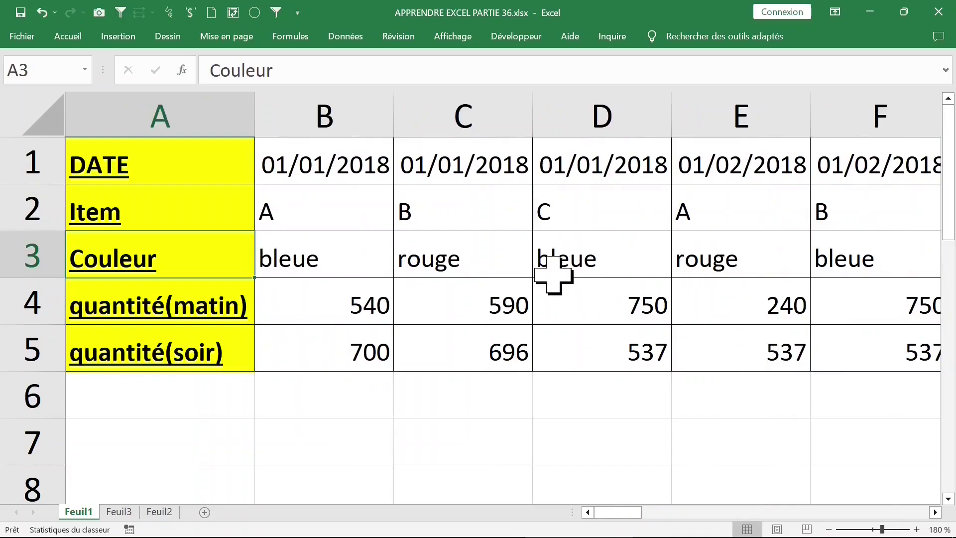
Step: Compare the morning and evening quantity rows, such as 540 and 700
click(214, 305)
key(Right)
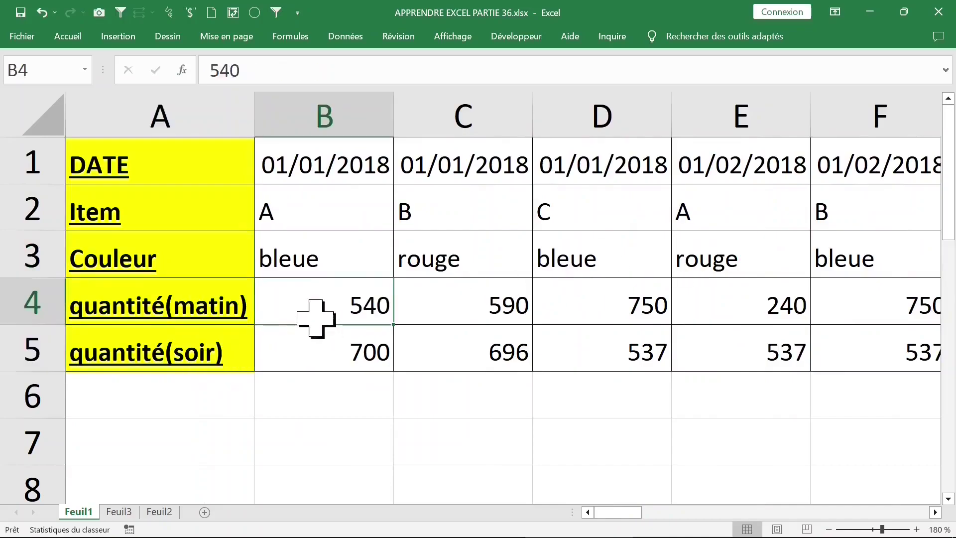
click(328, 355)
click(298, 314)
click(323, 347)
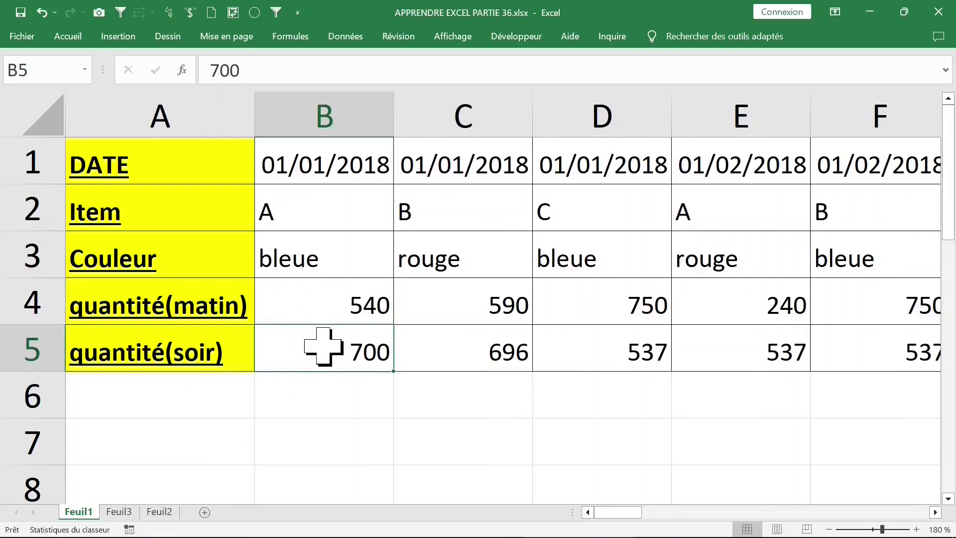
click(336, 308)
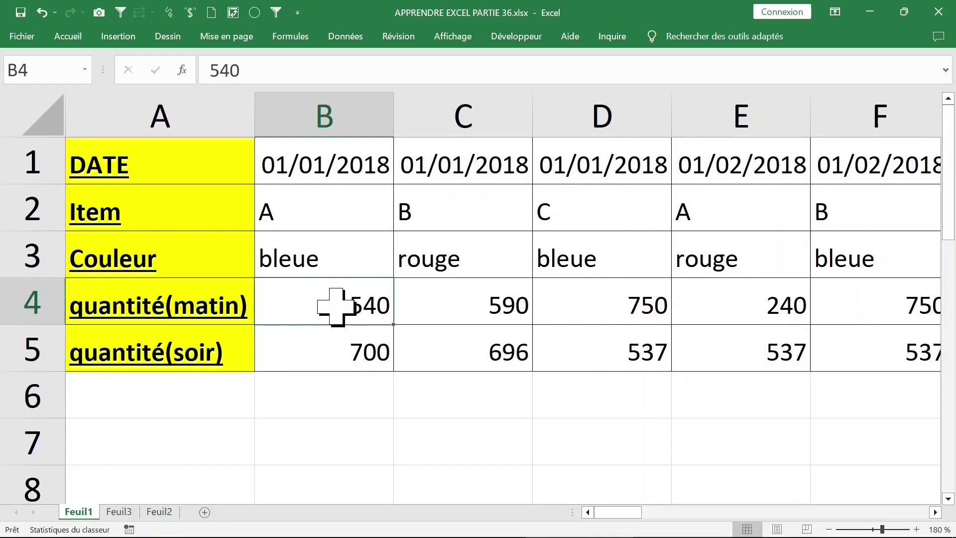
click(336, 352)
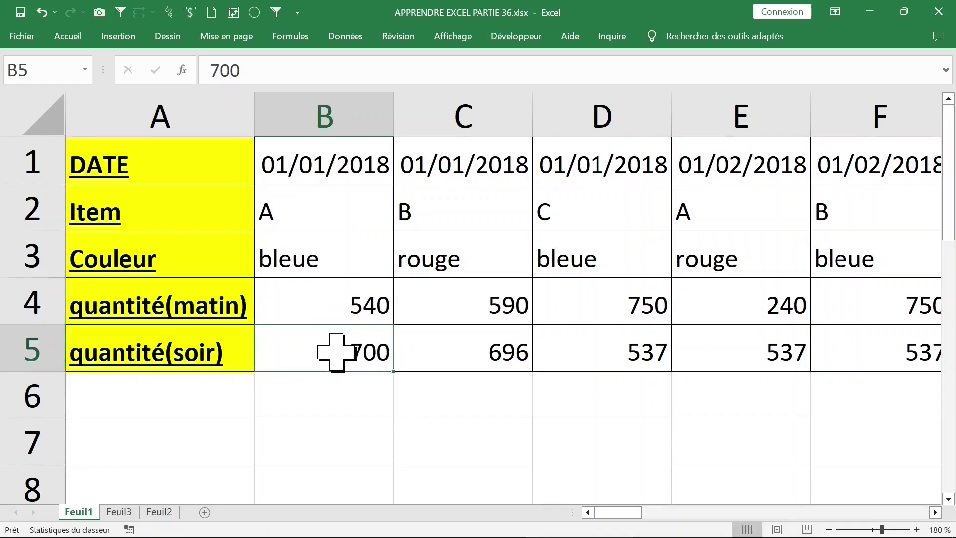
click(327, 313)
click(283, 257)
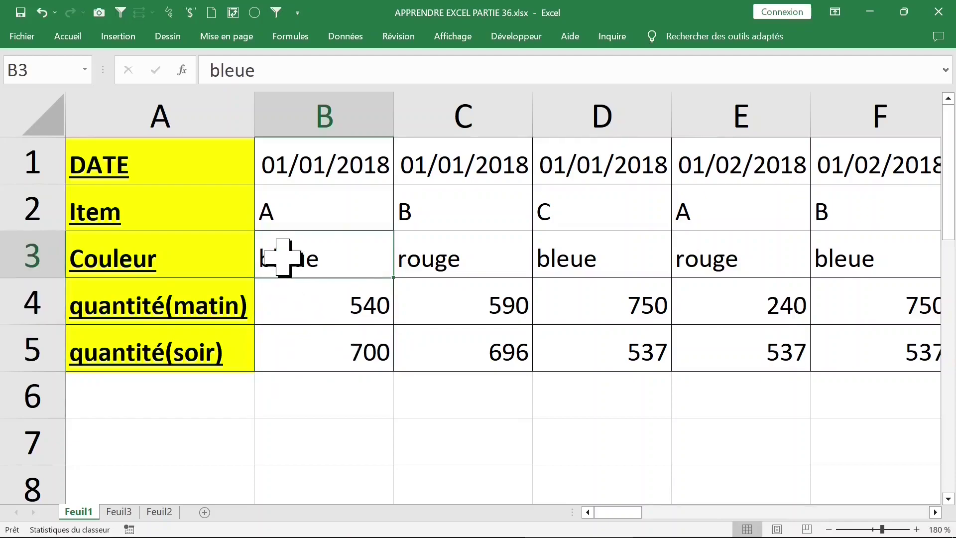
Step: Select all the Feuil1 data and copy it
key(ctrl+a)
key(ctrl+c)
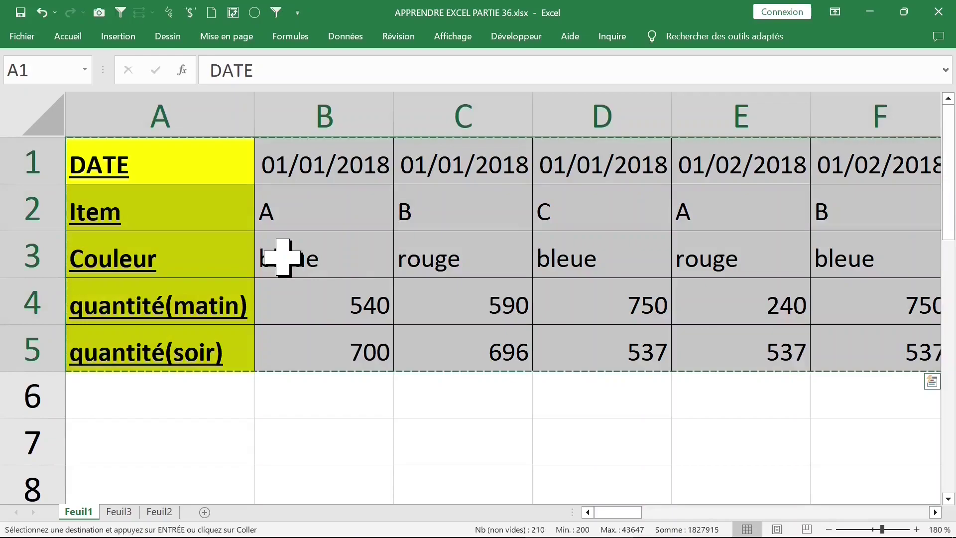
right_click(299, 223)
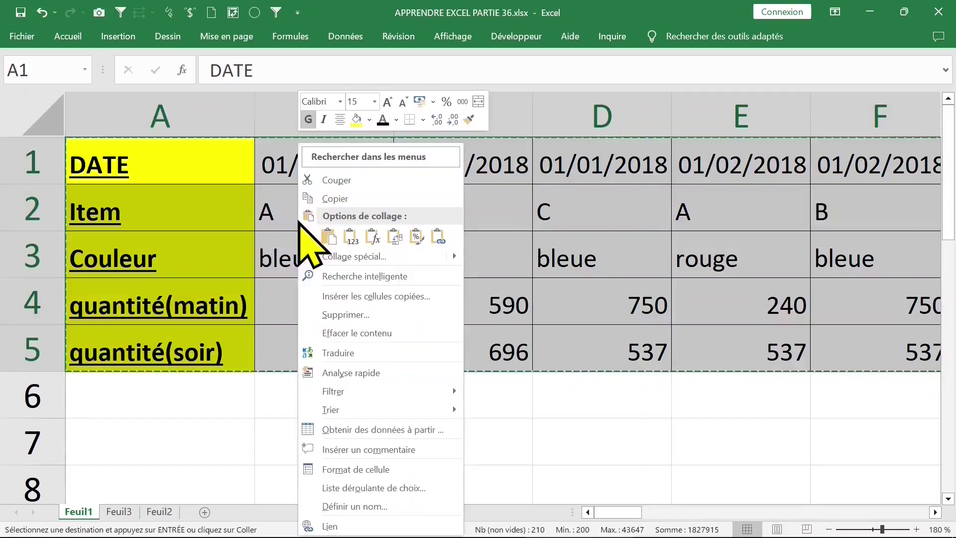
click(331, 202)
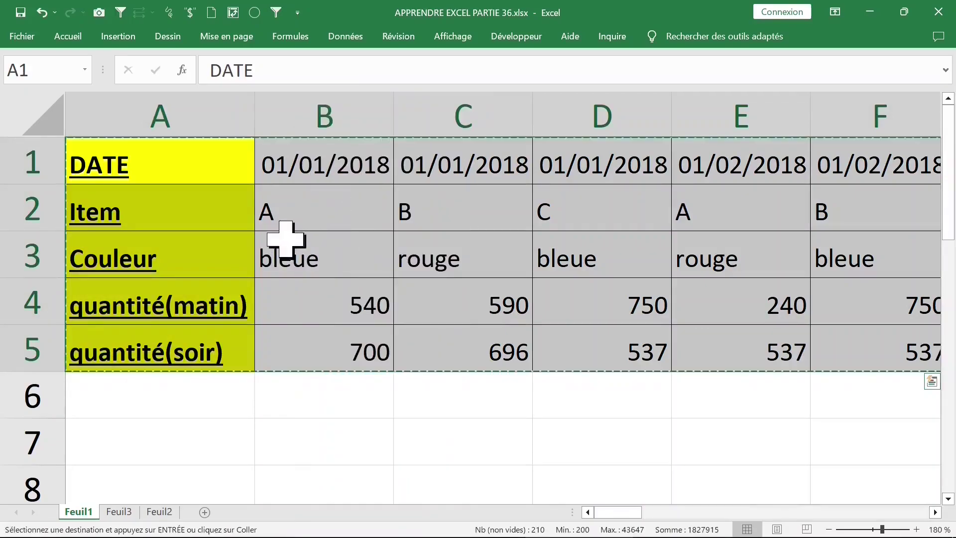
Step: Paste the copied data into Feuil3 at A1 using Collage spécial with Transposé
click(121, 511)
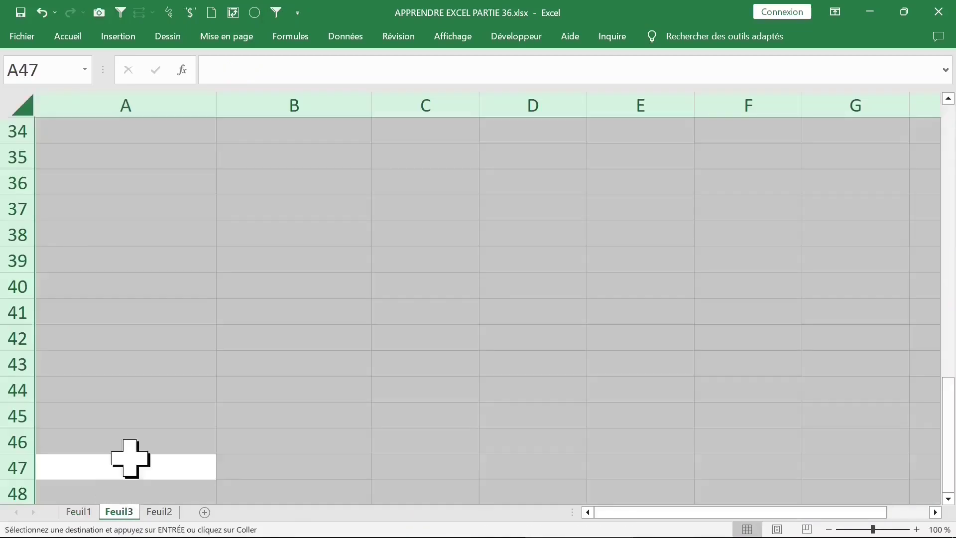
click(141, 165)
key(ctrl+Home)
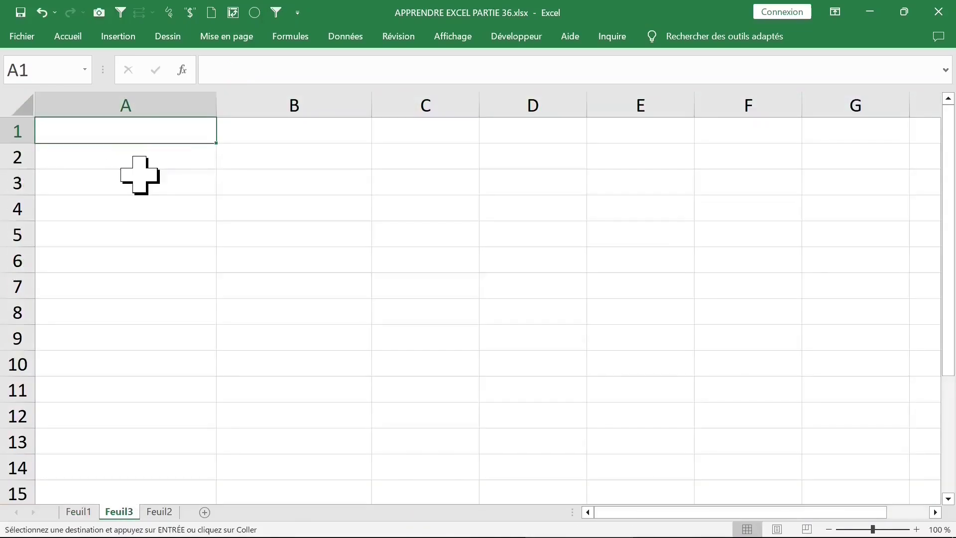
click(68, 36)
click(25, 95)
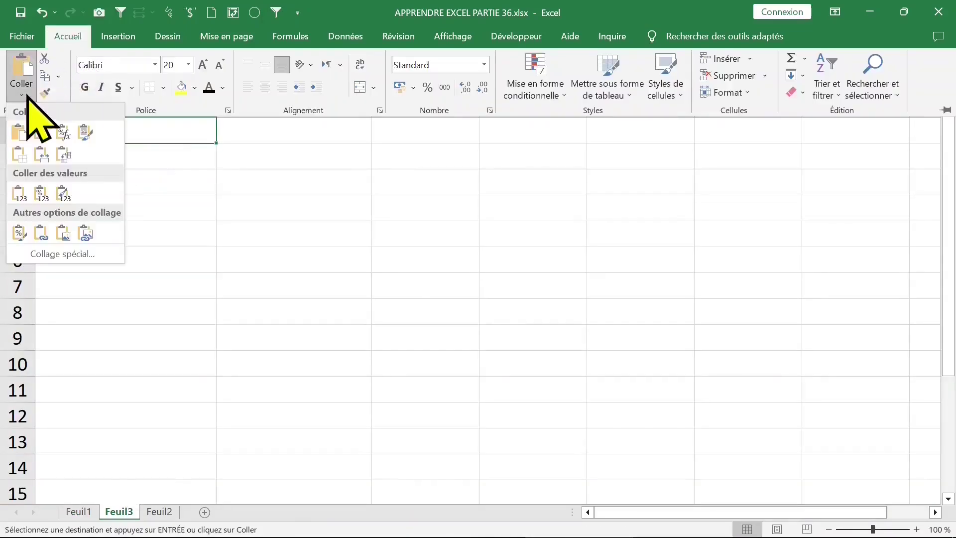
click(82, 255)
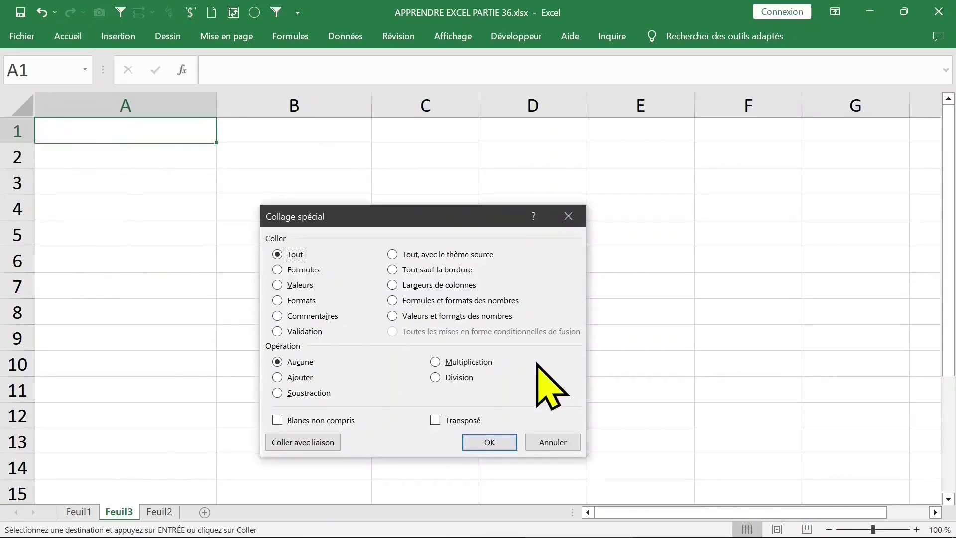
click(448, 421)
click(473, 442)
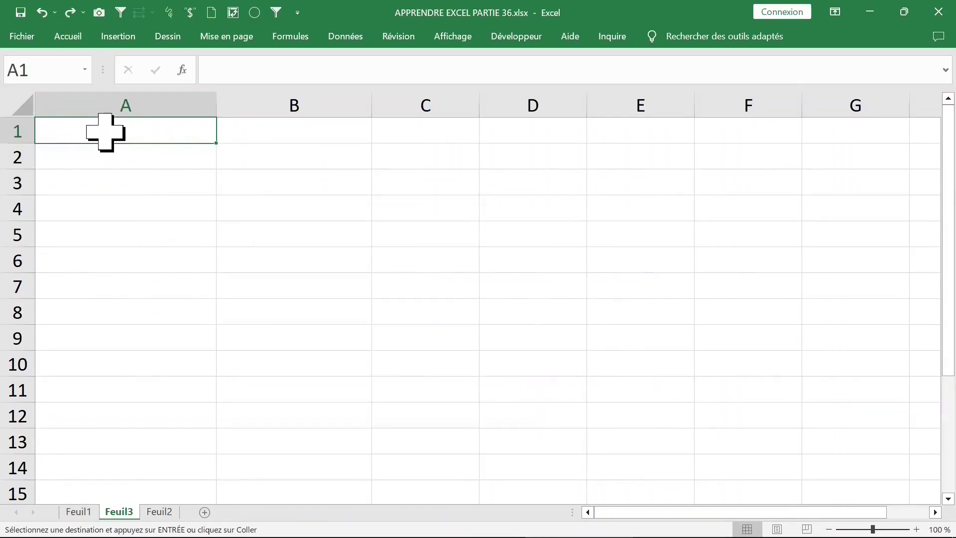
right_click(106, 132)
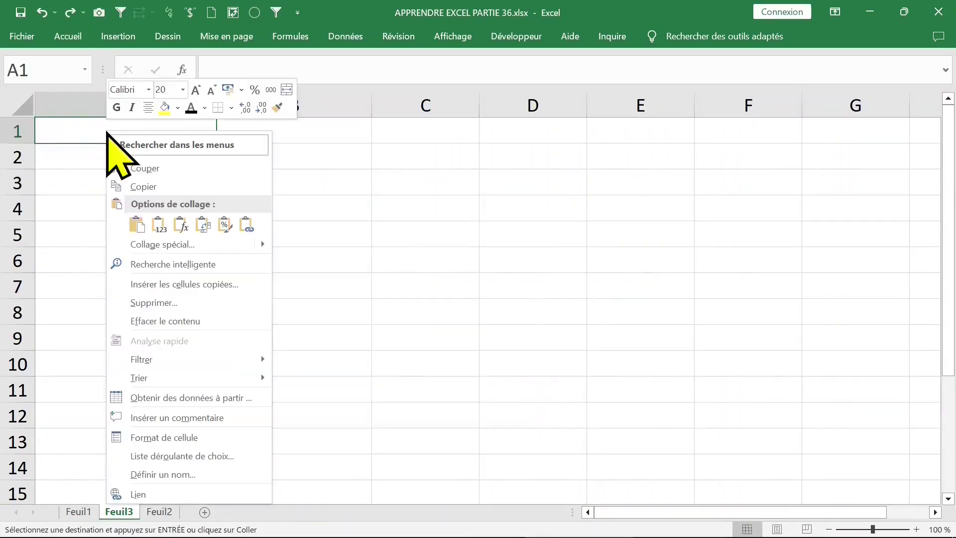
click(157, 246)
click(201, 353)
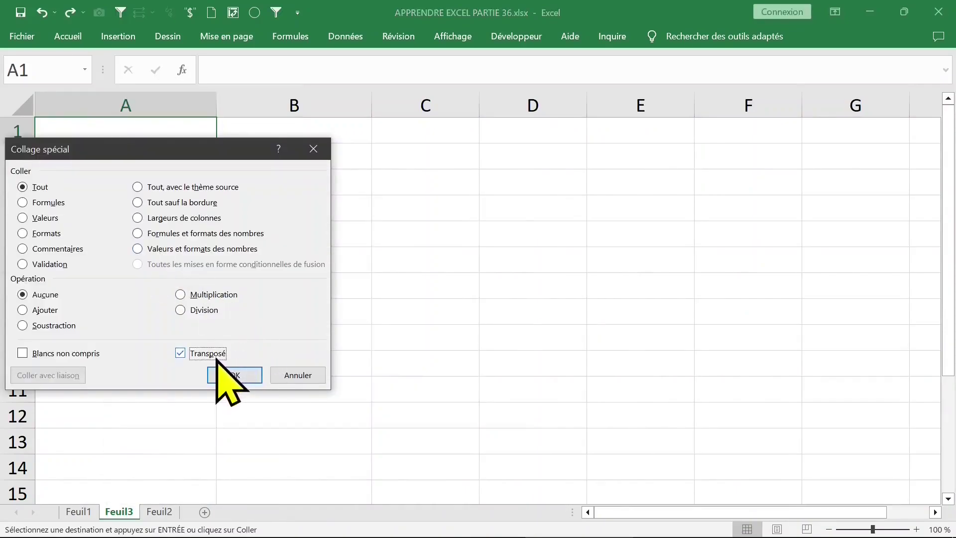
click(244, 377)
Step: Autofit columns A–E, DATE through quantité(soir), to their contents
click(209, 105)
click(338, 105)
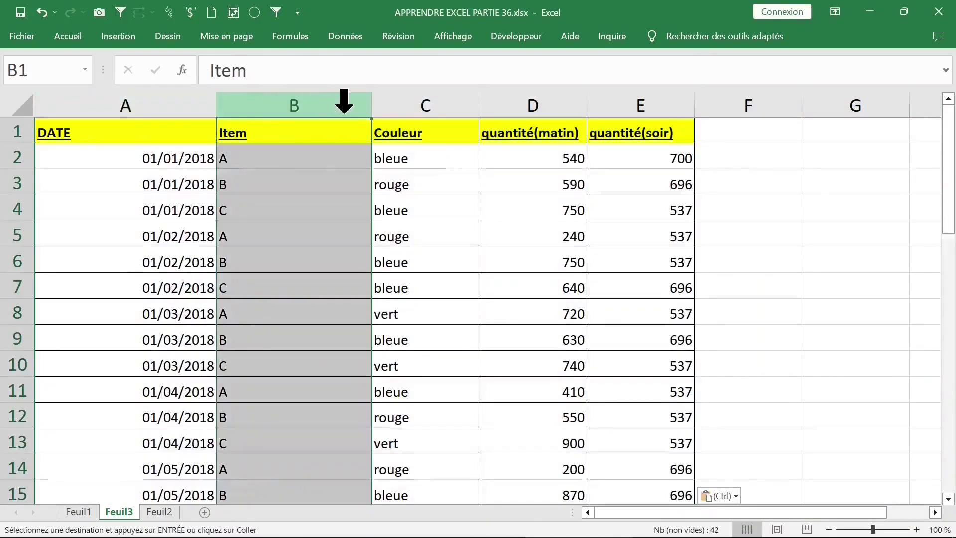
click(438, 104)
click(516, 95)
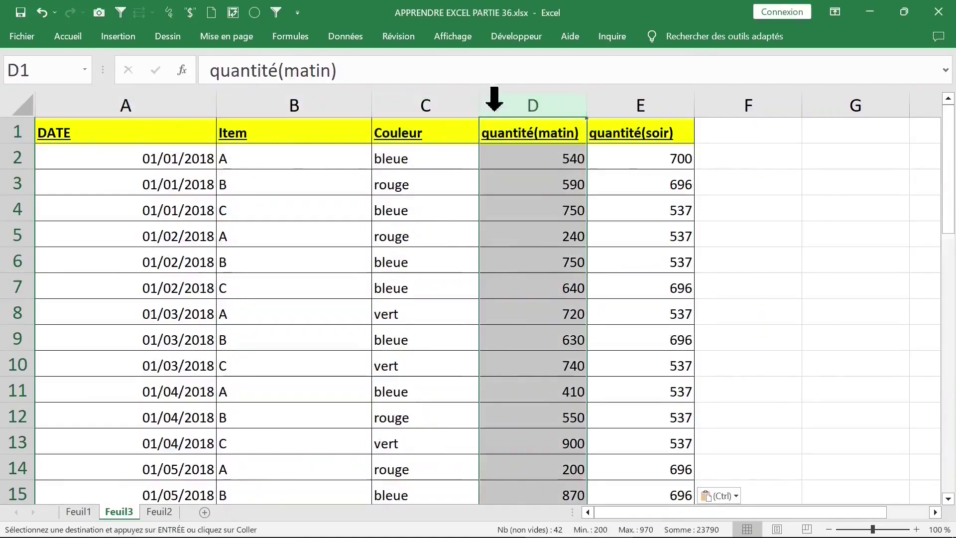
click(636, 141)
drag(179, 102, 589, 109)
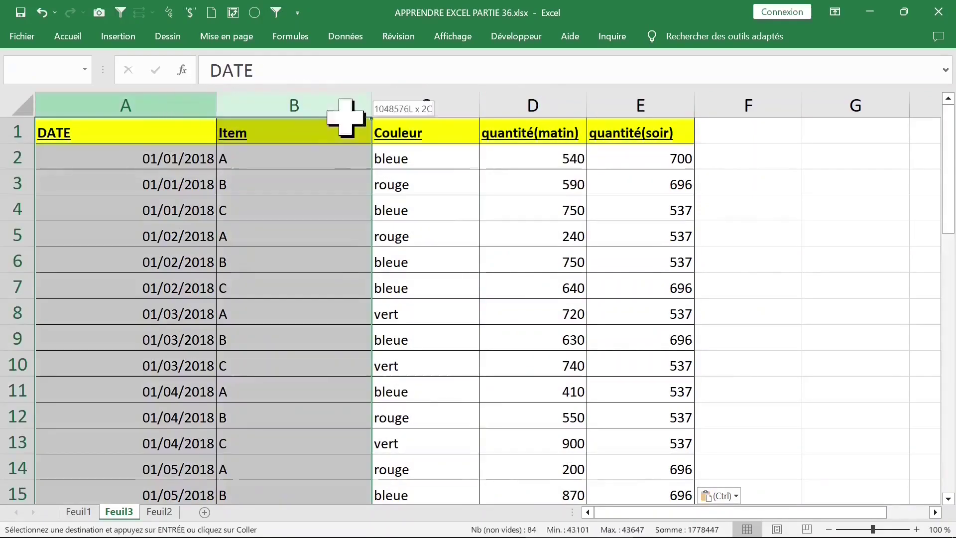
double_click(588, 110)
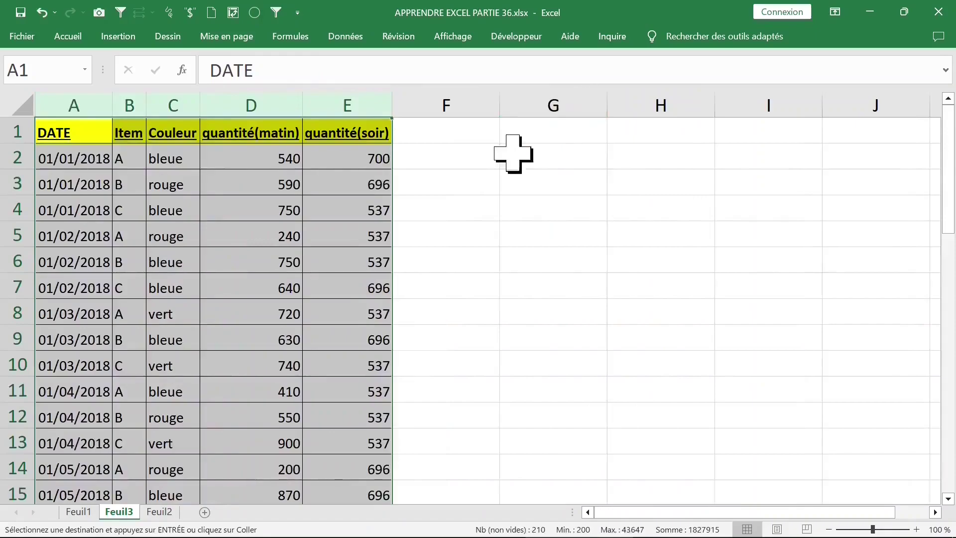
Step: Check the fitted data: dates, Item, Couleur and morning quantities such as 750
click(177, 212)
click(96, 213)
click(234, 233)
click(128, 105)
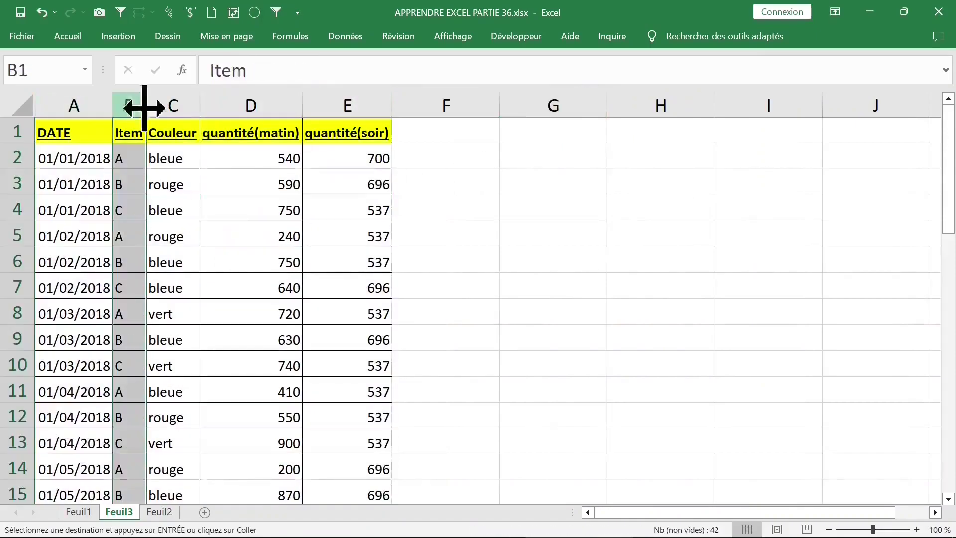
click(175, 105)
click(291, 158)
click(288, 205)
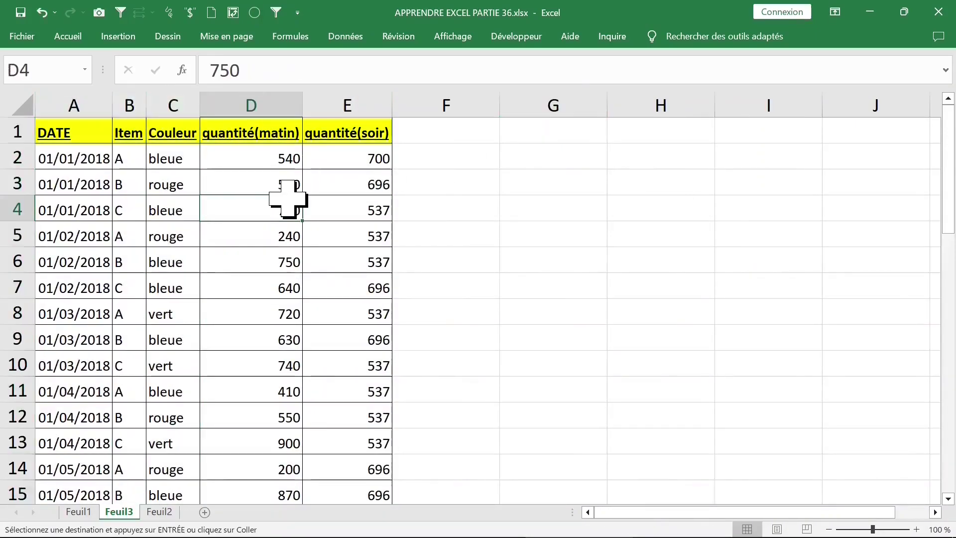
click(172, 205)
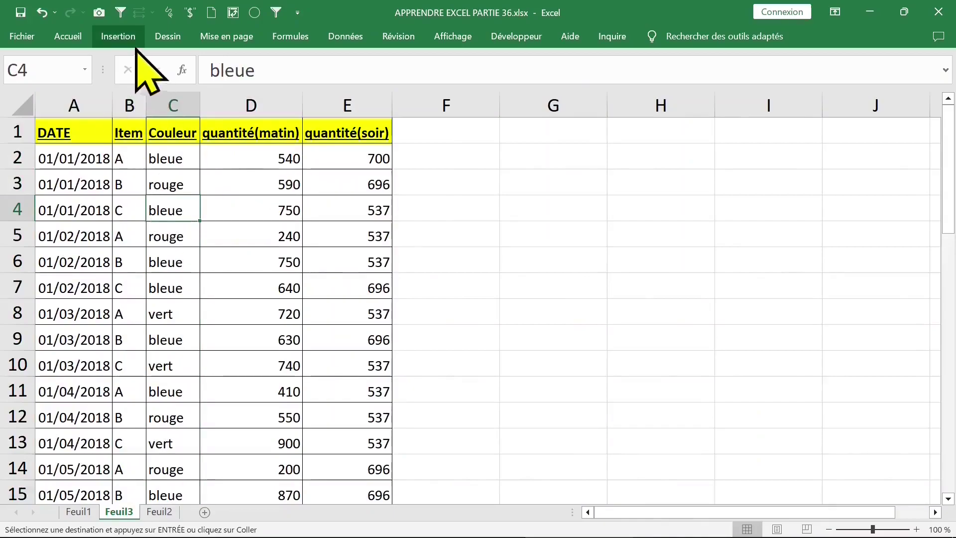
Step: Insert a pivot table from Feuil3!$A$1:$E$42 on the existing sheet Feuil2 at A1
click(122, 37)
click(34, 70)
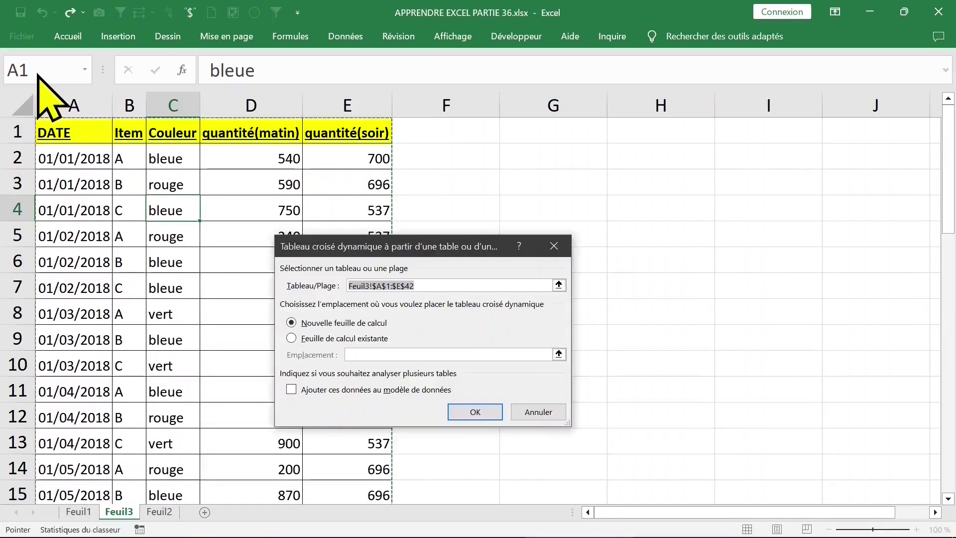
click(439, 285)
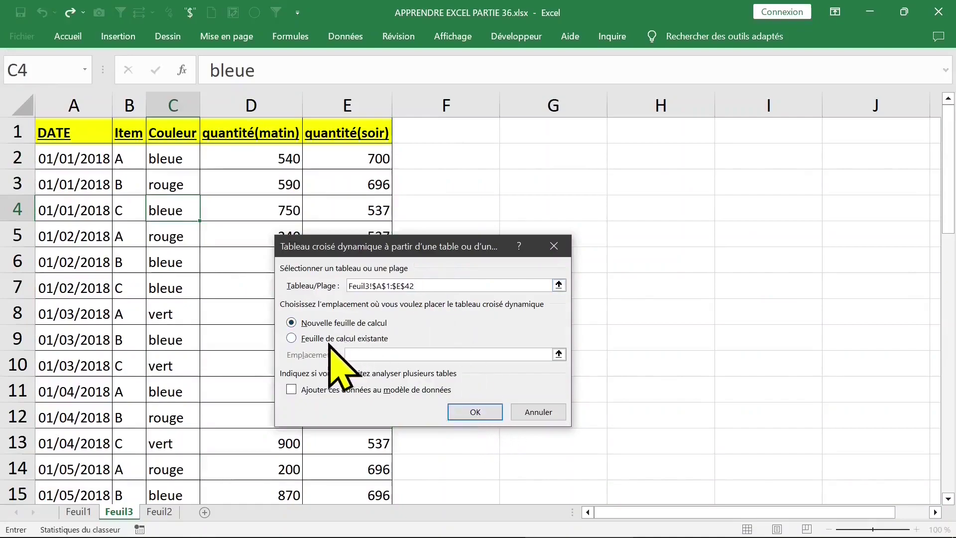
click(159, 512)
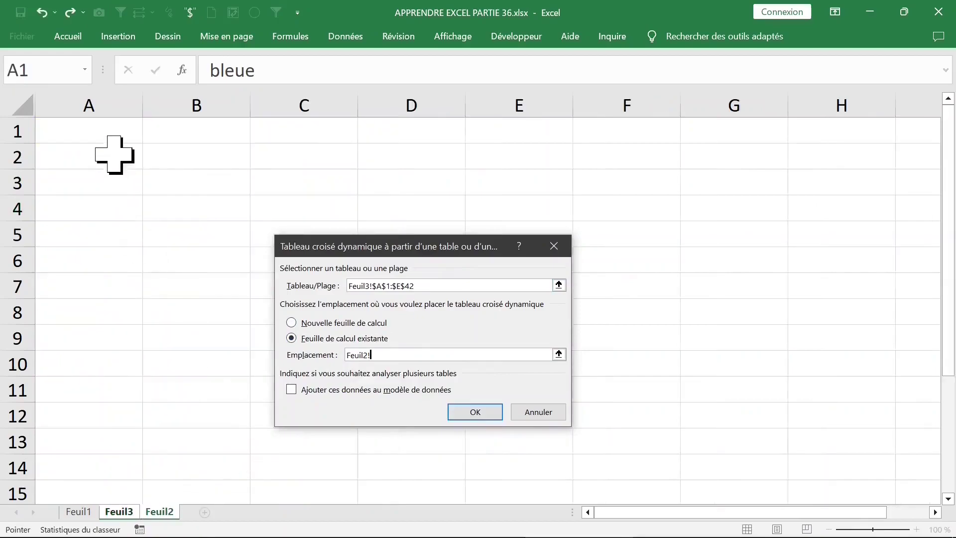
click(475, 412)
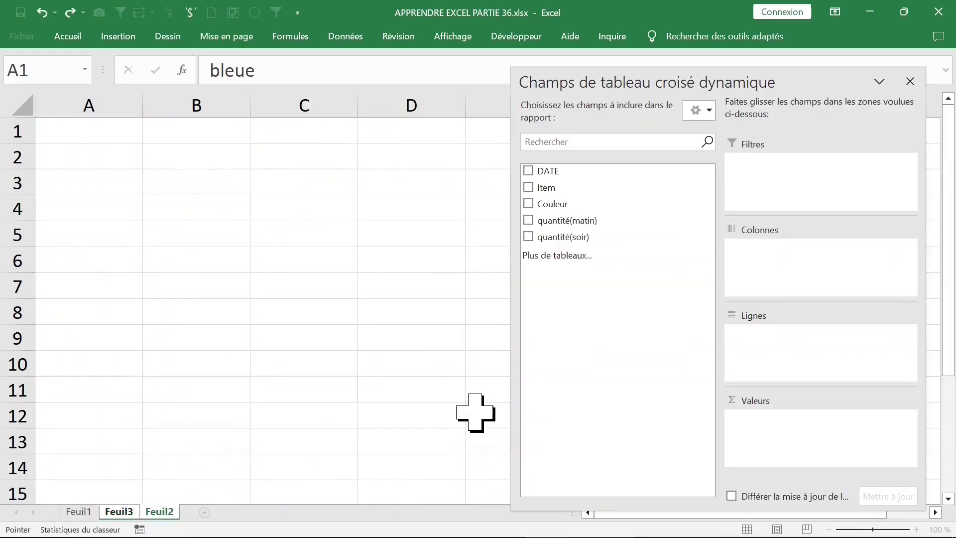
Step: Rename the Feuil2 sheet to tcd1 and add Item as the pivot's row labels
double_click(161, 513)
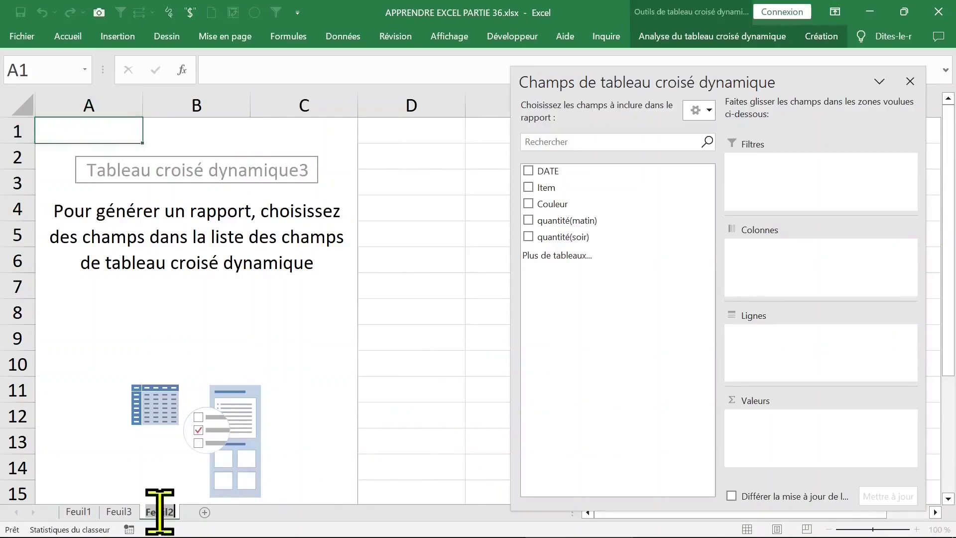
text(tcd1)
click(642, 288)
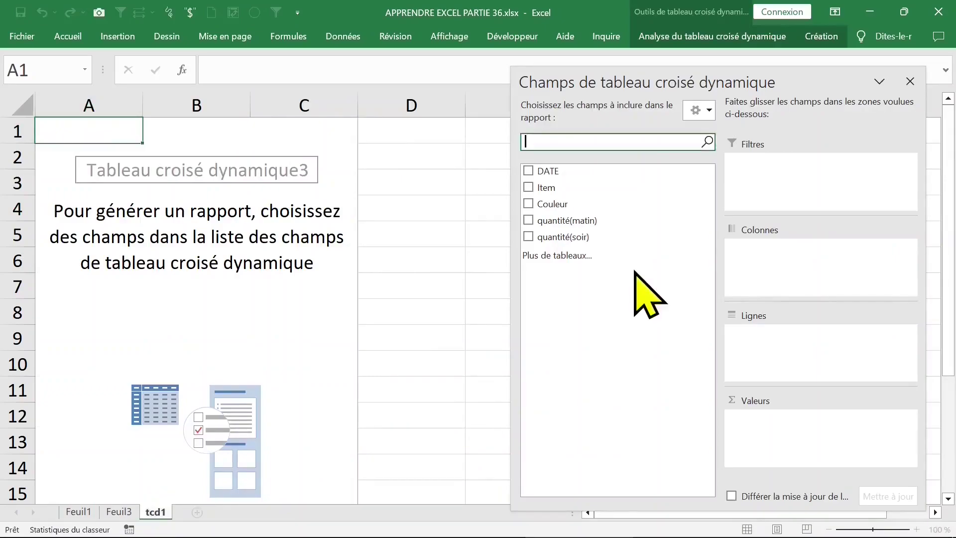
click(528, 187)
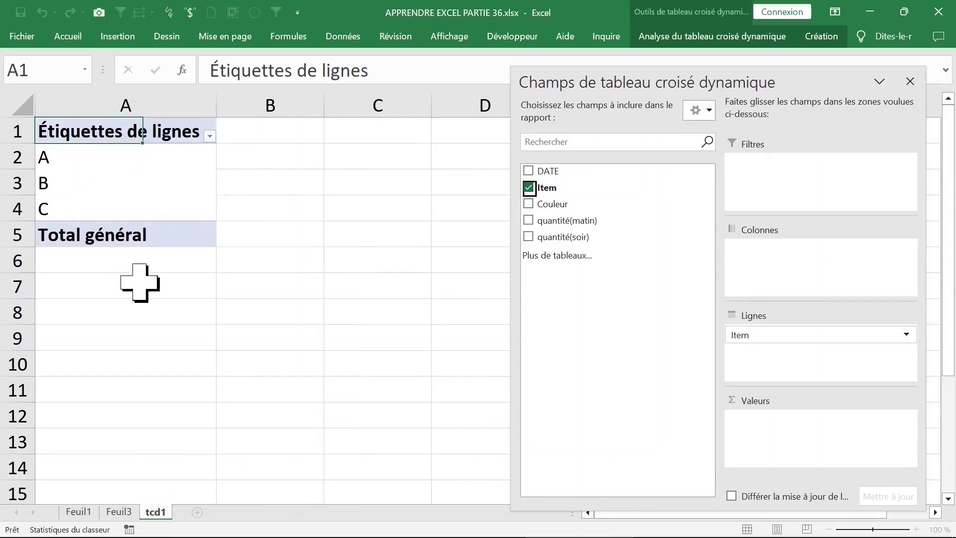
Step: Check the Item column on Feuil3, then add Item to the pivot values as a count
click(119, 512)
click(127, 103)
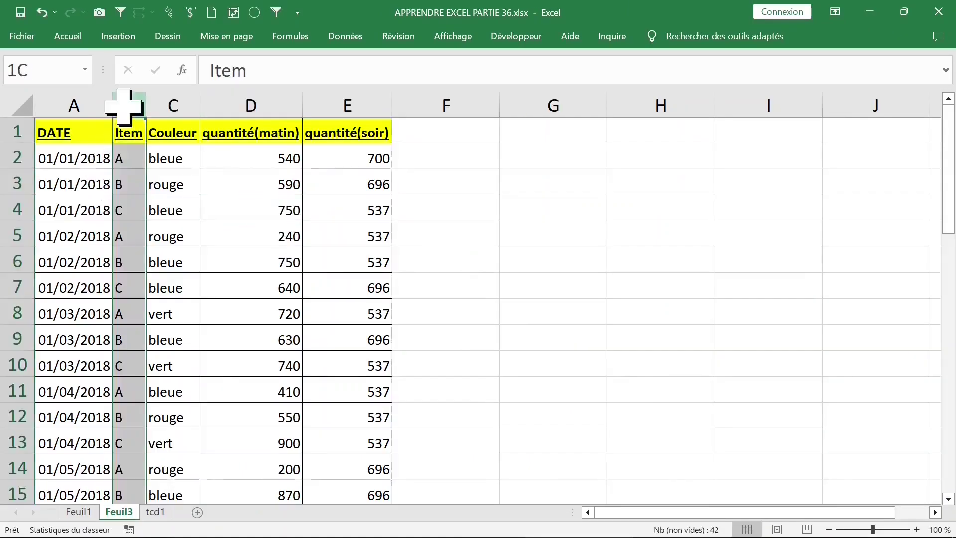
click(155, 512)
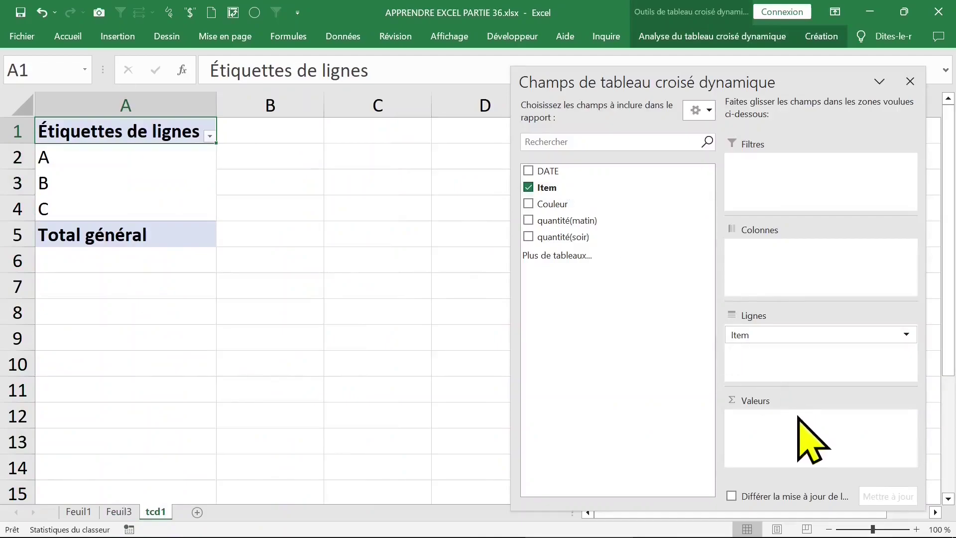
right_click(605, 190)
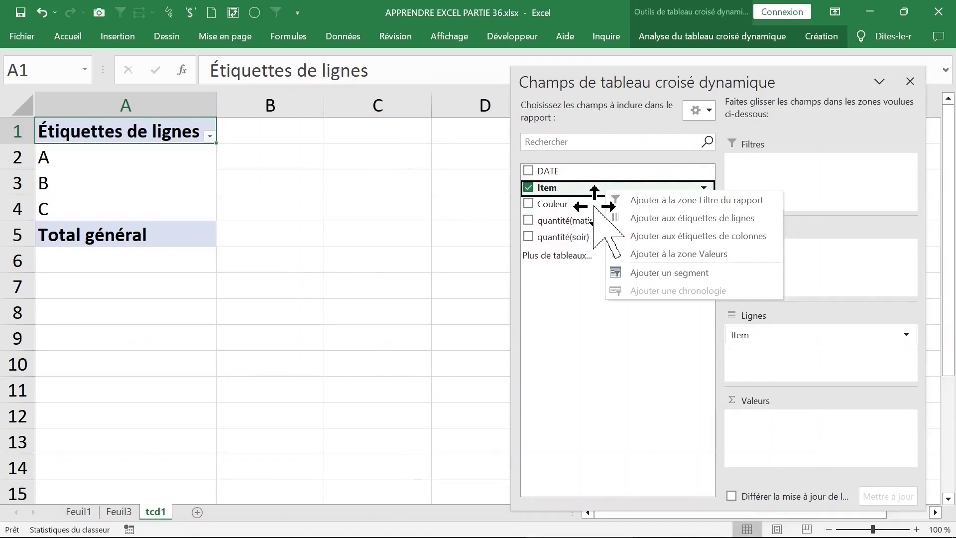
click(728, 256)
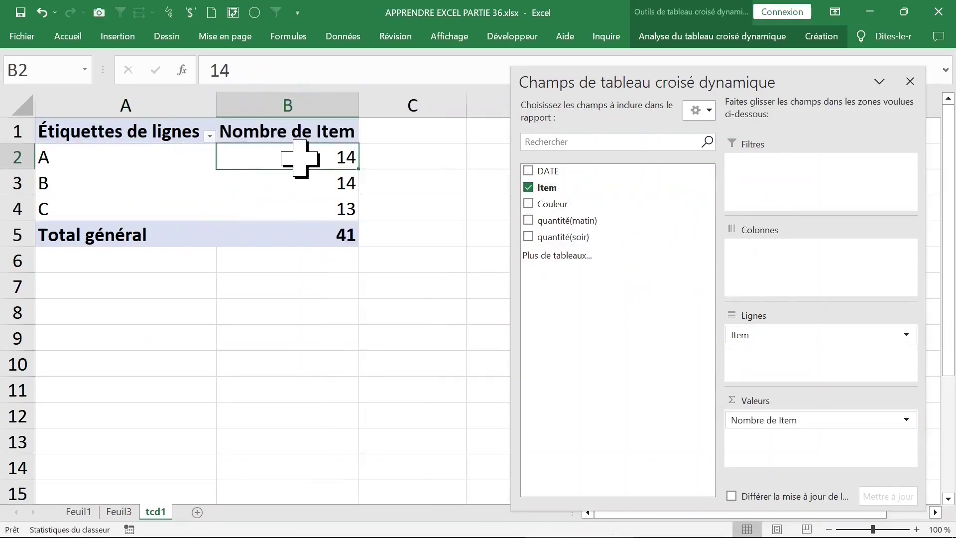
Step: Select the counts 14, 14 and 13 to check they total 41
click(314, 180)
click(311, 207)
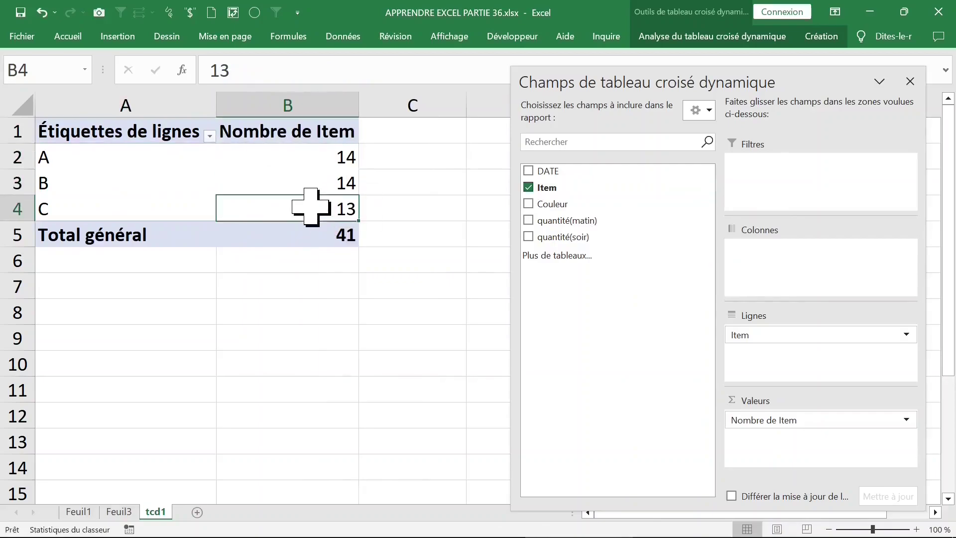
drag(299, 159, 309, 235)
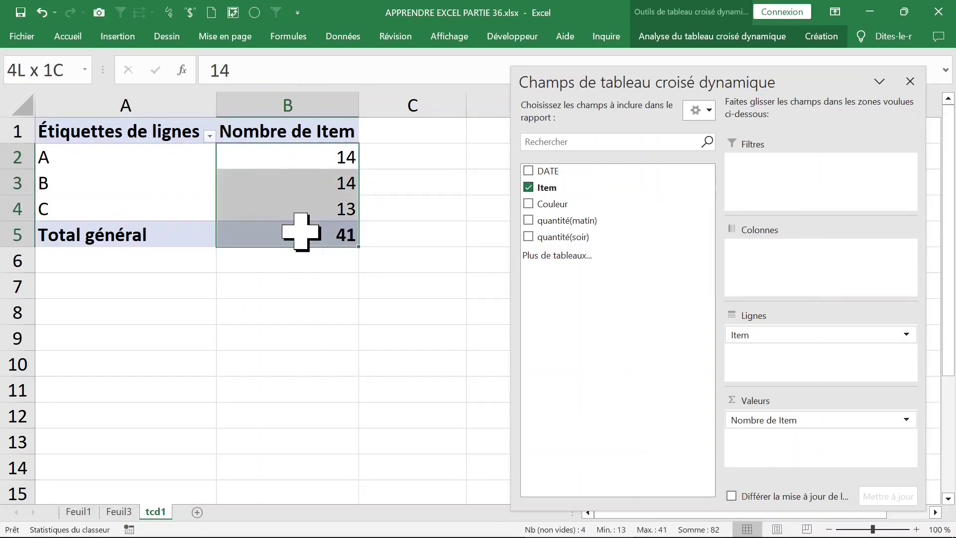
click(297, 216)
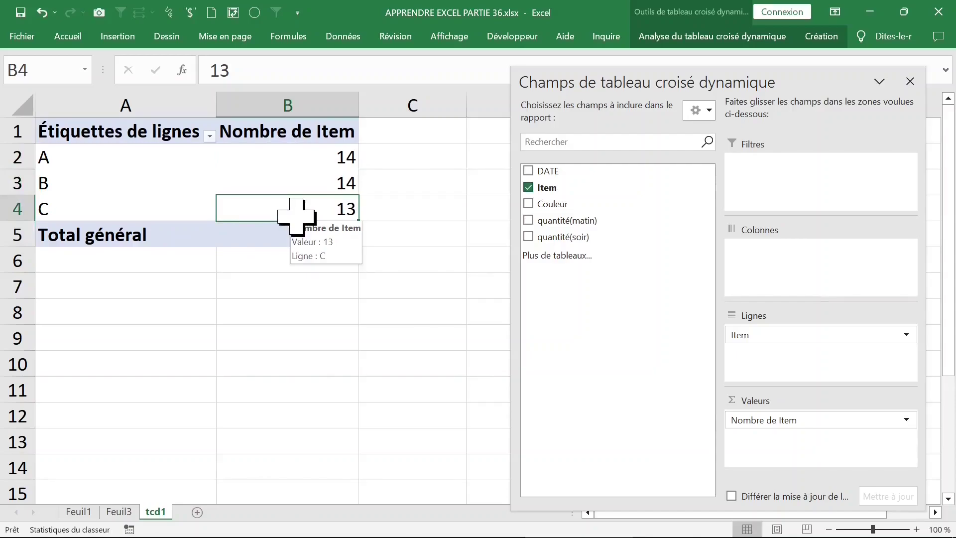
Step: Add Item to the values a second time as Nombre de Item2
click(313, 180)
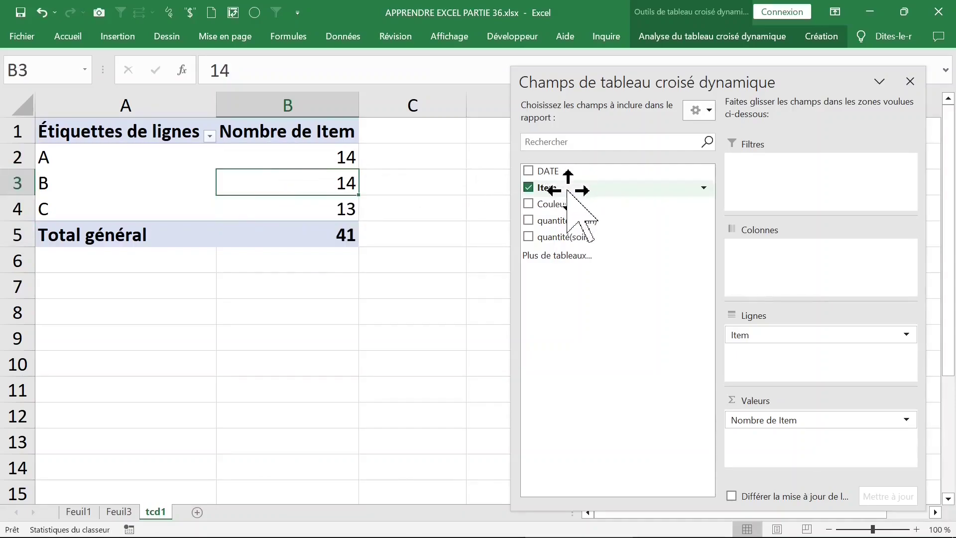
mouse_move(568, 189)
mouse_down()
mouse_move(796, 445)
mouse_move(791, 433)
mouse_up()
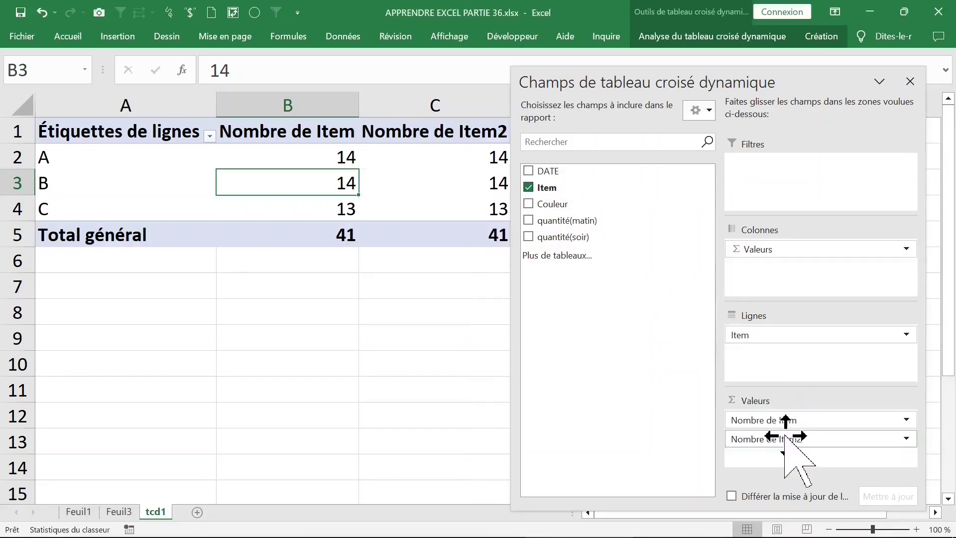
click(909, 81)
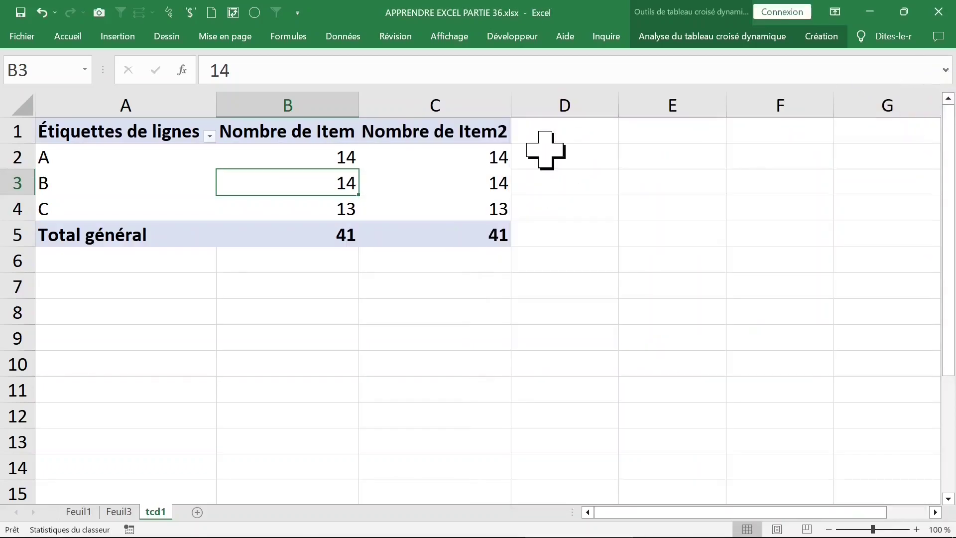
Step: In Nombre de Item2's value settings, choose % du total de la colonne
click(412, 154)
double_click(424, 134)
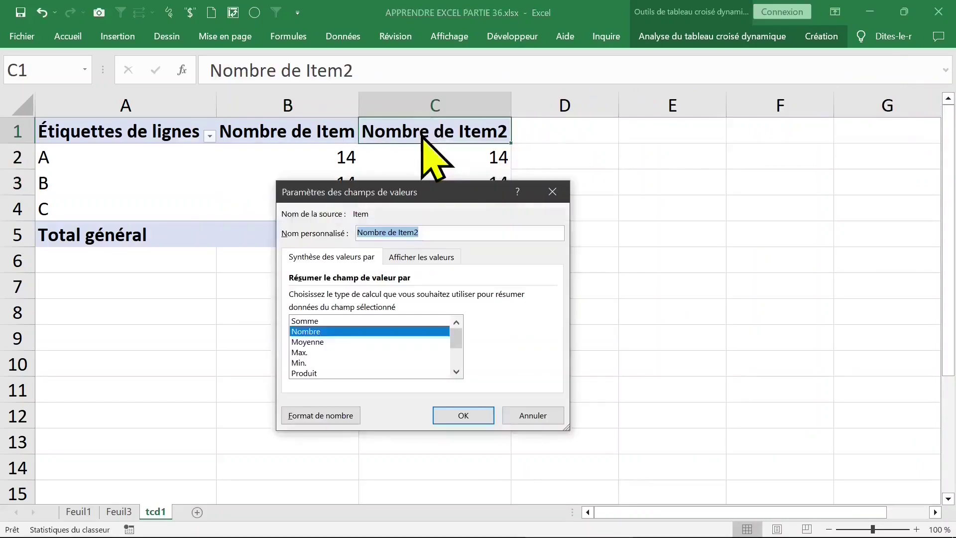
click(552, 192)
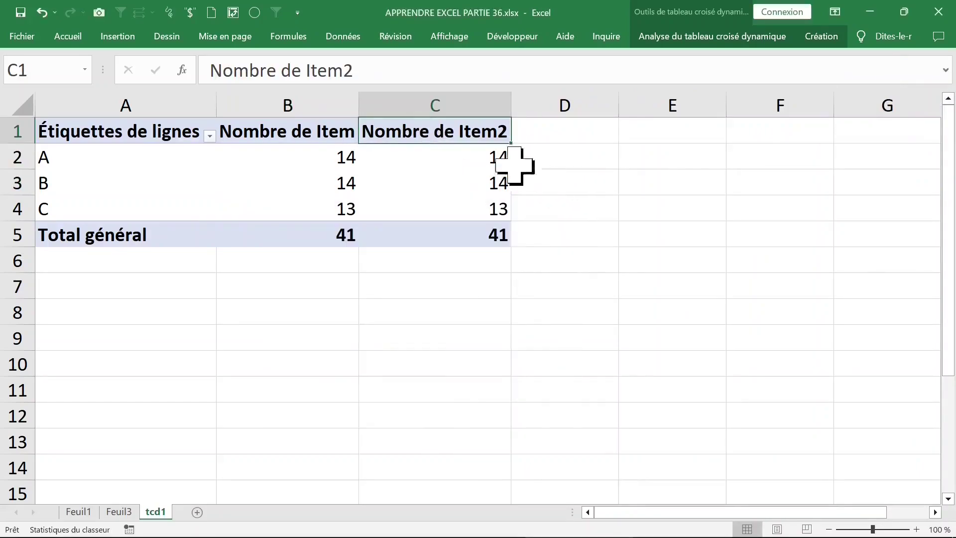
double_click(429, 132)
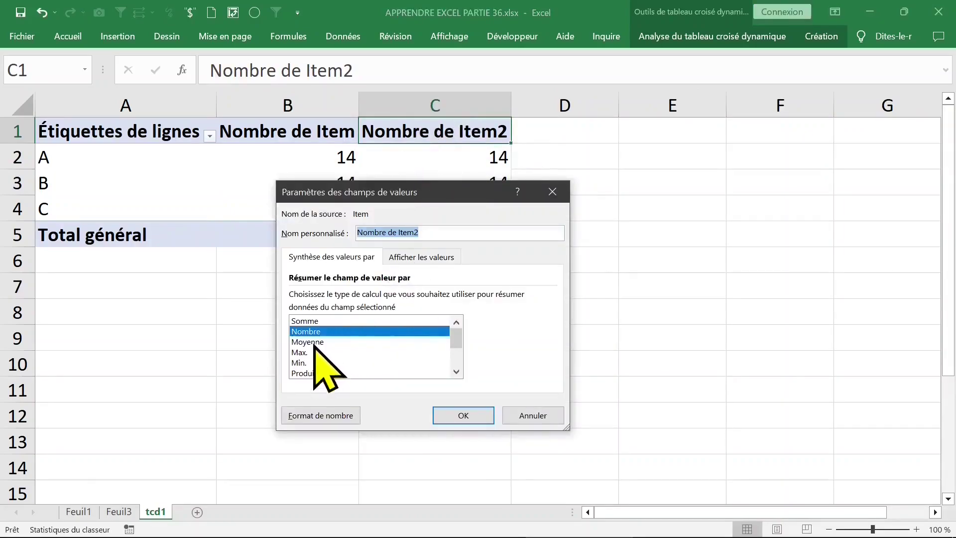
click(415, 259)
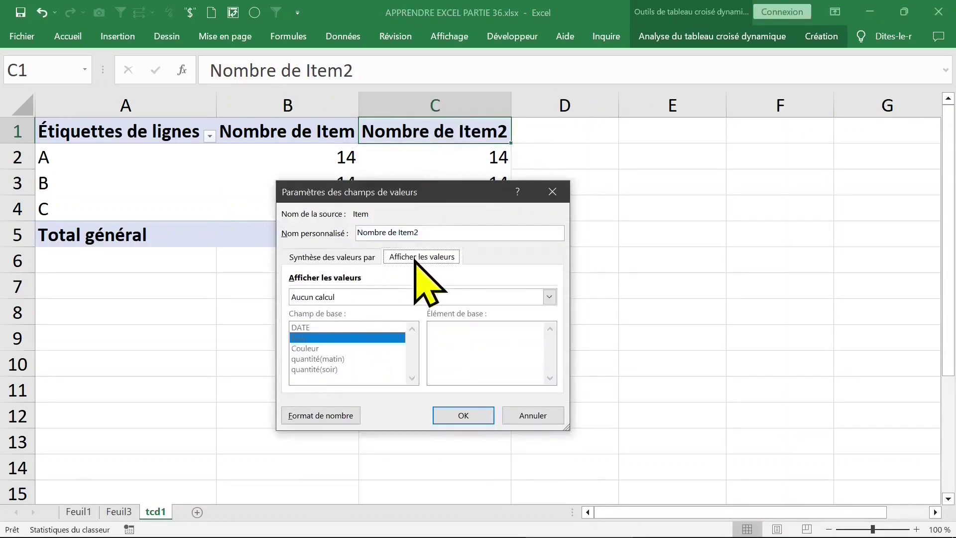
click(376, 297)
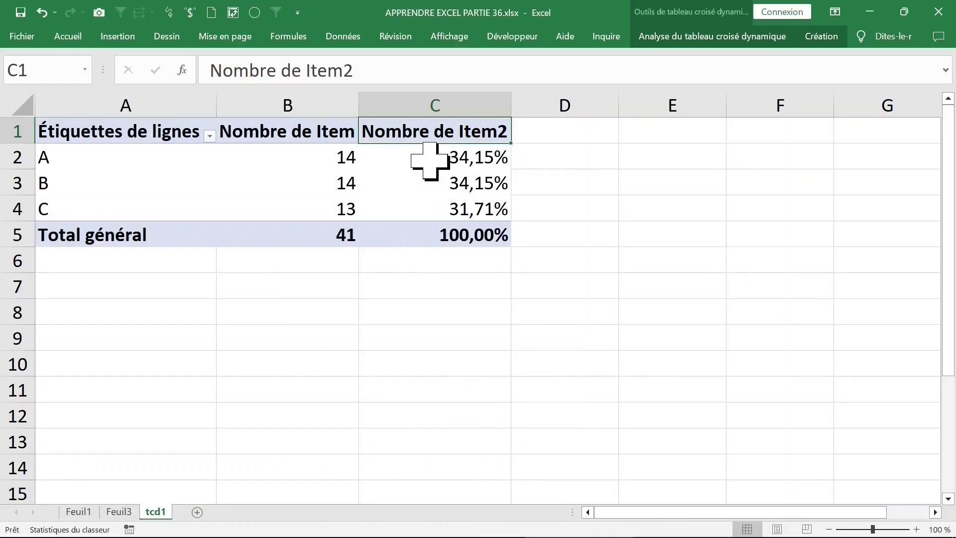
Step: Format the second column as whole-number percentages and review items A, B and C
click(426, 160)
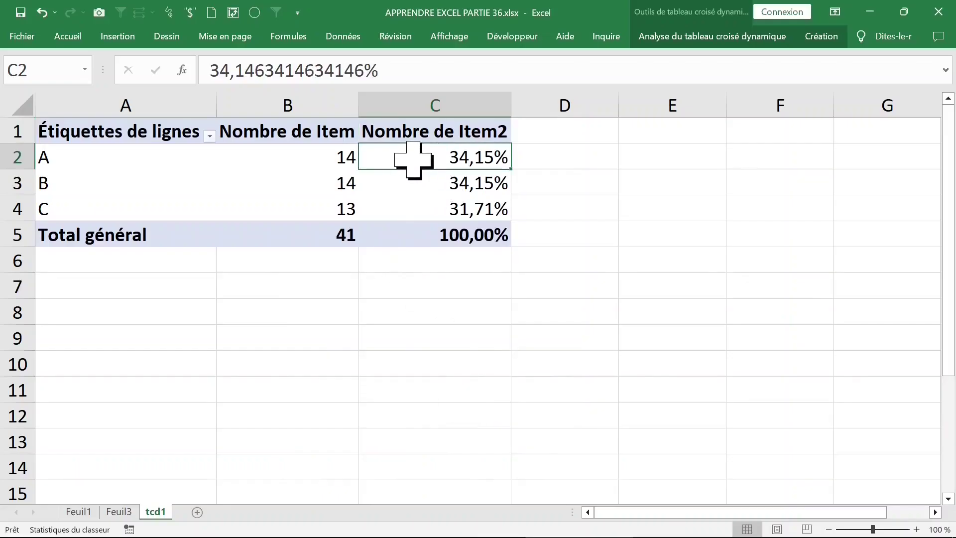
right_click(416, 158)
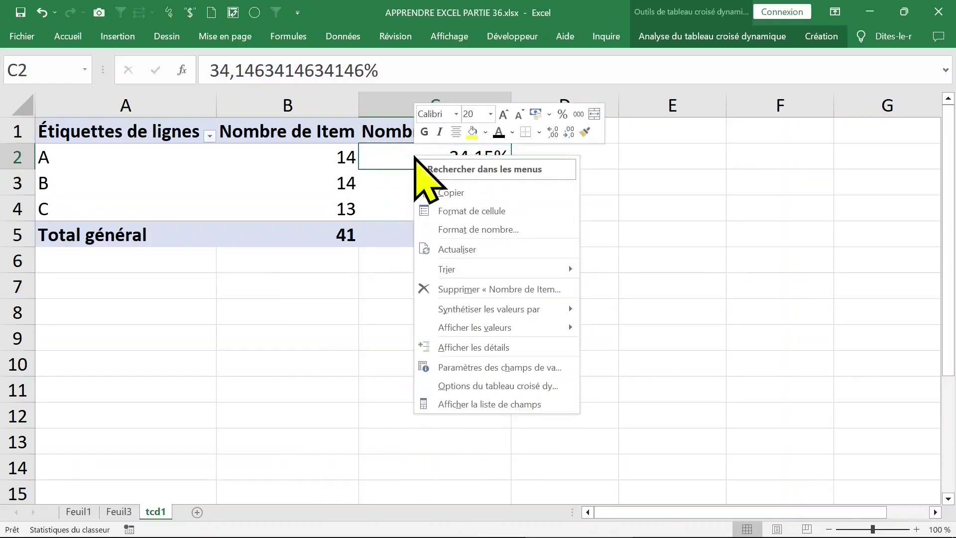
click(470, 229)
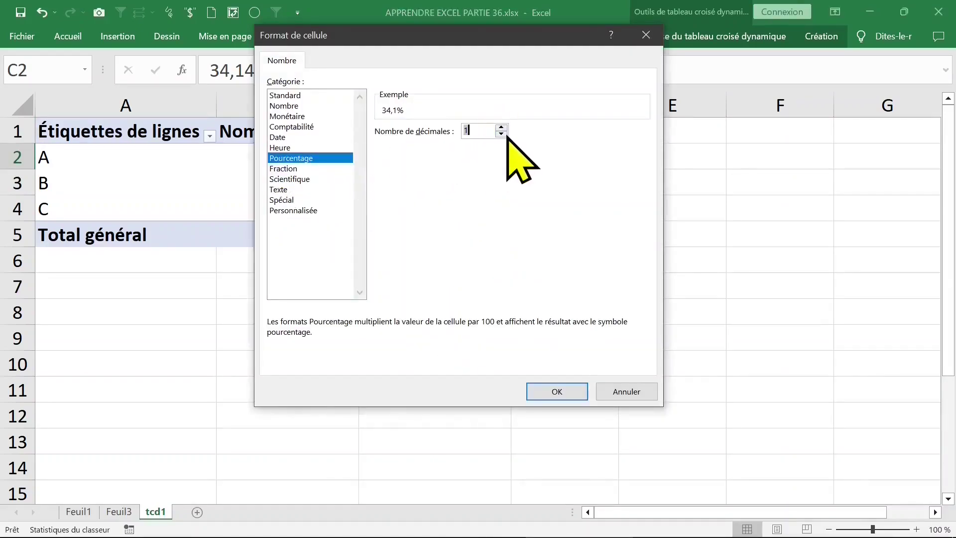
double_click(482, 129)
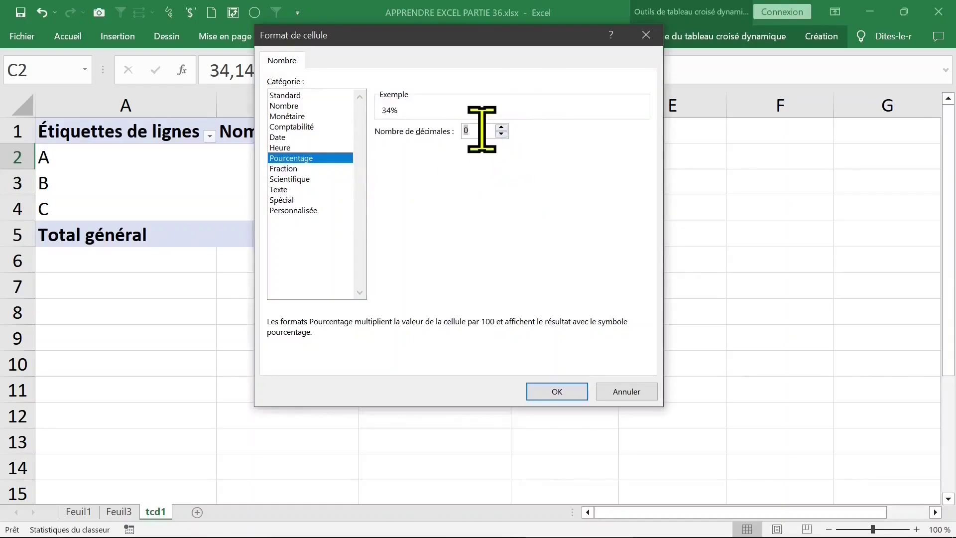
click(552, 388)
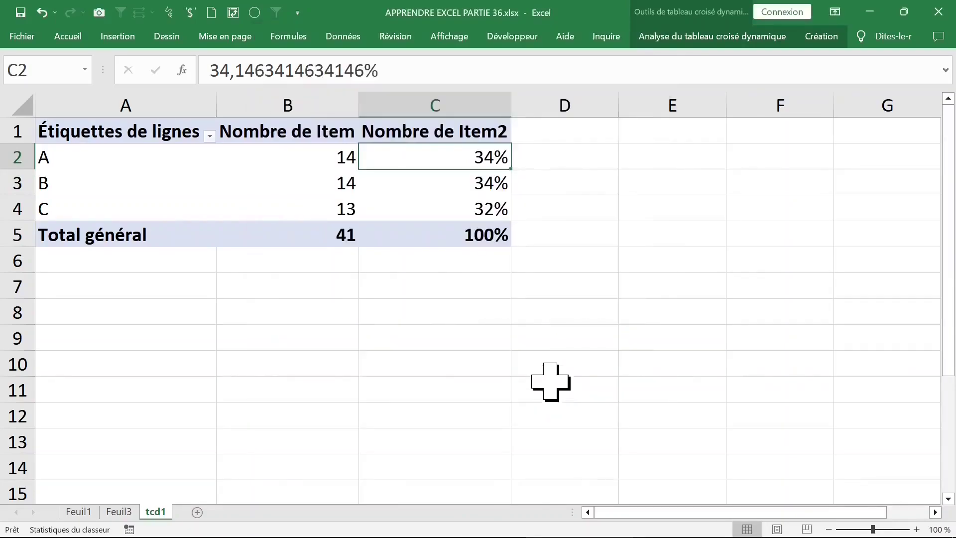
click(465, 177)
click(455, 155)
click(461, 182)
click(458, 212)
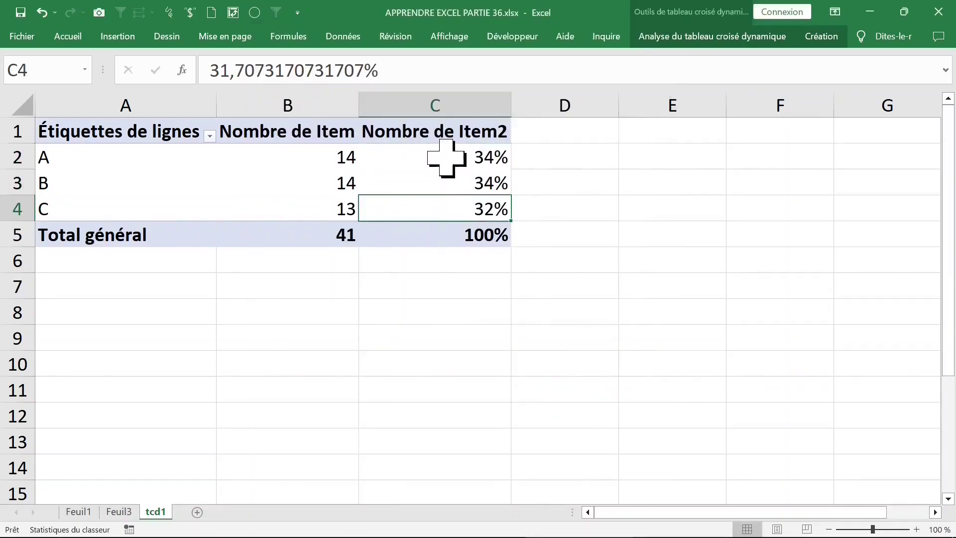
click(444, 154)
click(447, 204)
click(437, 156)
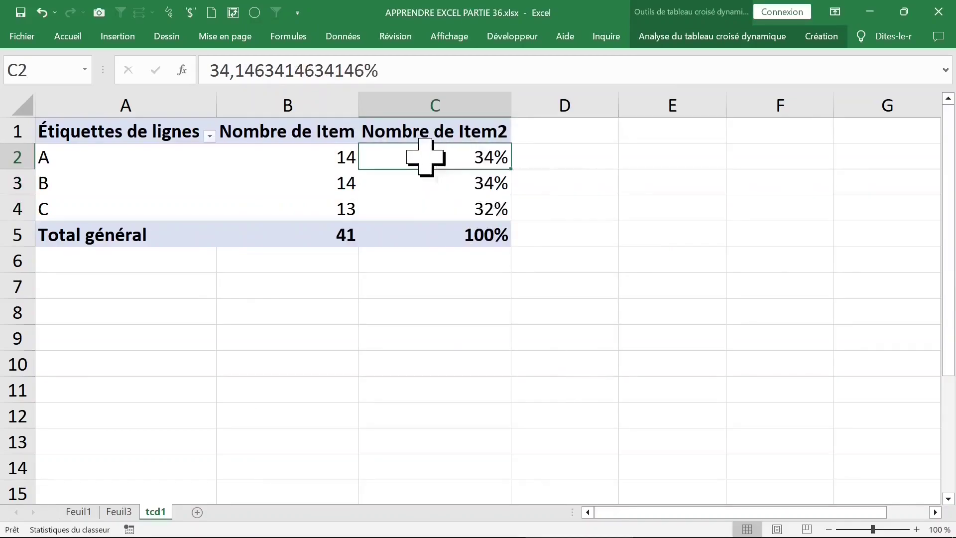
Step: Switch the percentages to two decimals (34,15%, 34,15%, 31,71%) and select the column header
right_click(427, 157)
click(490, 230)
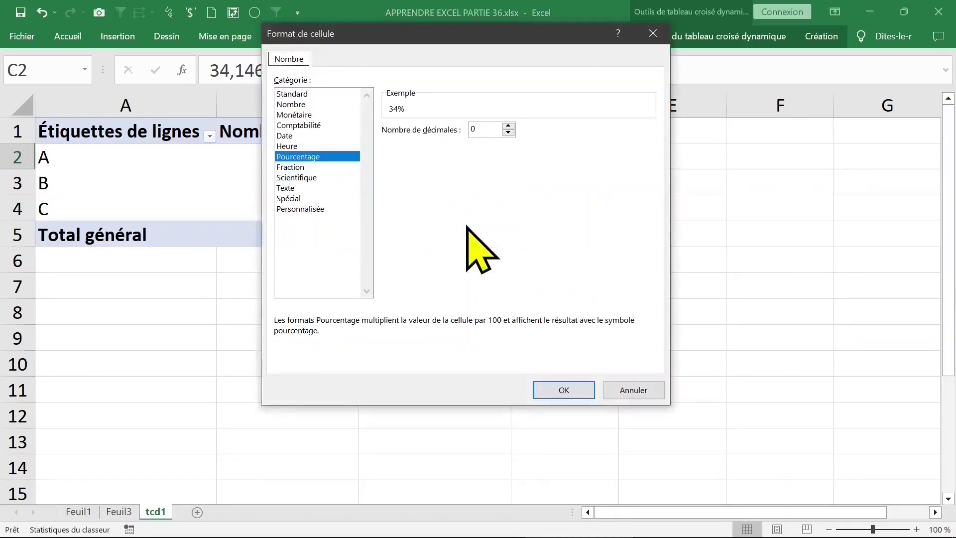
click(508, 126)
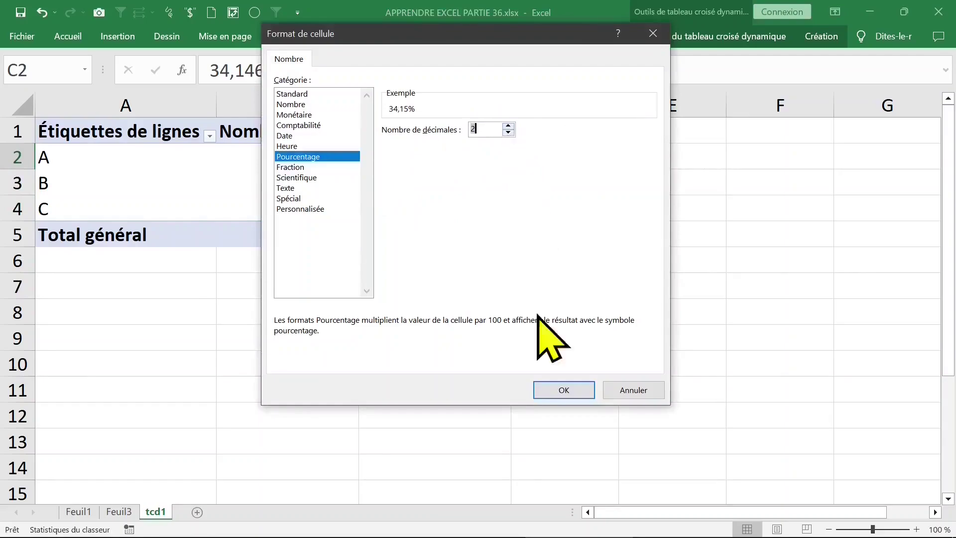
click(553, 390)
click(497, 286)
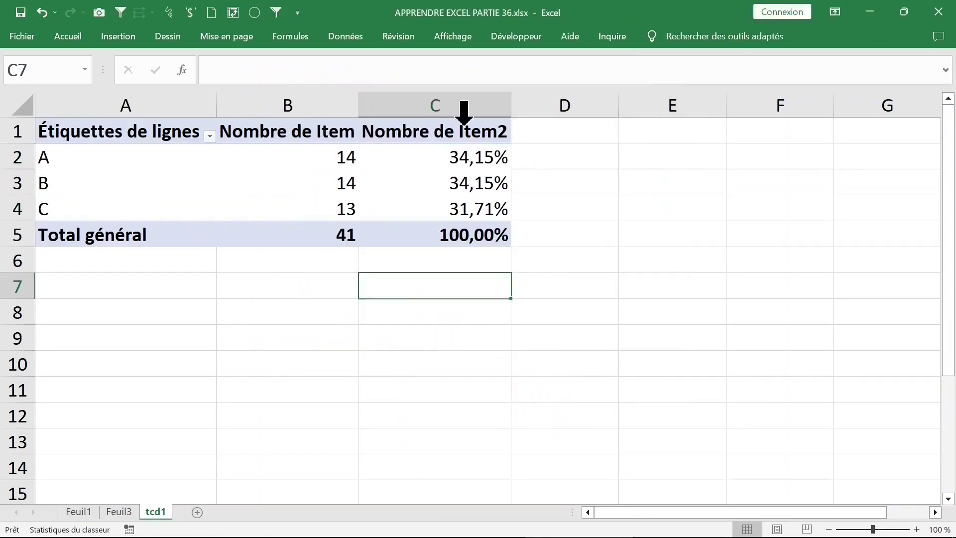
click(465, 112)
click(455, 127)
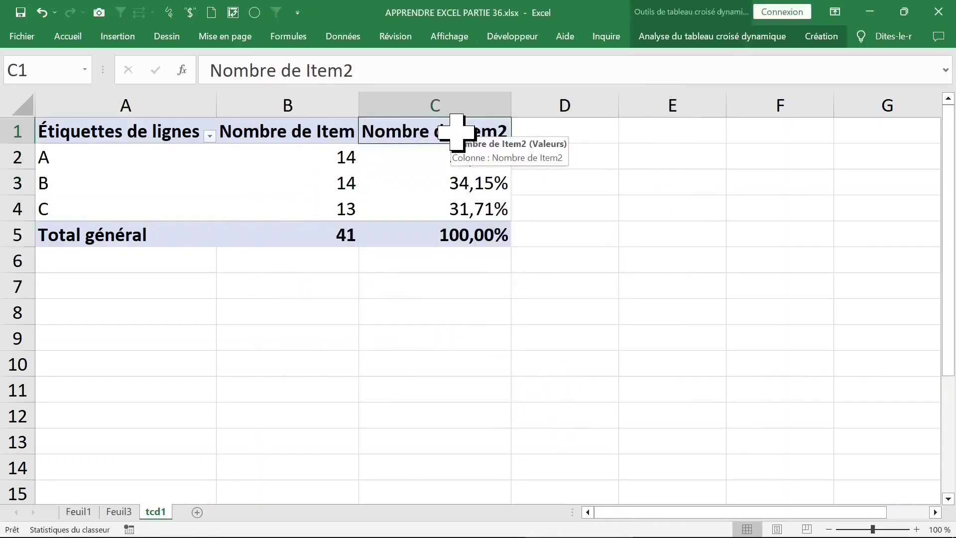
Step: Retitle the pivot column %, rename Feuil3 to liste and colour its tab green
text(%)
key(Return)
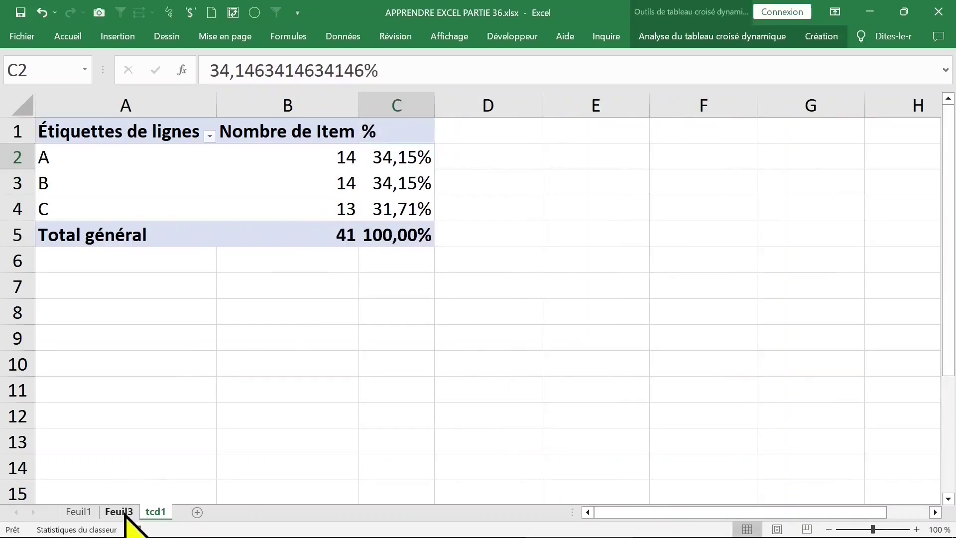
click(124, 512)
double_click(119, 512)
text(liste)
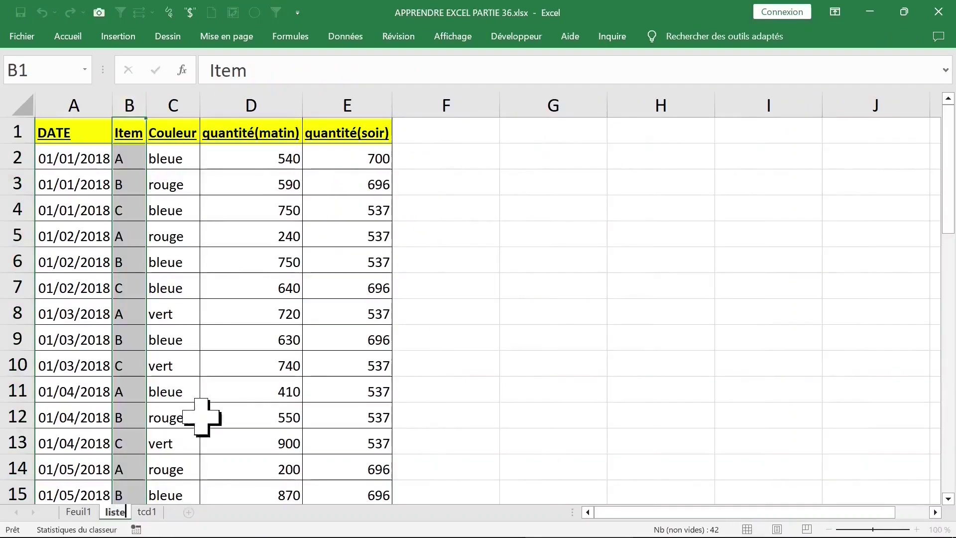
click(203, 416)
right_click(116, 513)
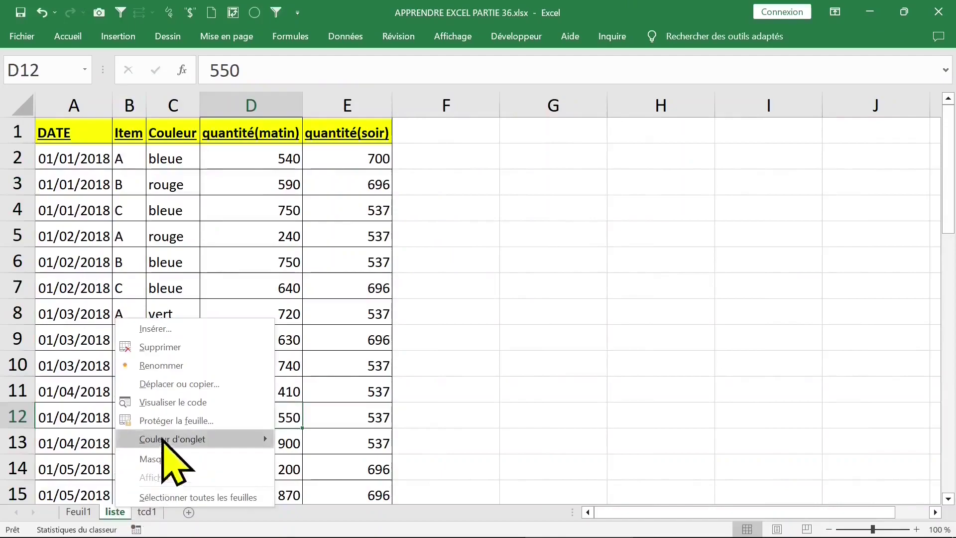
mouse_move(172, 438)
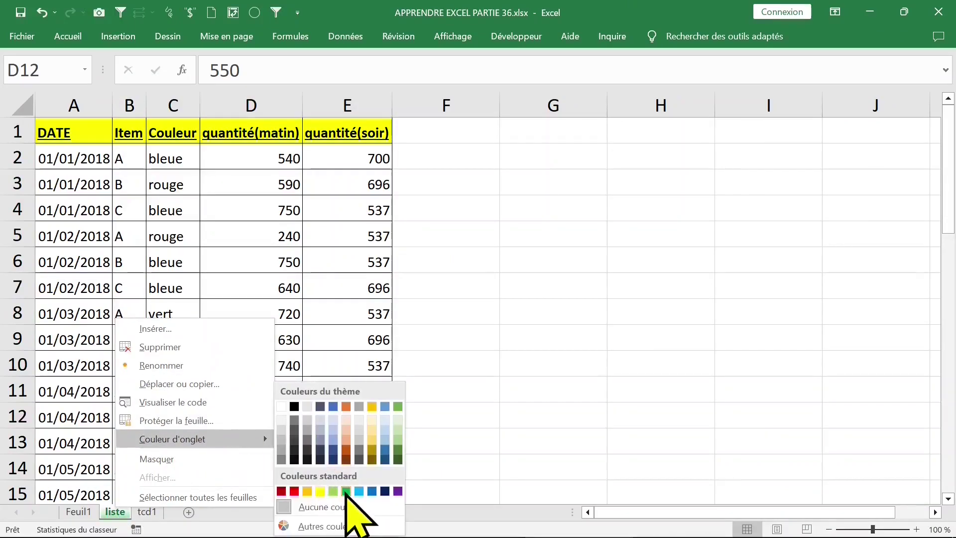
click(346, 491)
Step: Look over the tcd1 pivot counts and the liste data, ending on the liste sheet
click(149, 513)
click(249, 182)
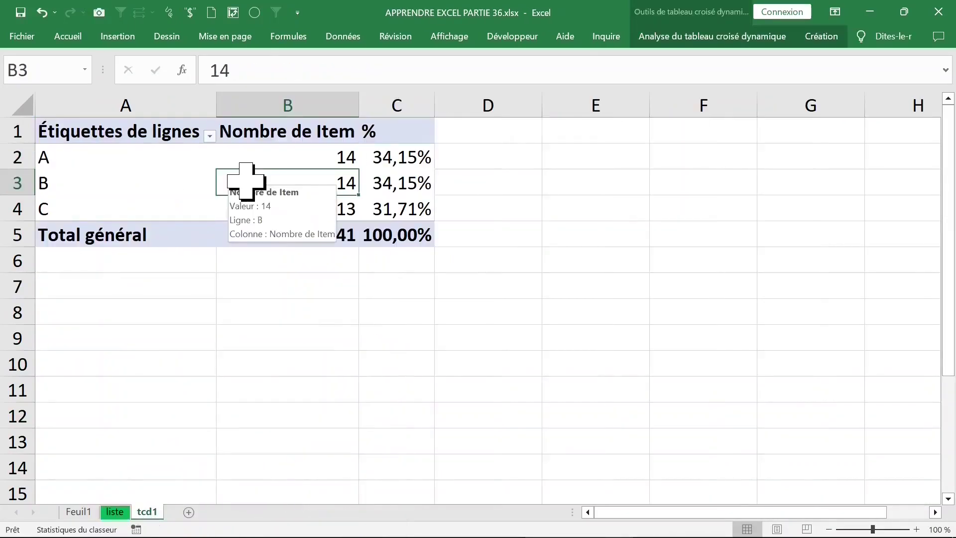
right_click(247, 182)
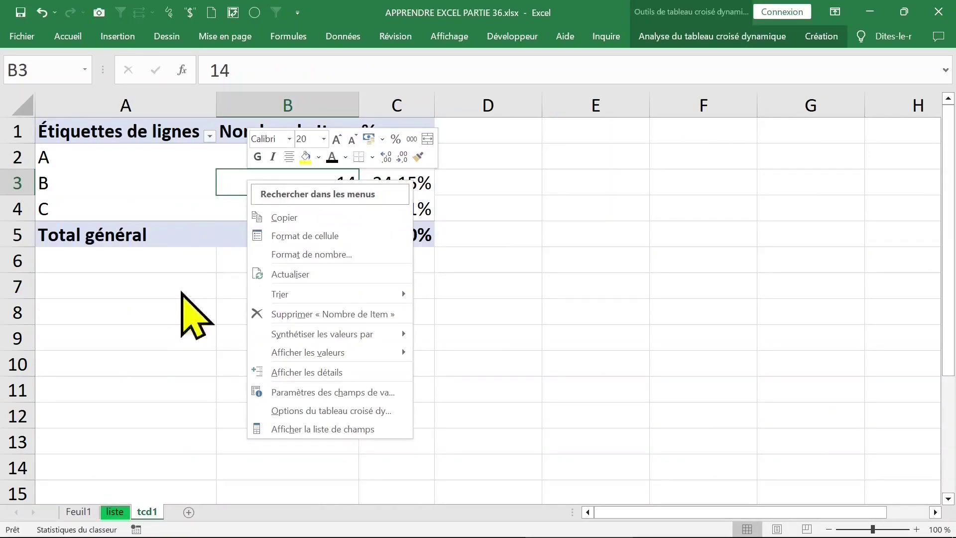
click(115, 512)
click(270, 209)
click(355, 158)
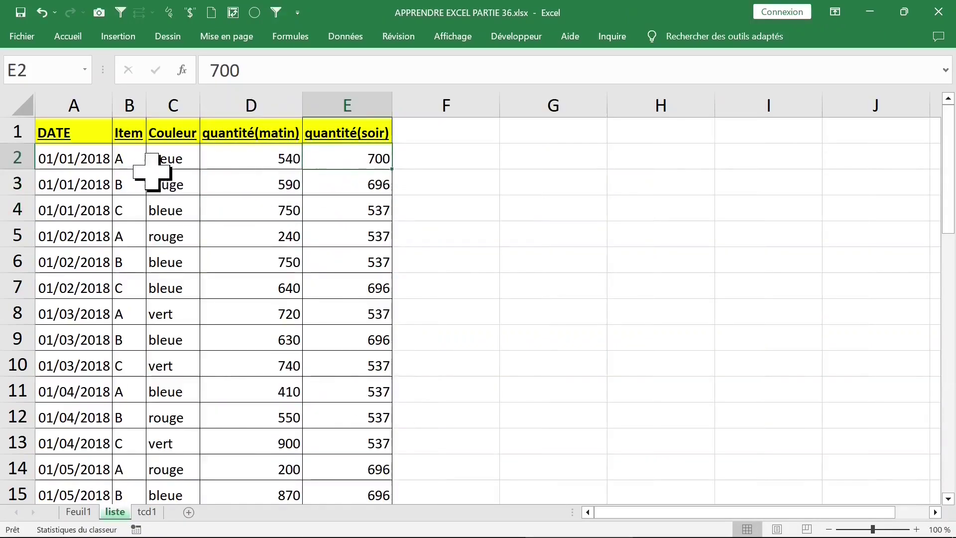
click(150, 164)
click(147, 512)
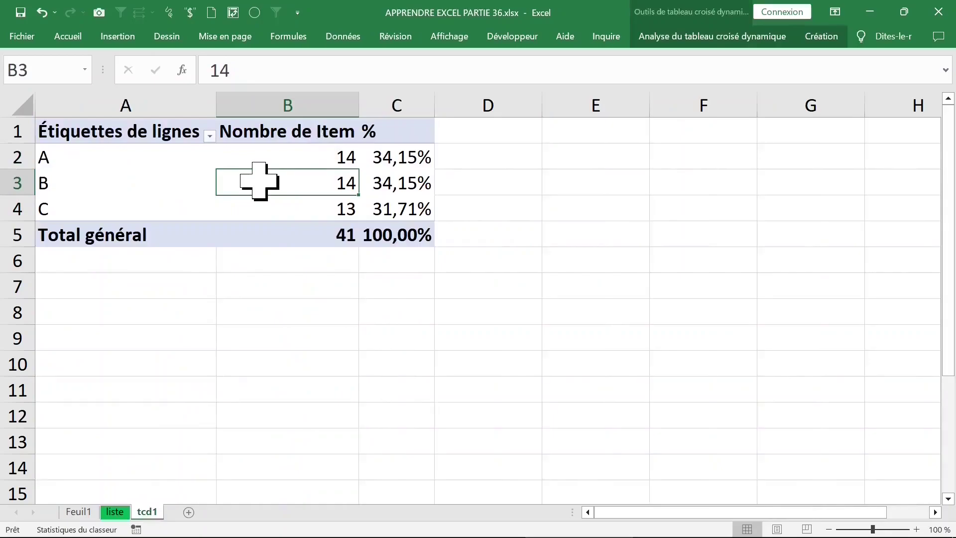
key(ctrl+Page_Up)
click(118, 36)
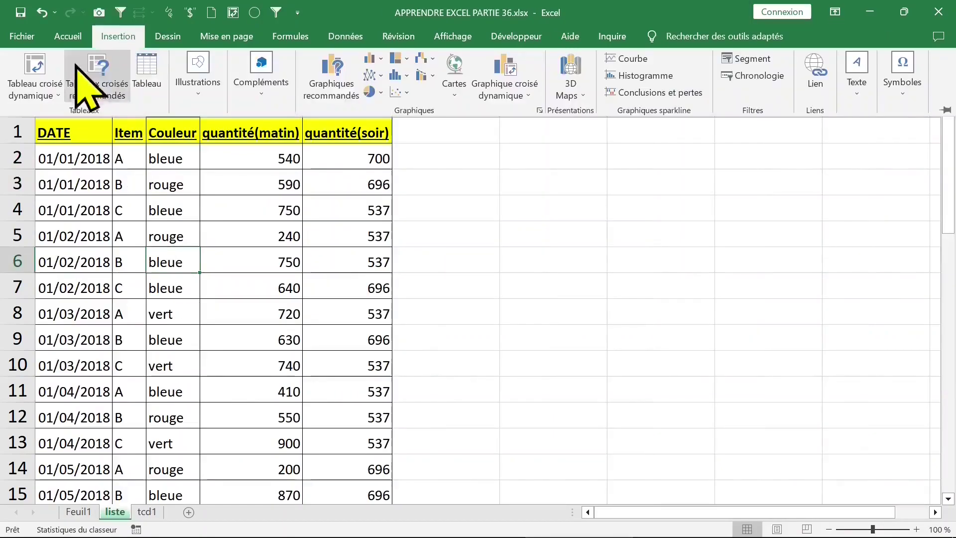
Step: Create a pivot table from the liste data on a new sheet named tcd2
click(40, 70)
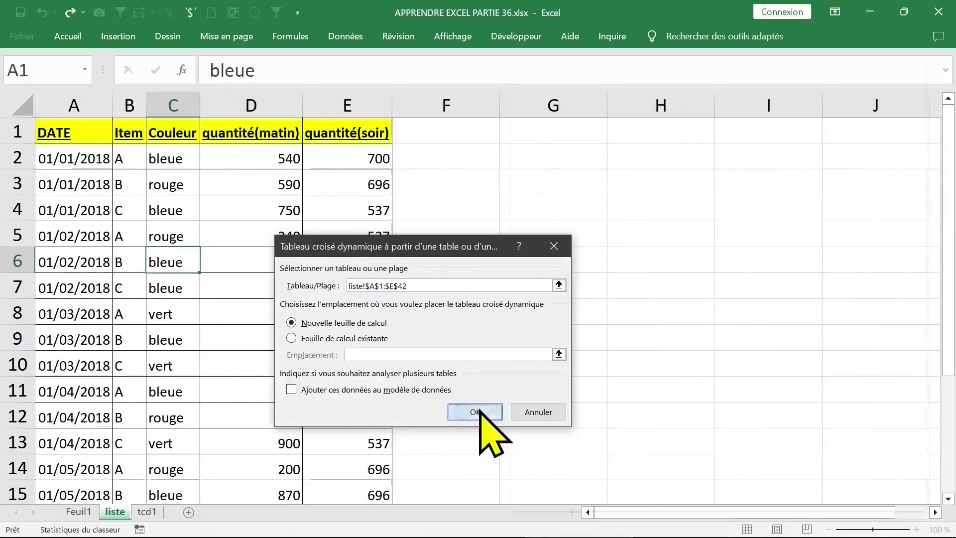
click(475, 412)
double_click(111, 511)
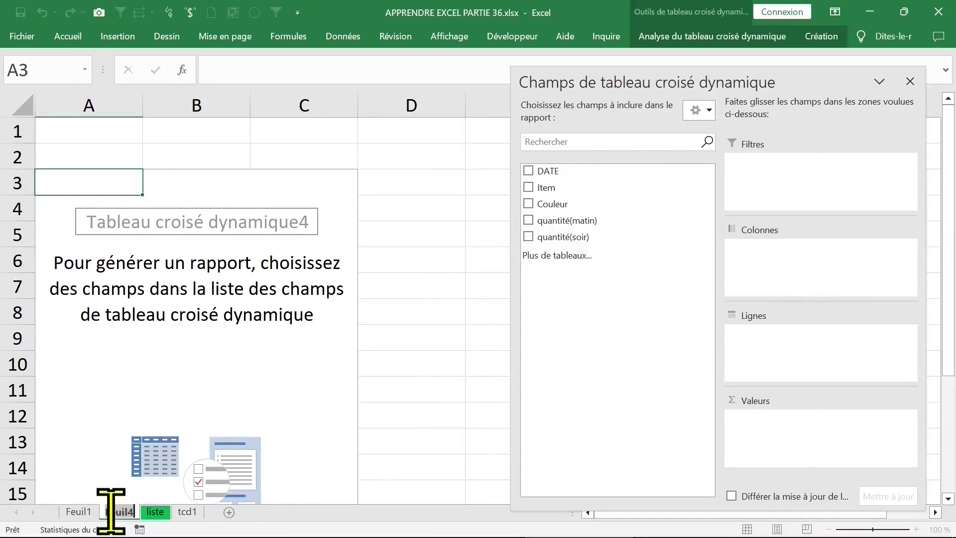
text(tcd2)
key(Return)
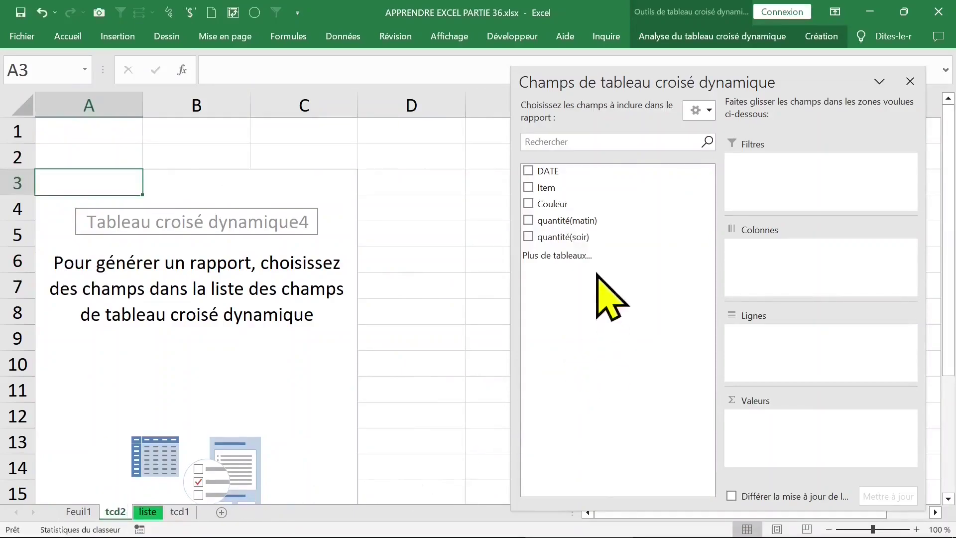
Step: Add Couleur as rows and sum quantité(matin) and quantité(soir) as values
click(528, 203)
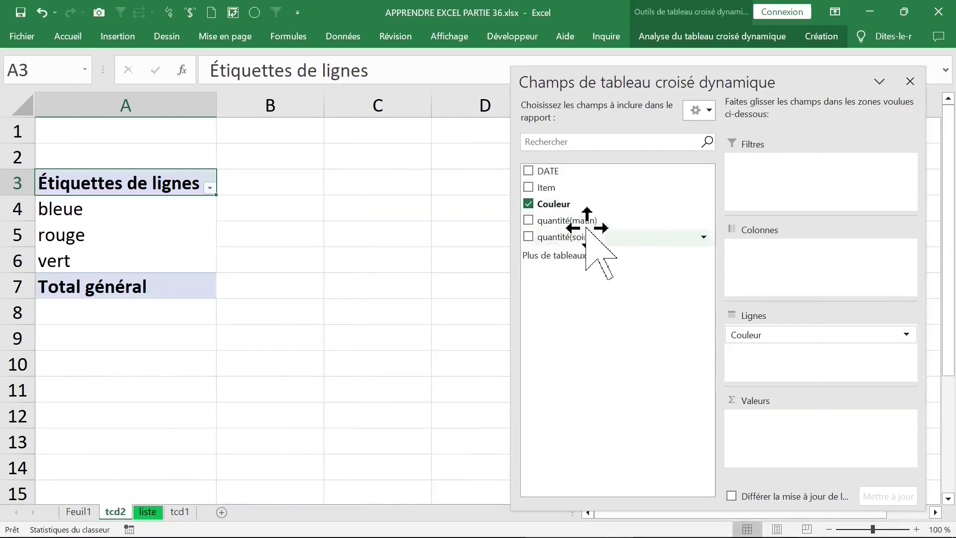
click(528, 220)
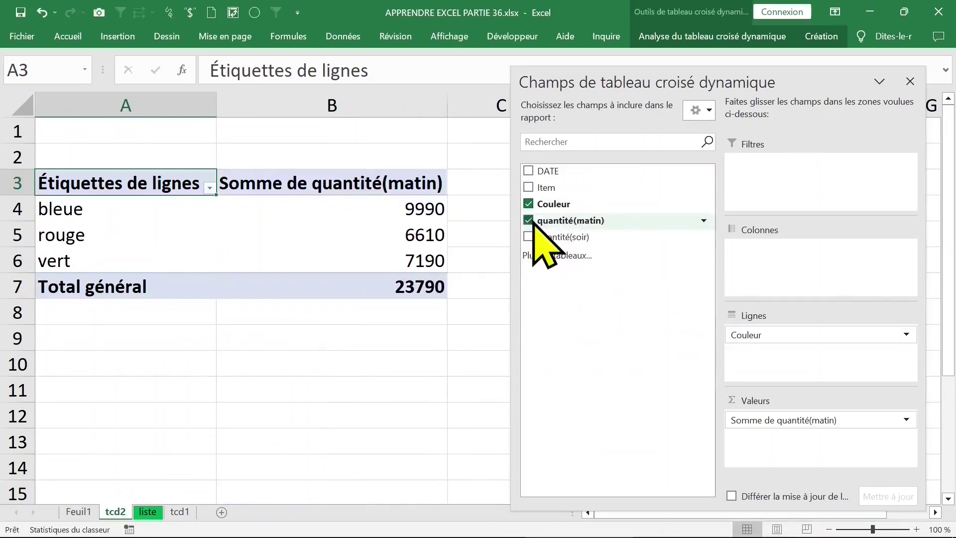
drag(534, 221, 709, 430)
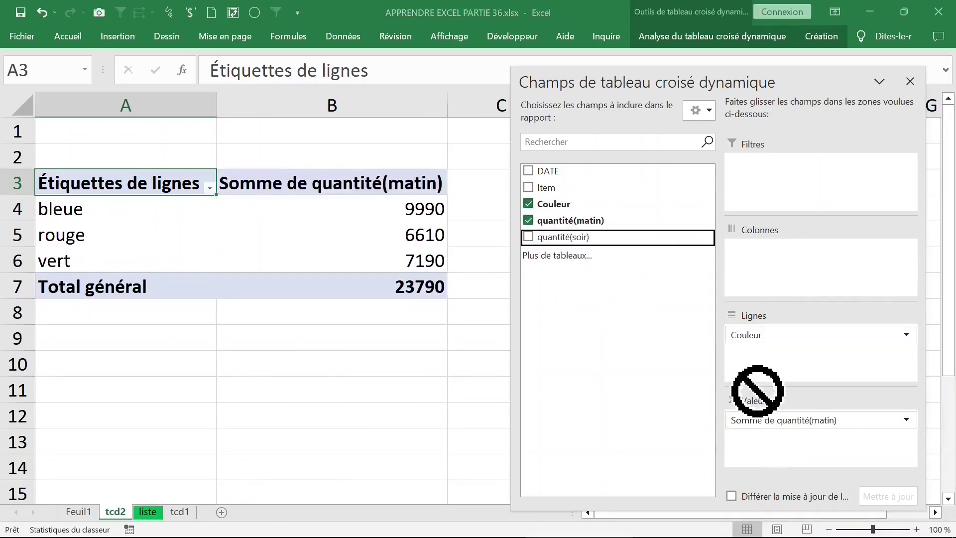
drag(575, 237, 783, 448)
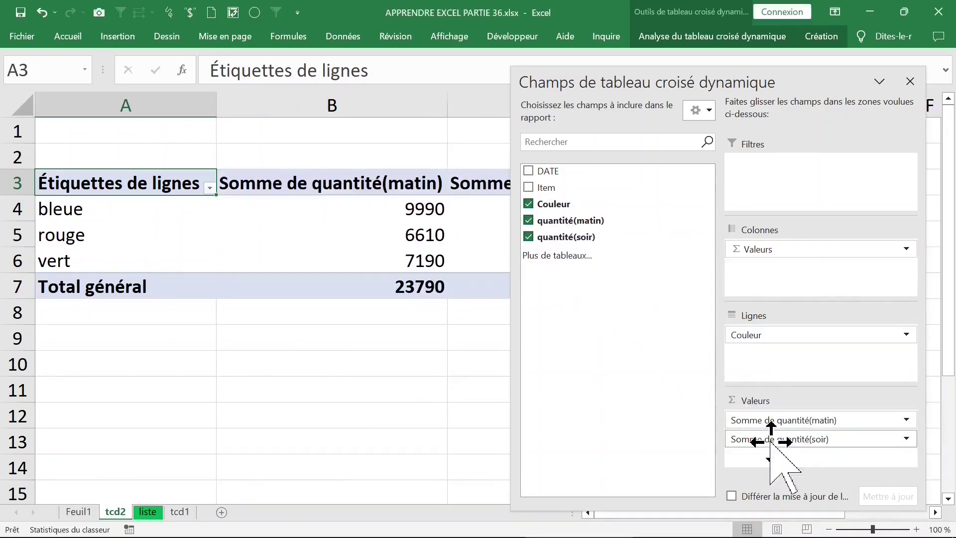
click(910, 81)
Step: Show the morning quantity sums as % du total de la colonne
click(398, 260)
drag(384, 207, 386, 283)
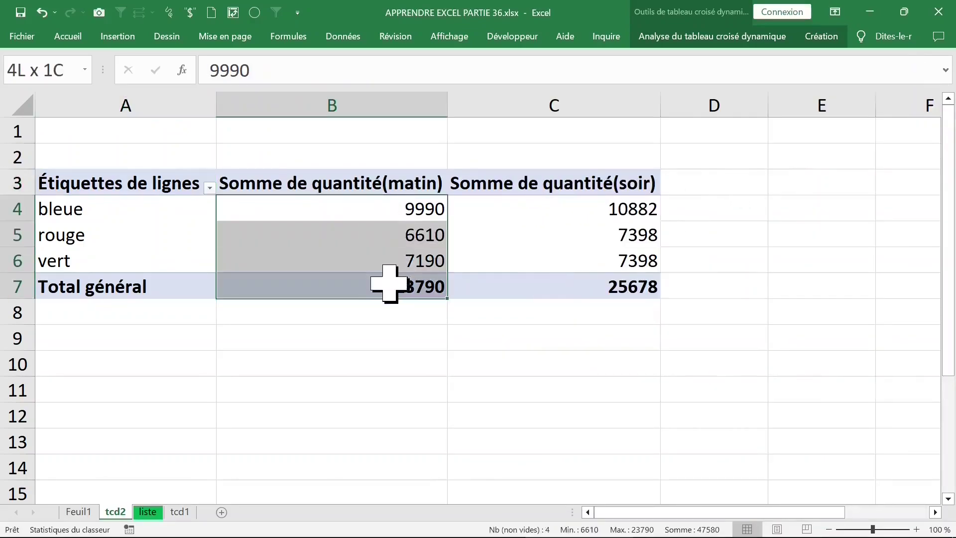
click(621, 213)
drag(622, 213, 616, 284)
click(373, 234)
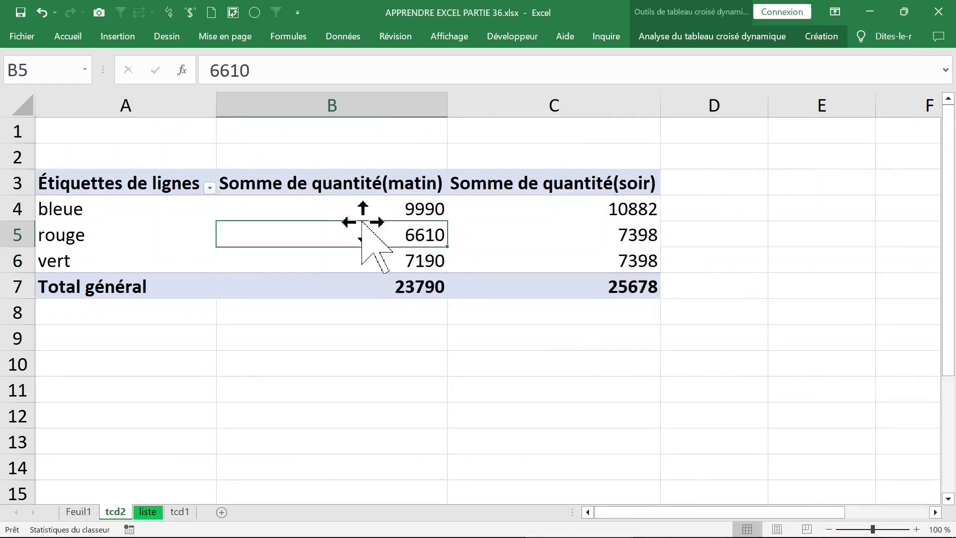
click(363, 207)
right_click(324, 206)
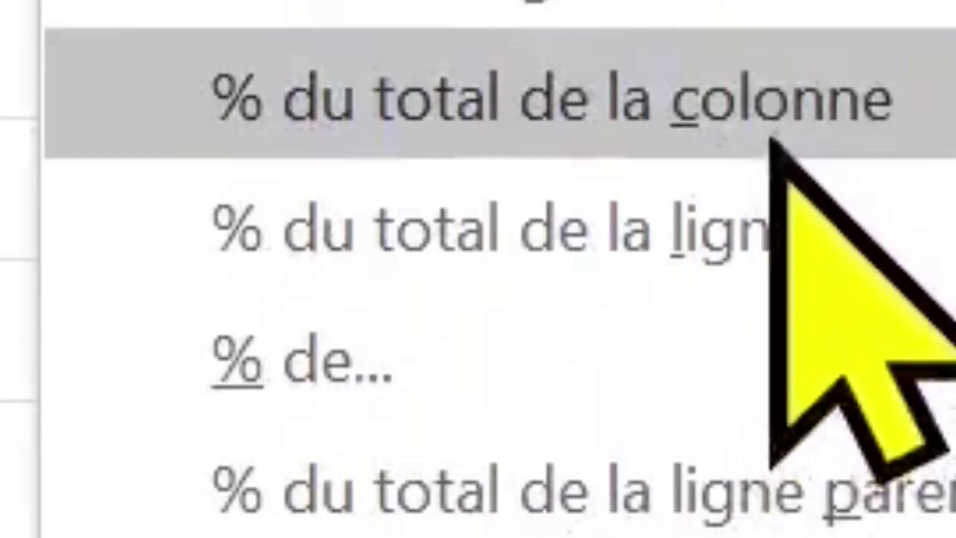
click(775, 133)
Step: Show the evening sums as column-total percentages and check the bleue and rouge rows
click(572, 210)
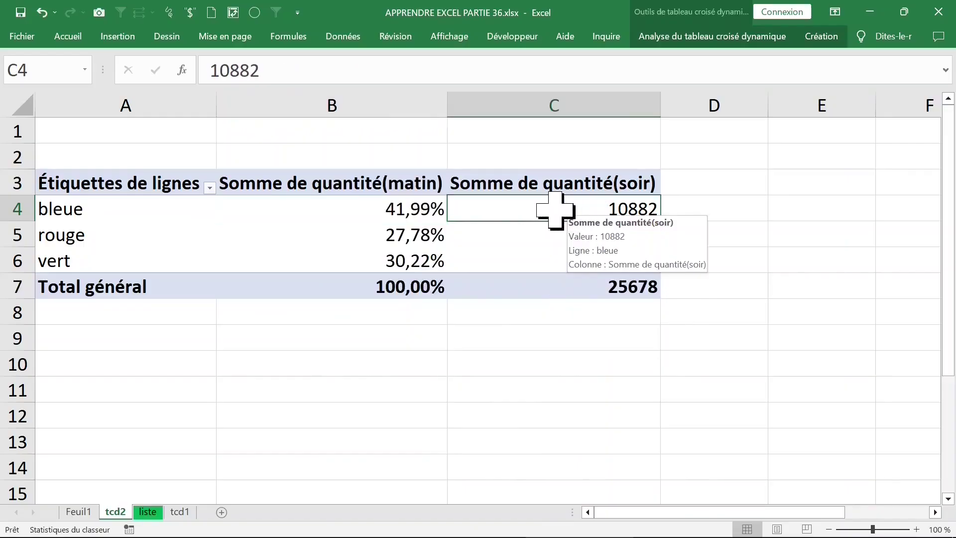
right_click(556, 211)
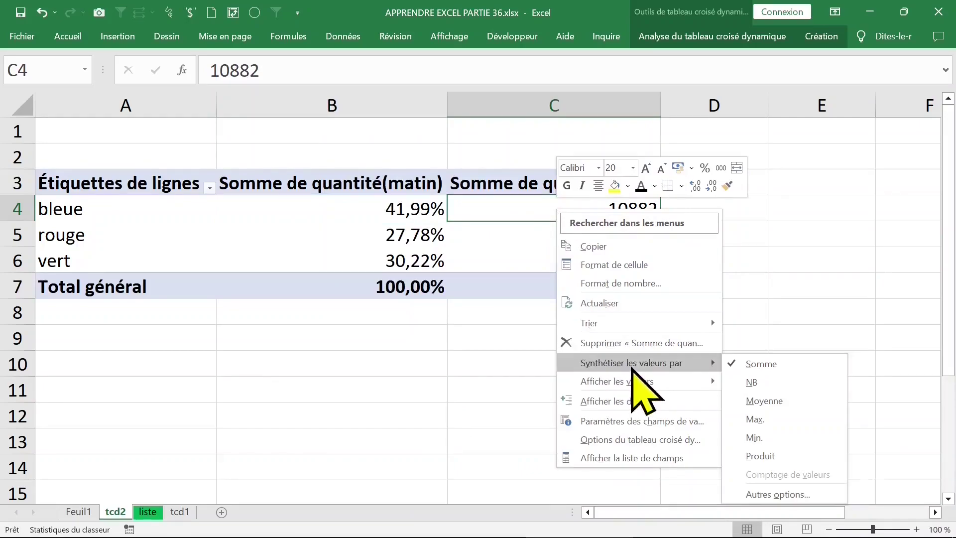
mouse_move(617, 381)
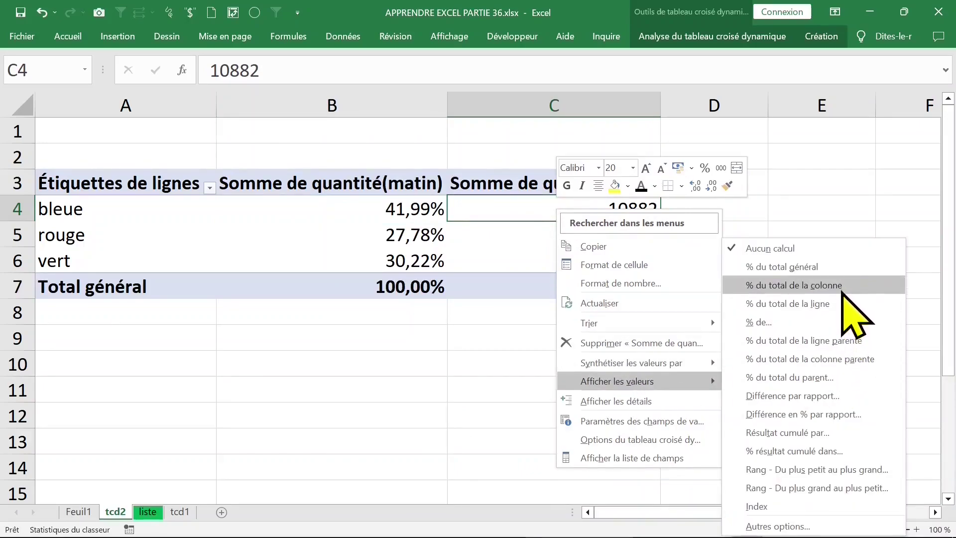
click(841, 288)
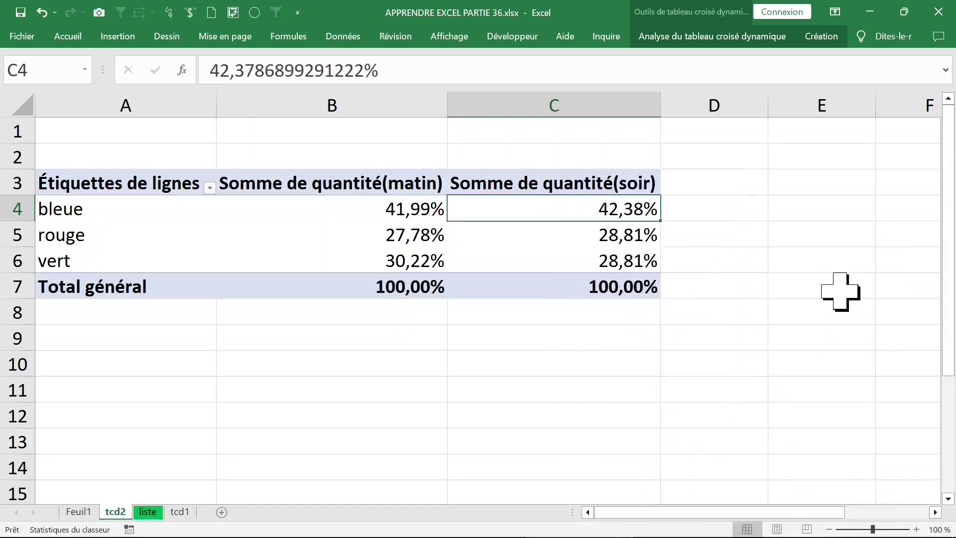
click(116, 217)
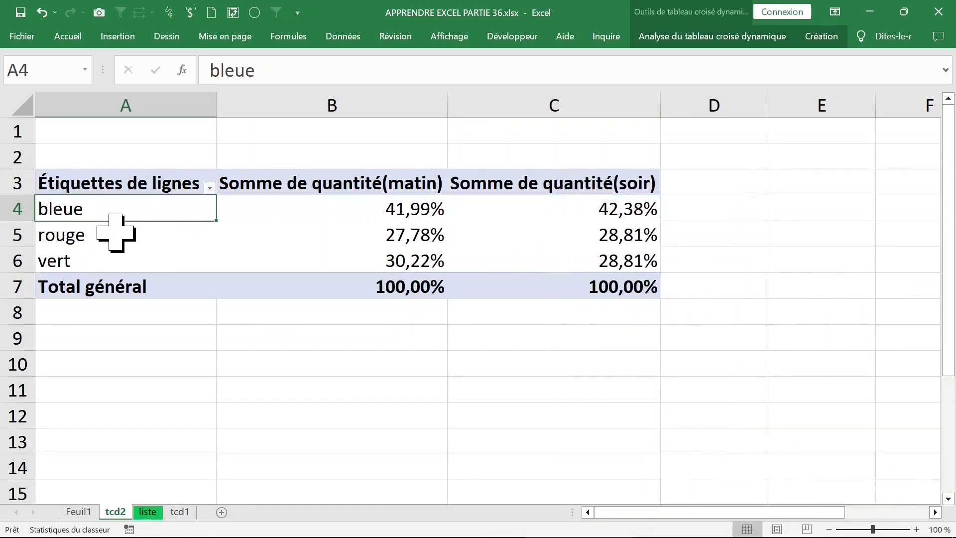
click(119, 237)
click(345, 240)
drag(393, 206, 390, 260)
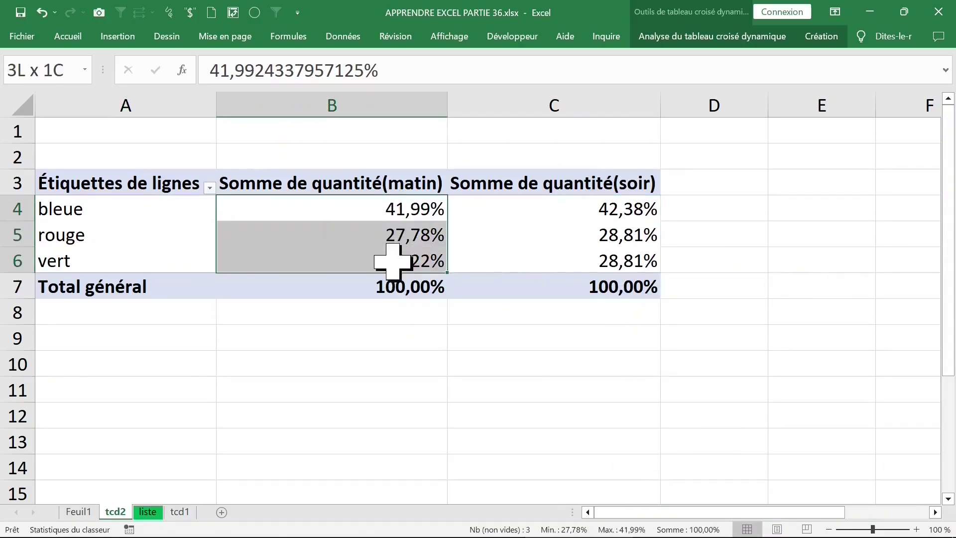
click(387, 289)
click(401, 234)
click(396, 260)
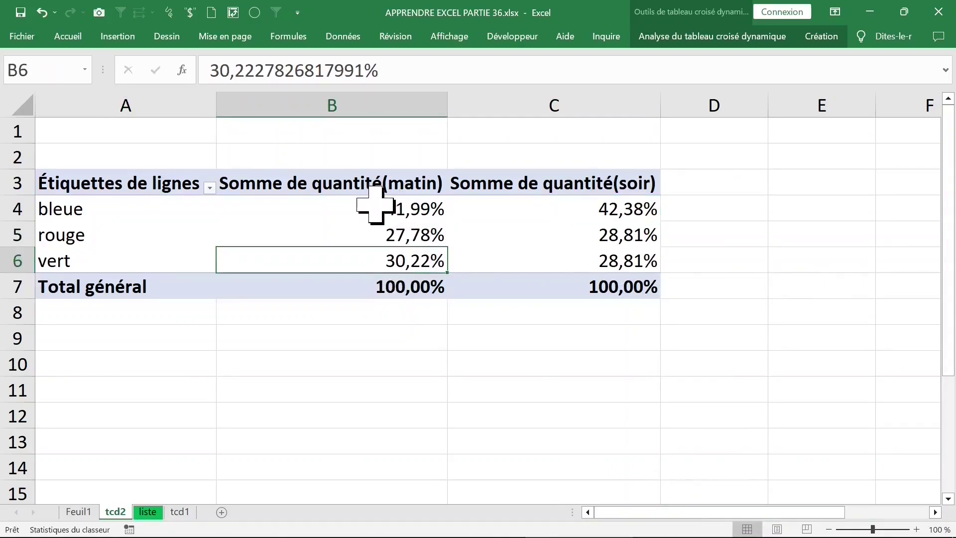
click(324, 208)
right_click(316, 207)
mouse_move(348, 320)
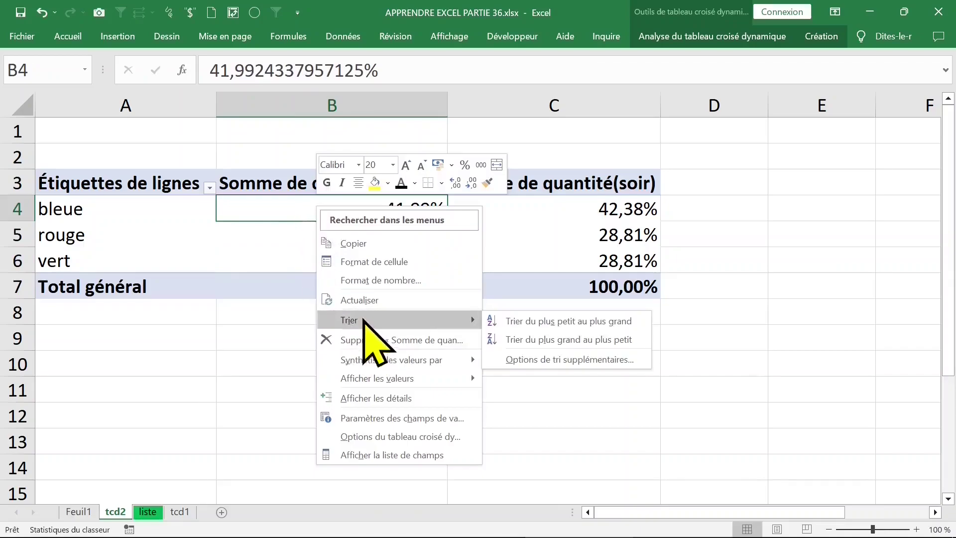
click(585, 339)
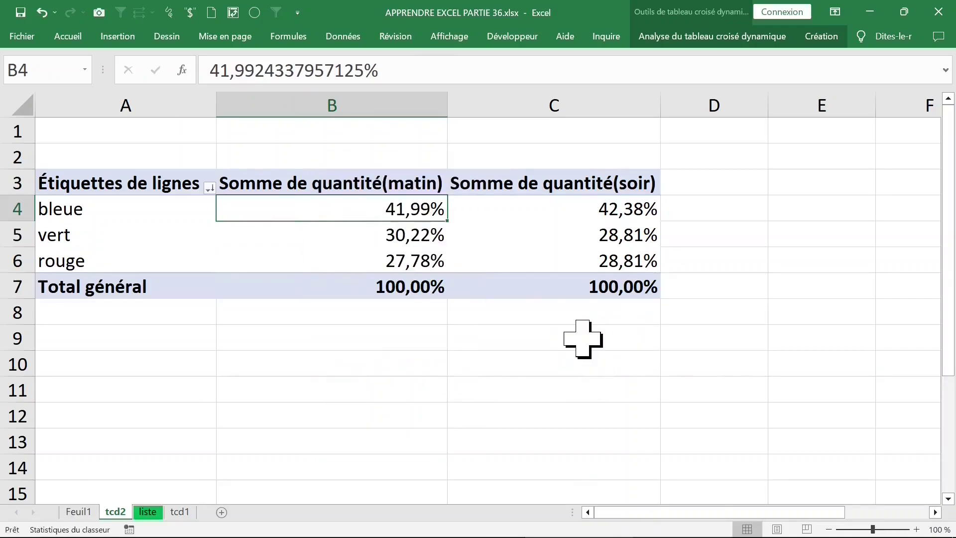
click(417, 251)
click(394, 199)
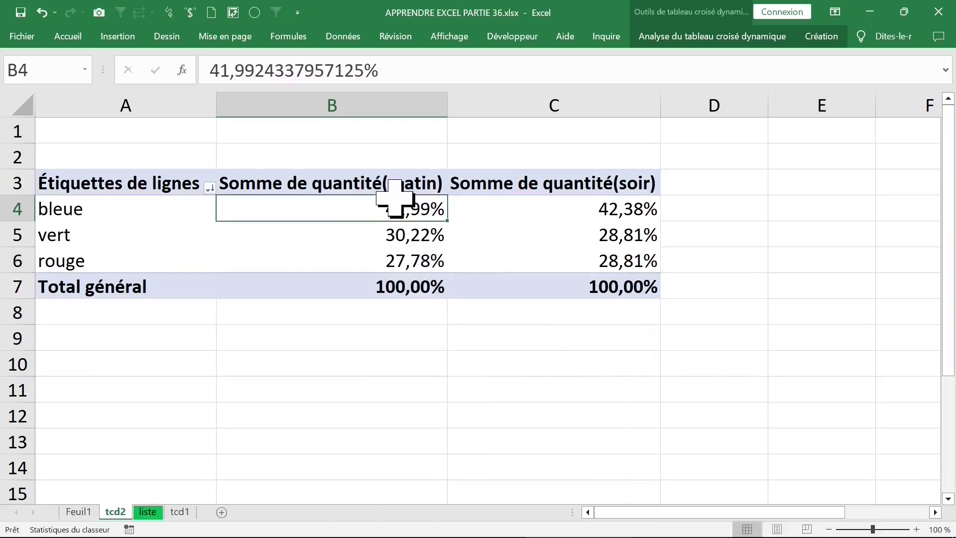
click(149, 210)
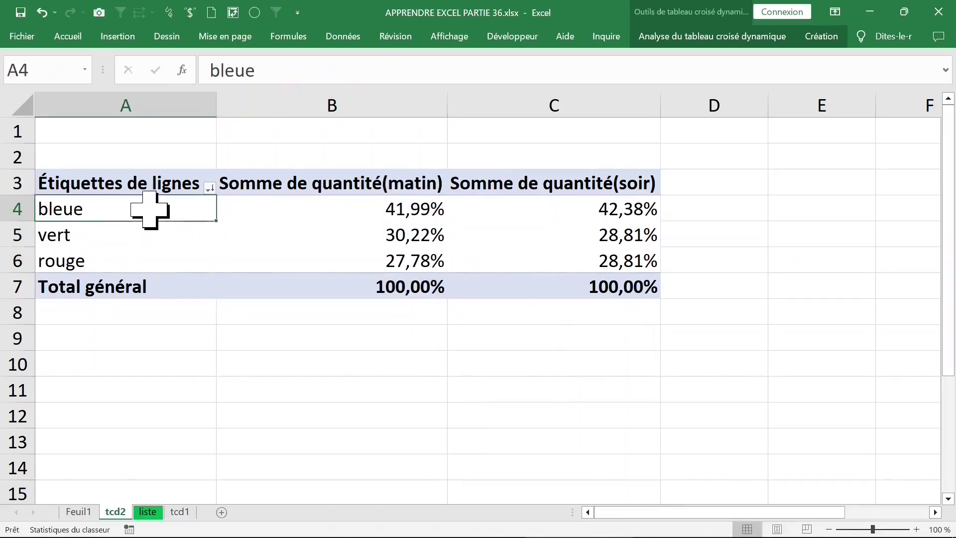
click(342, 209)
click(120, 209)
click(124, 229)
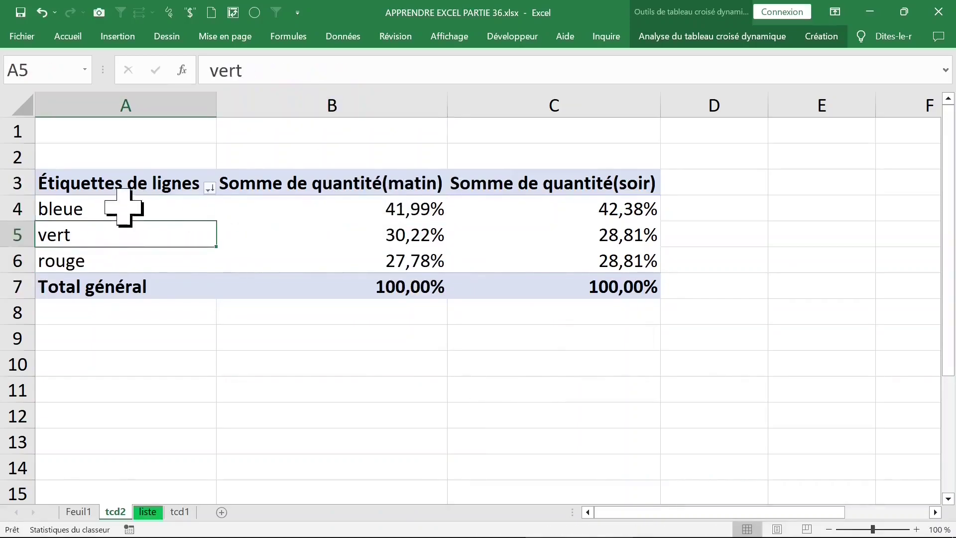
click(128, 207)
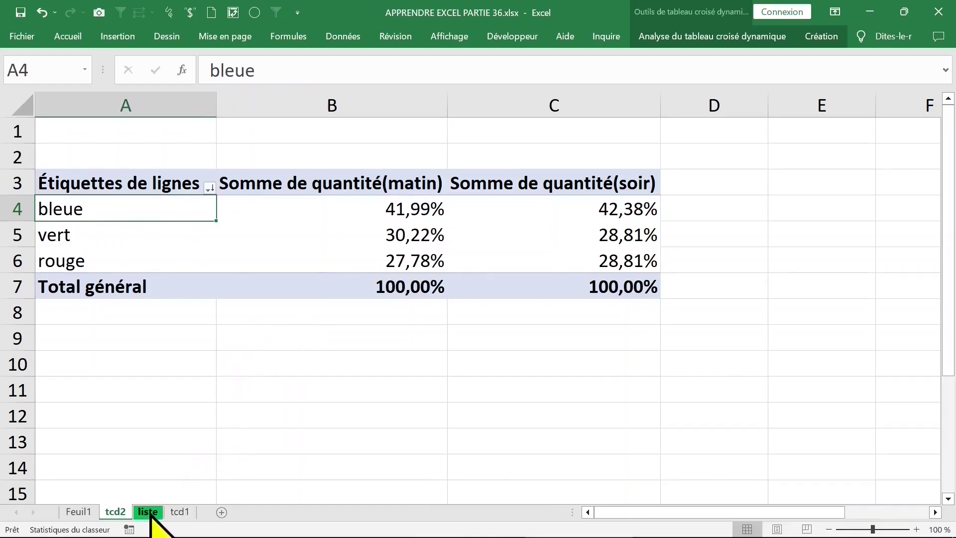
click(150, 514)
click(162, 238)
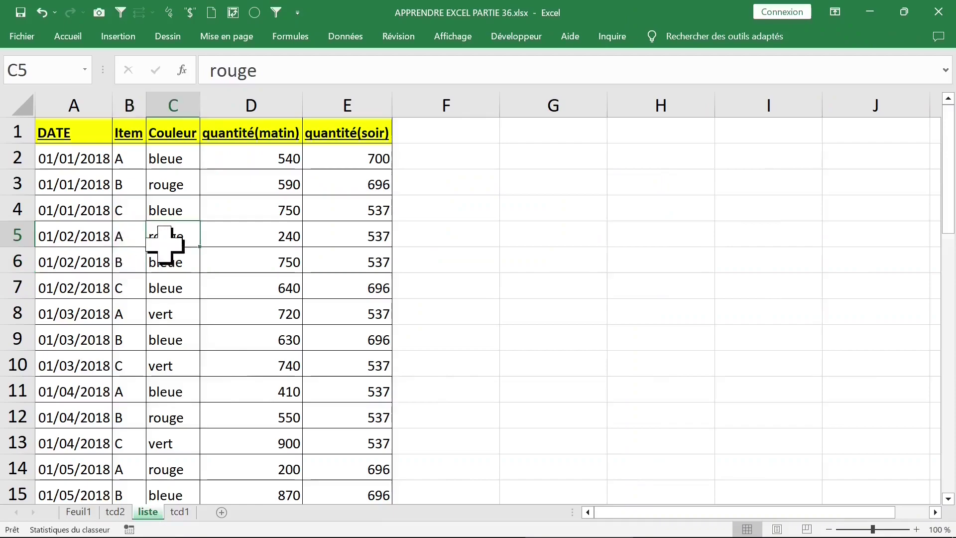
click(115, 512)
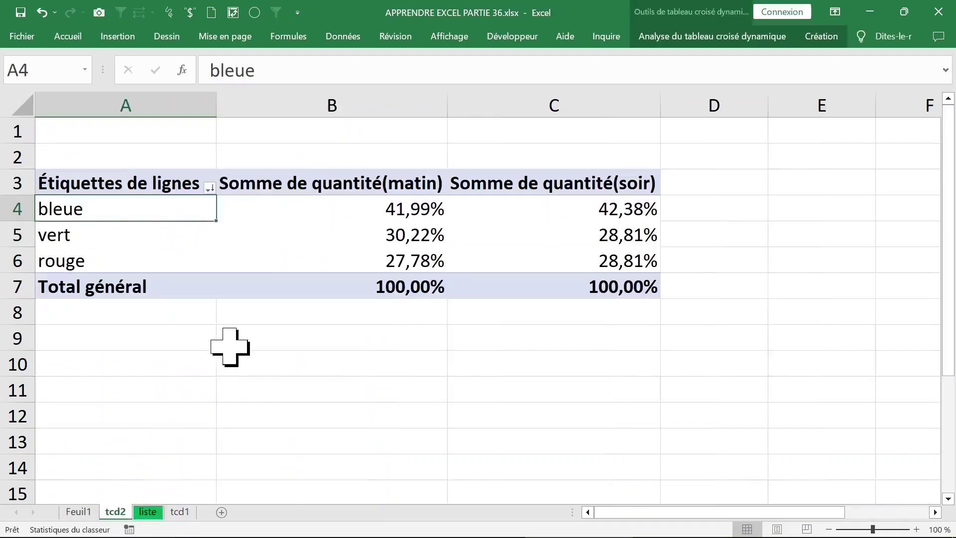
click(128, 234)
click(164, 208)
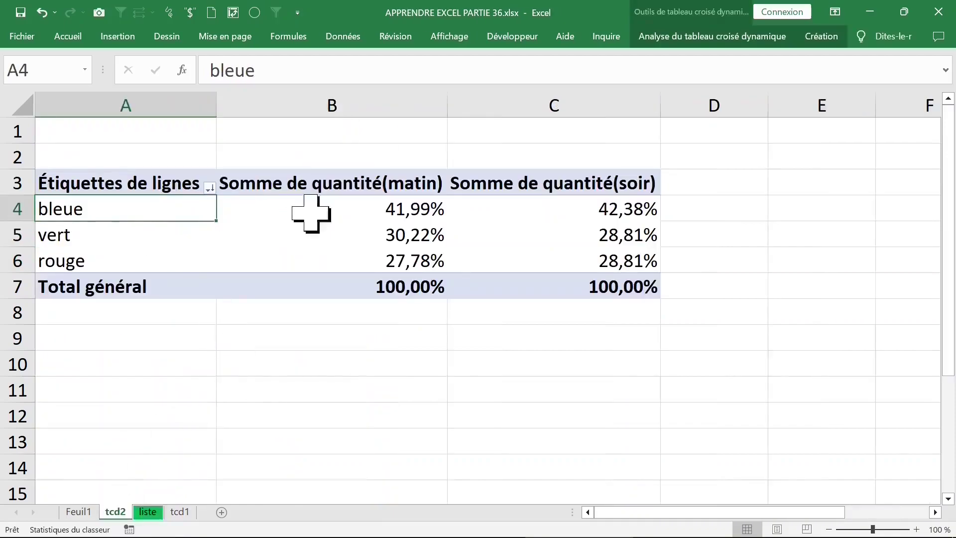
right_click(166, 208)
Step: Move Item into the tcd2 pivot's columns so items A, B and C each get morning and evening percentages
click(264, 492)
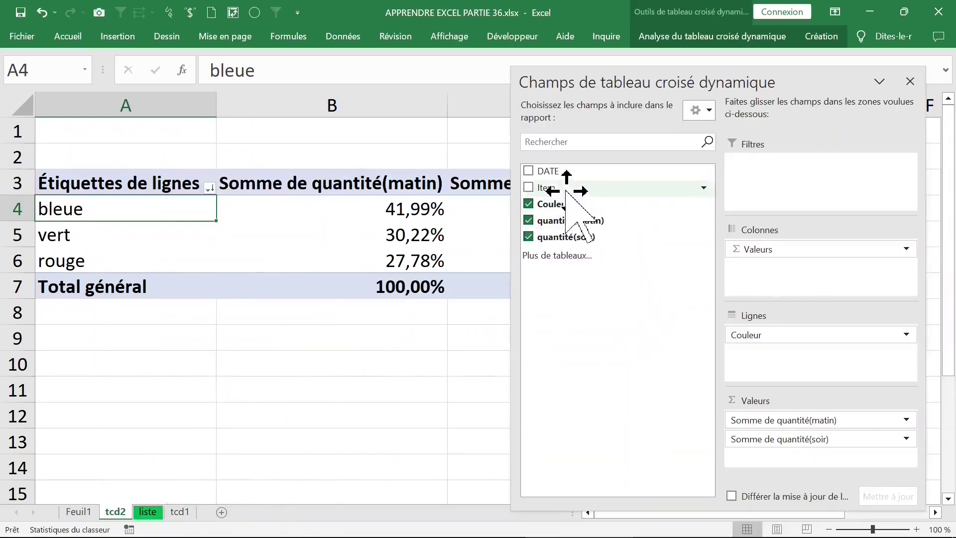
drag(567, 191, 787, 244)
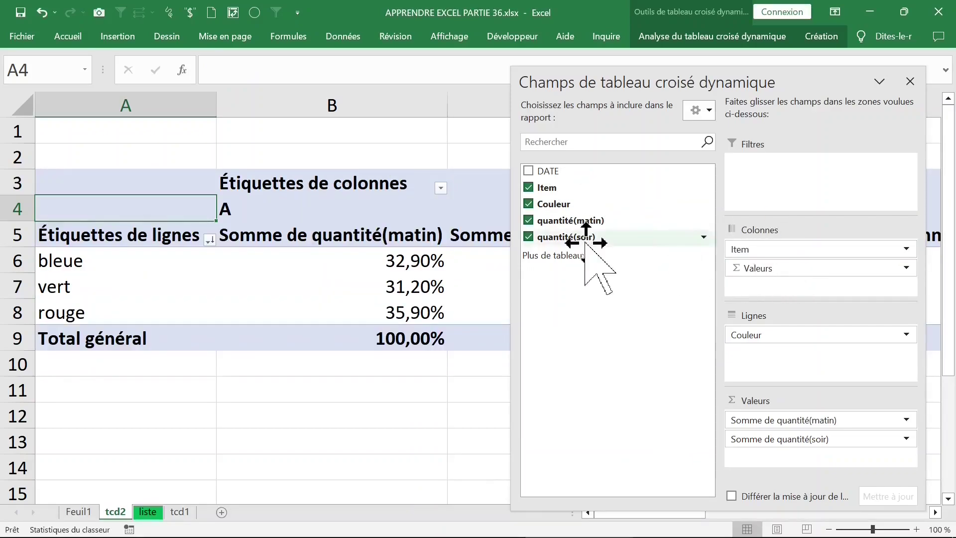
click(910, 82)
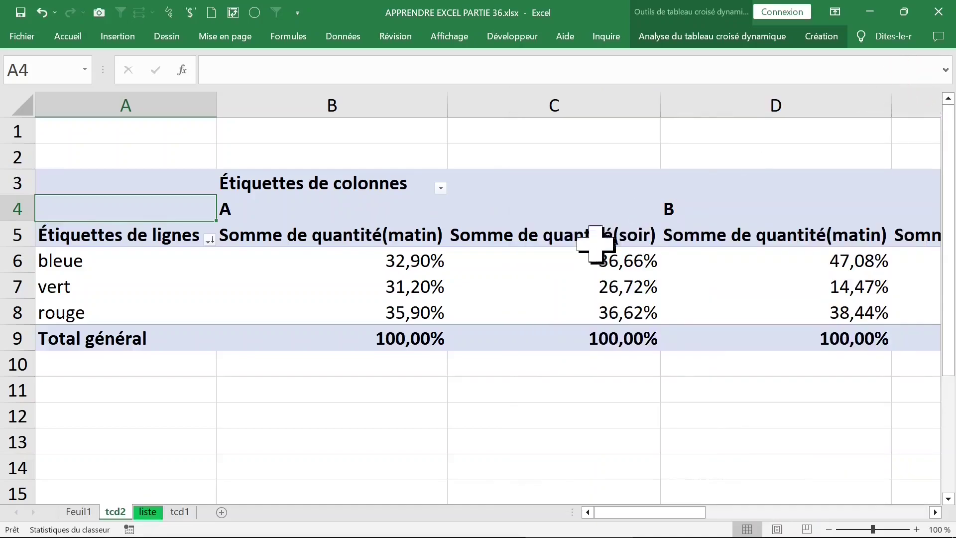
key(Right)
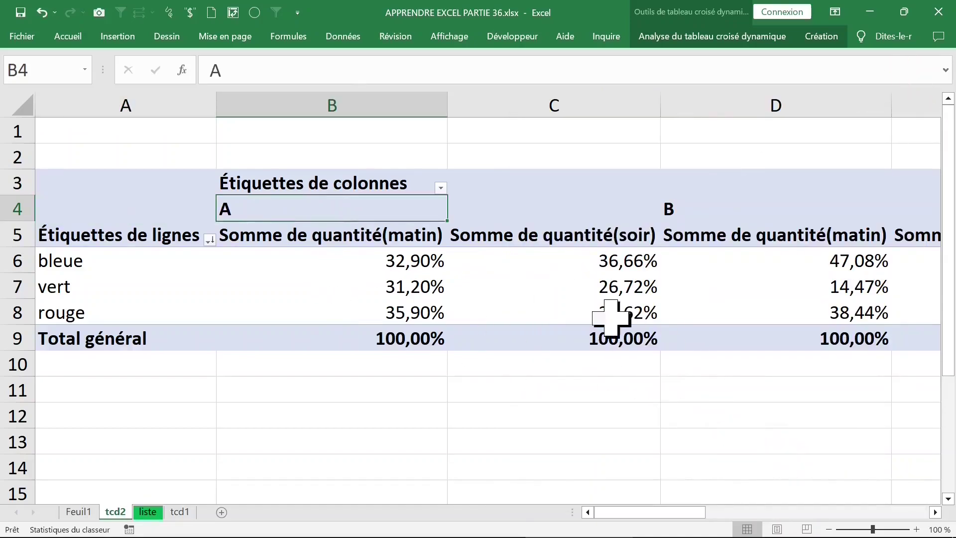
click(553, 283)
click(760, 40)
Step: Switch the tcd2 pivot to the tabular report layout and zoom out to view it whole
click(820, 37)
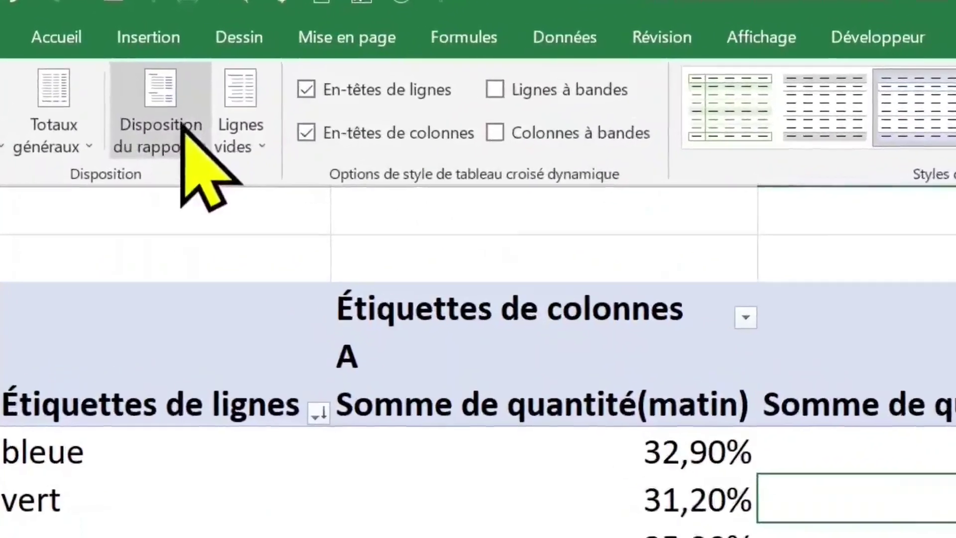
click(133, 84)
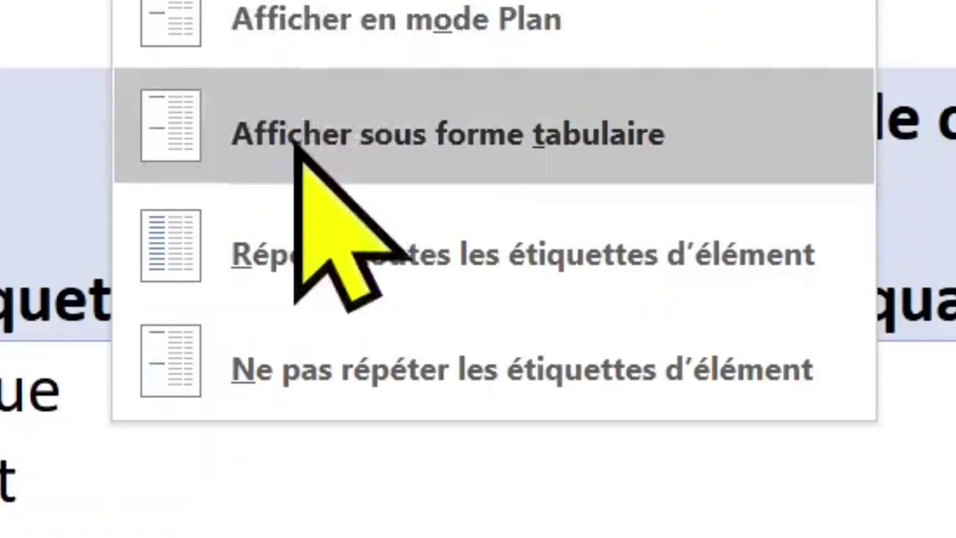
click(295, 144)
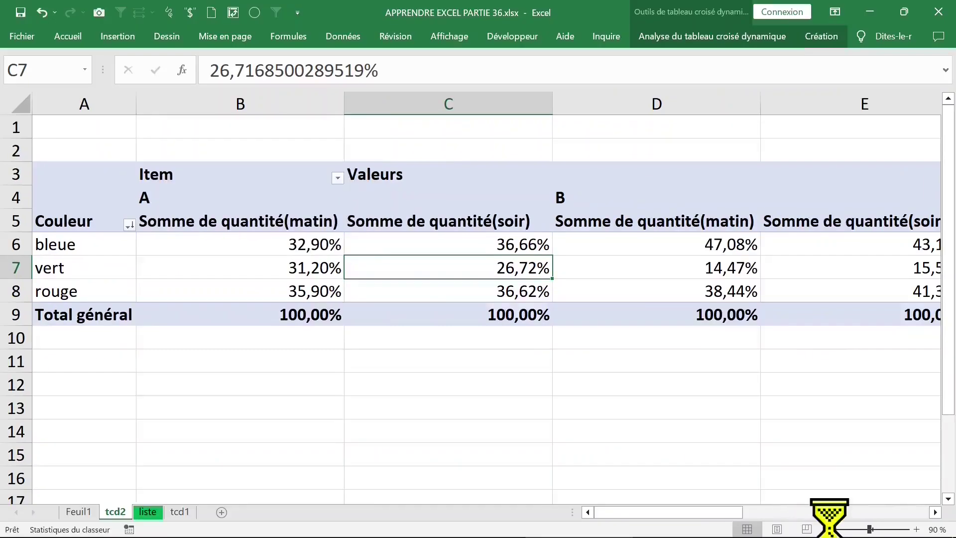
click(828, 529)
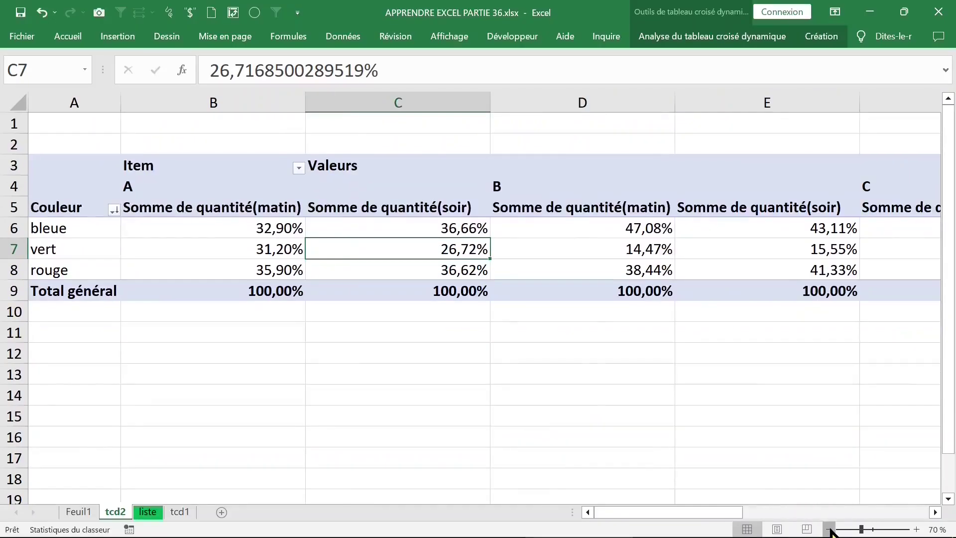
click(828, 529)
click(829, 529)
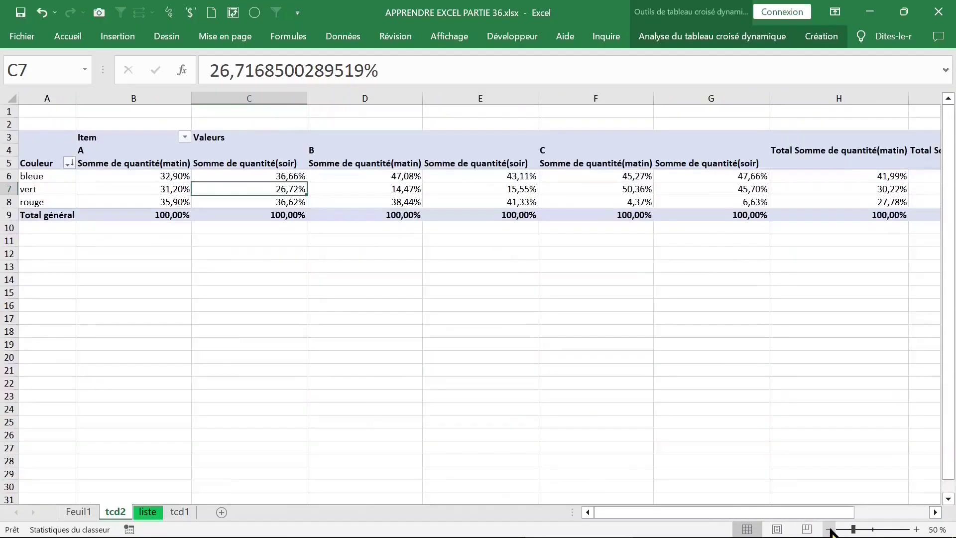
click(828, 528)
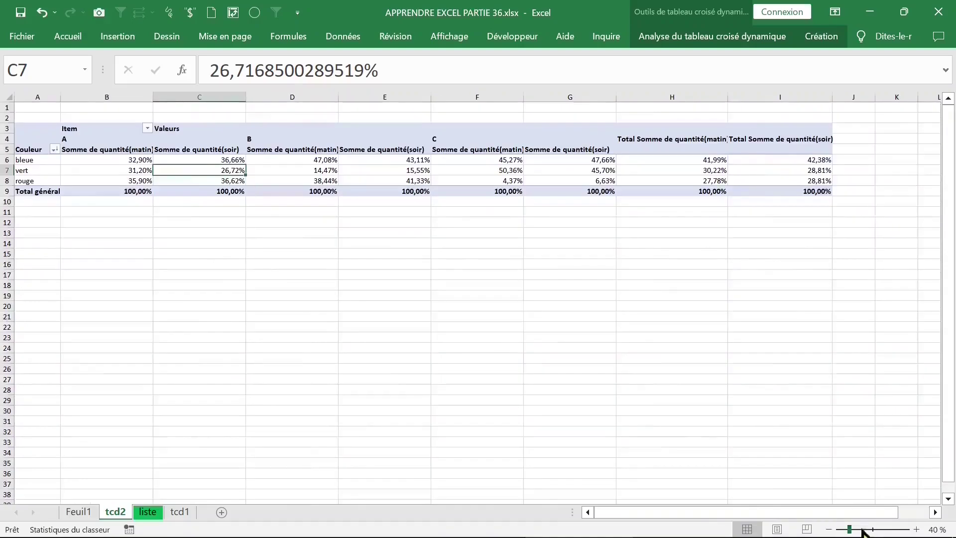
Step: Rearrange the tcd2 pivot with Item as the rows and Couleur as the column groups
click(884, 529)
click(288, 241)
right_click(289, 241)
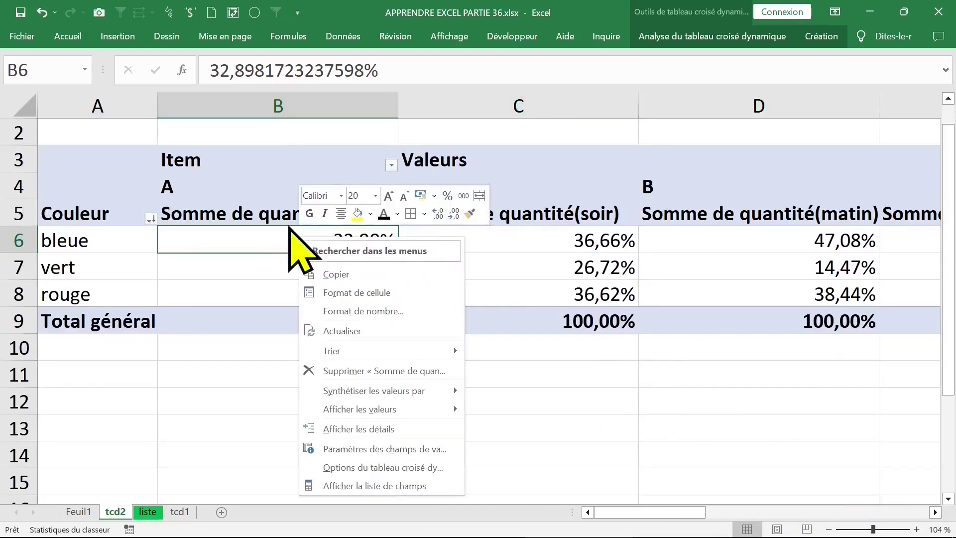
click(378, 486)
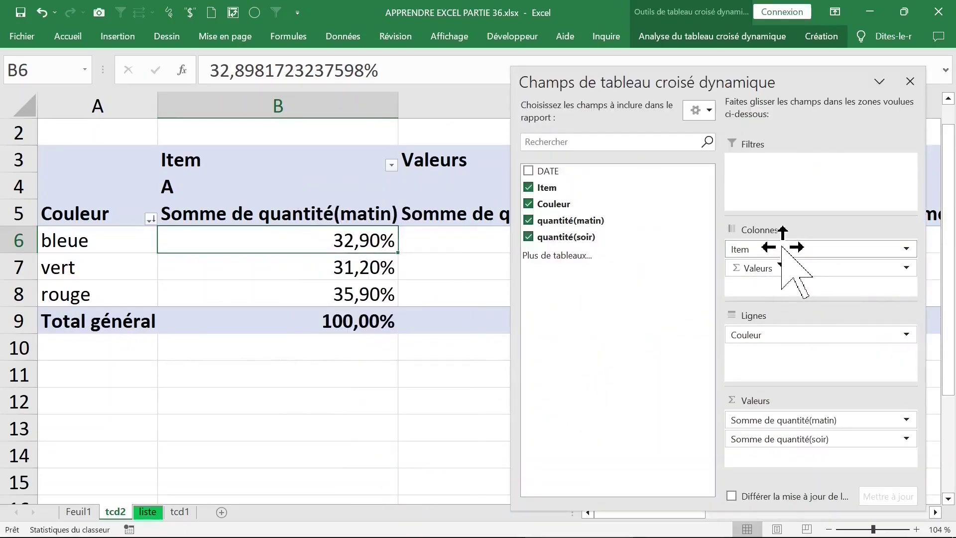
mouse_move(780, 335)
mouse_down()
mouse_move(781, 248)
mouse_move(765, 340)
mouse_up()
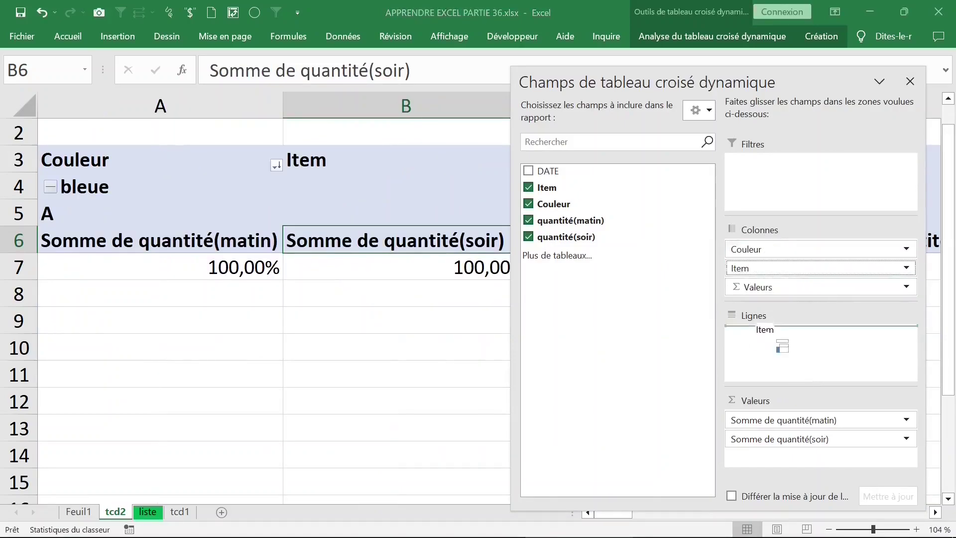
click(909, 81)
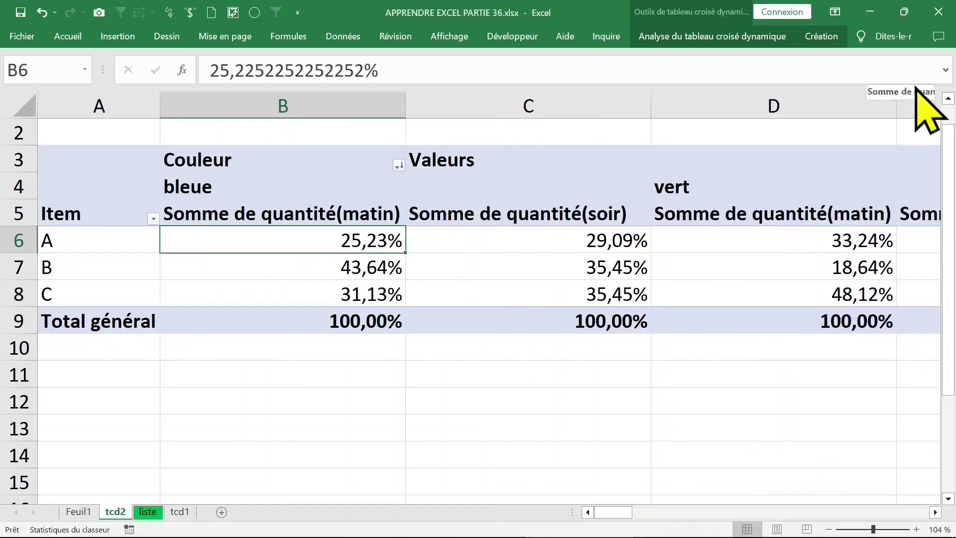
click(224, 185)
Step: Wrap the row 5 value headers and narrow columns B through G
click(222, 166)
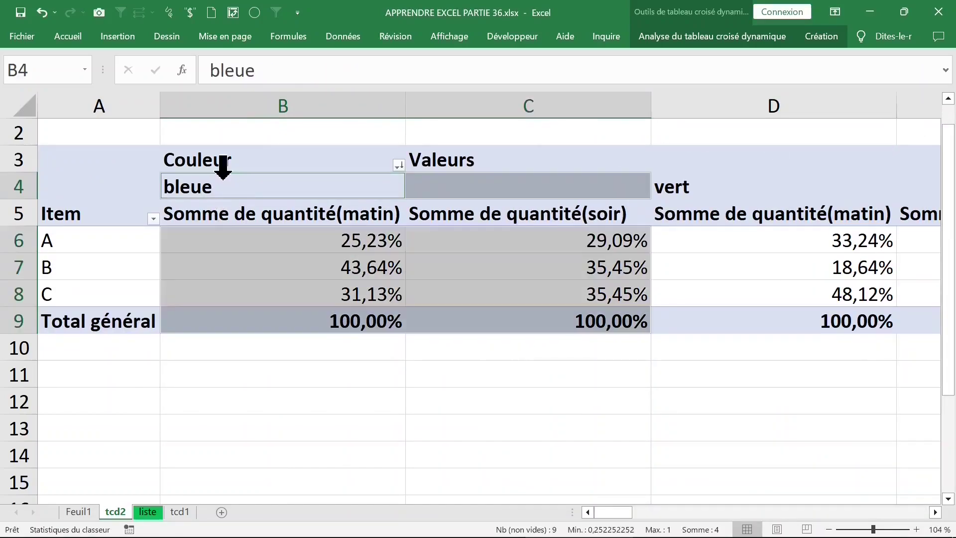
click(25, 215)
click(74, 37)
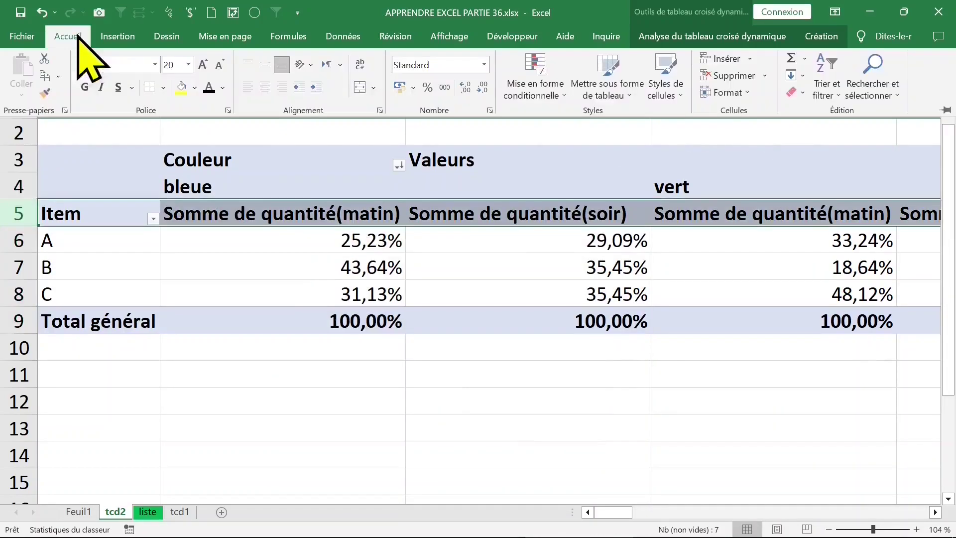
click(363, 67)
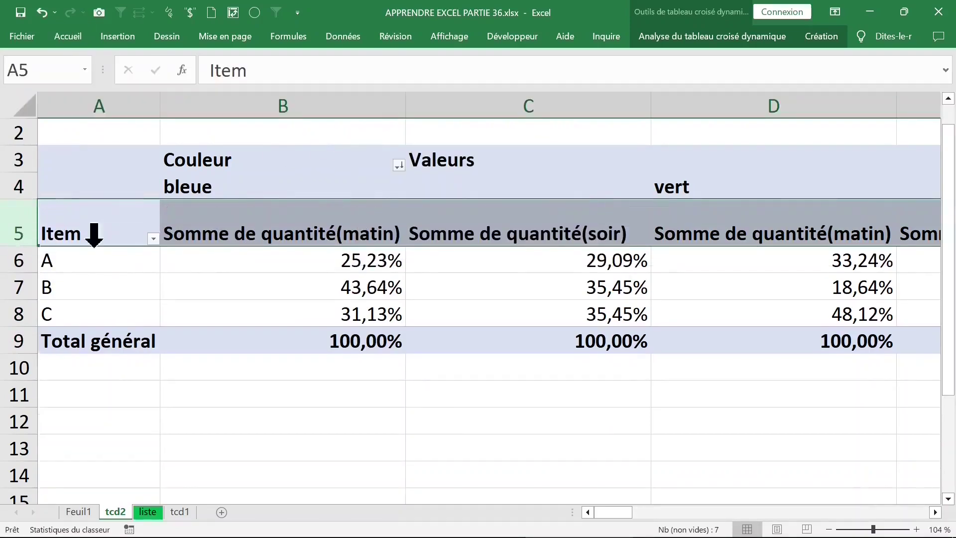
click(306, 230)
drag(406, 106, 316, 110)
mouse_move(781, 90)
mouse_down()
mouse_move(760, 106)
mouse_move(438, 107)
mouse_up()
drag(238, 106, 209, 107)
Step: Wrap the row 4 colour and total headings, narrow columns H and I, then view the liste sheet
click(528, 186)
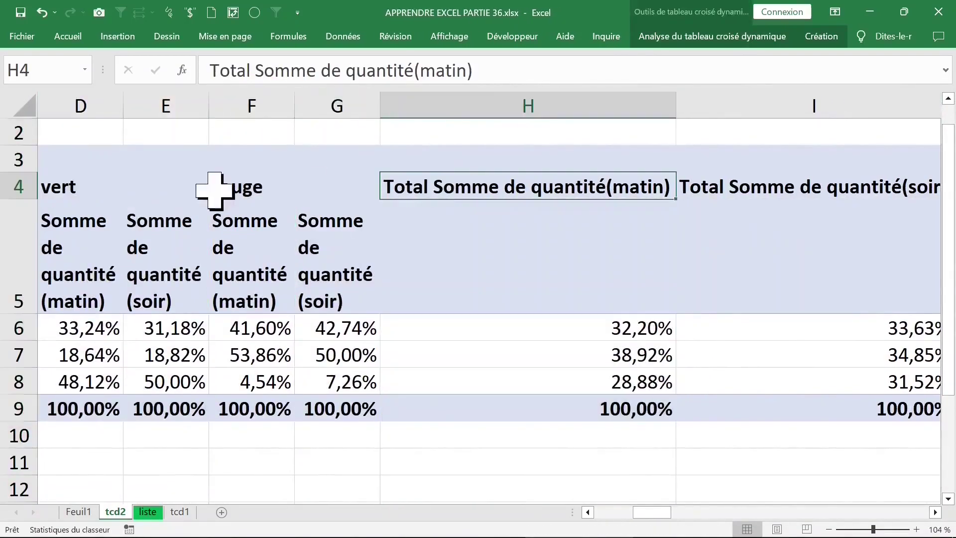
click(15, 186)
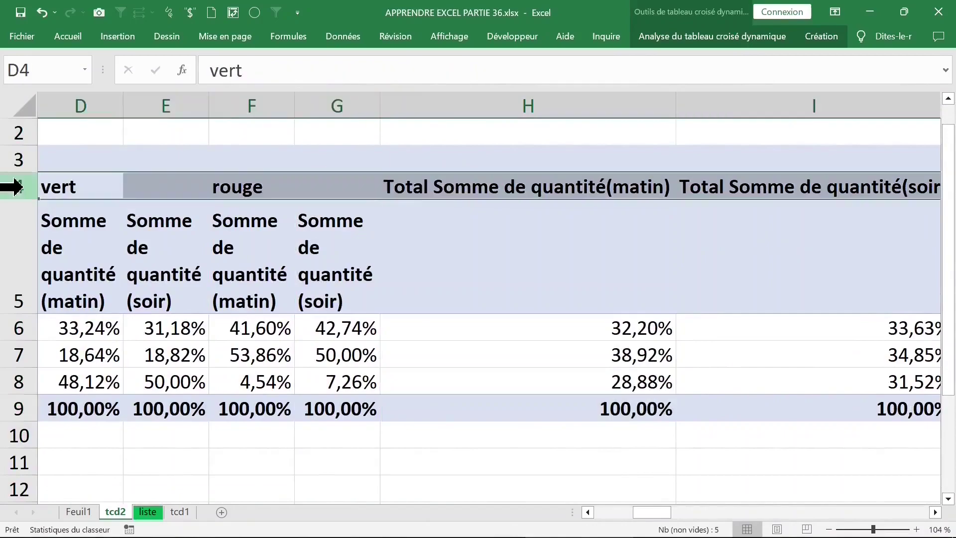
click(66, 37)
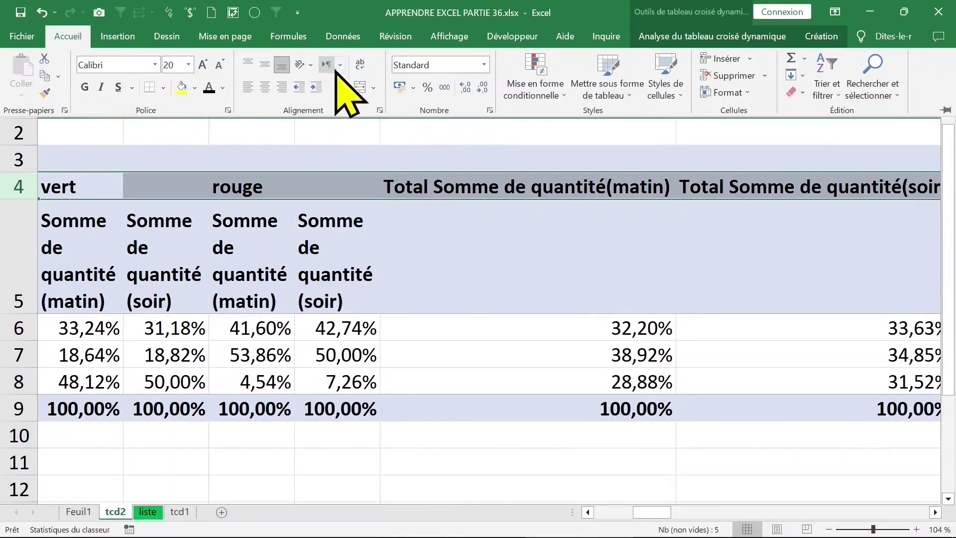
click(501, 189)
drag(676, 107, 562, 107)
click(725, 164)
drag(838, 107, 763, 106)
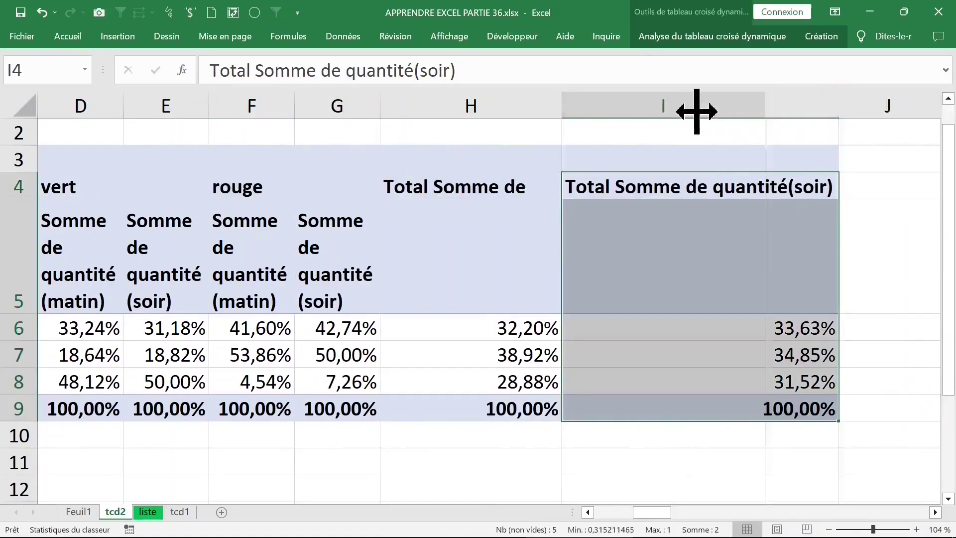
drag(561, 106, 506, 106)
drag(707, 106, 605, 106)
drag(31, 215, 28, 260)
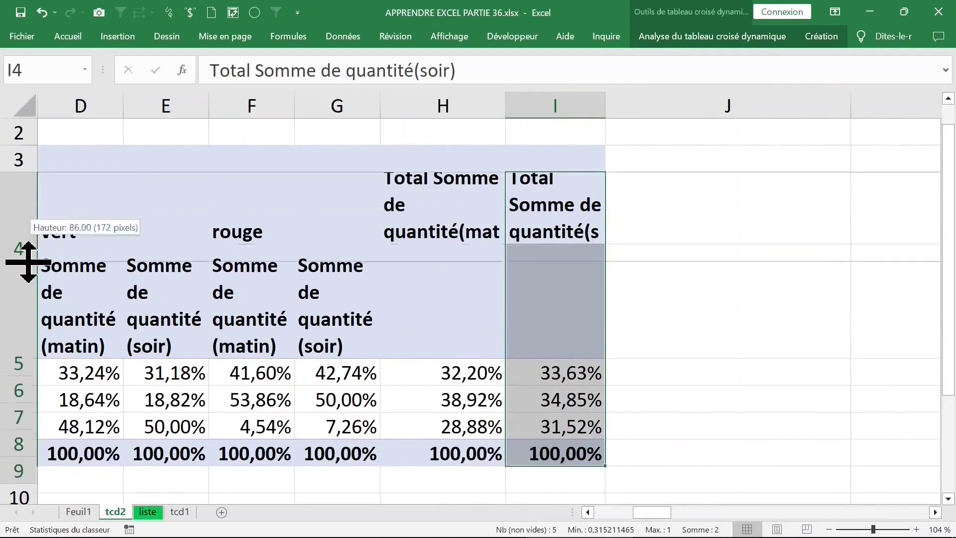
drag(495, 106, 478, 106)
drag(587, 106, 551, 108)
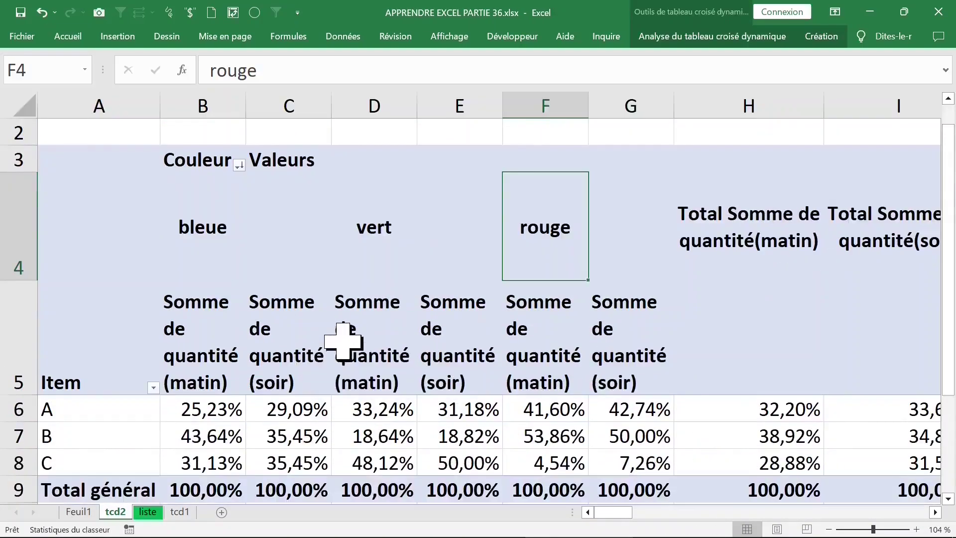
click(341, 330)
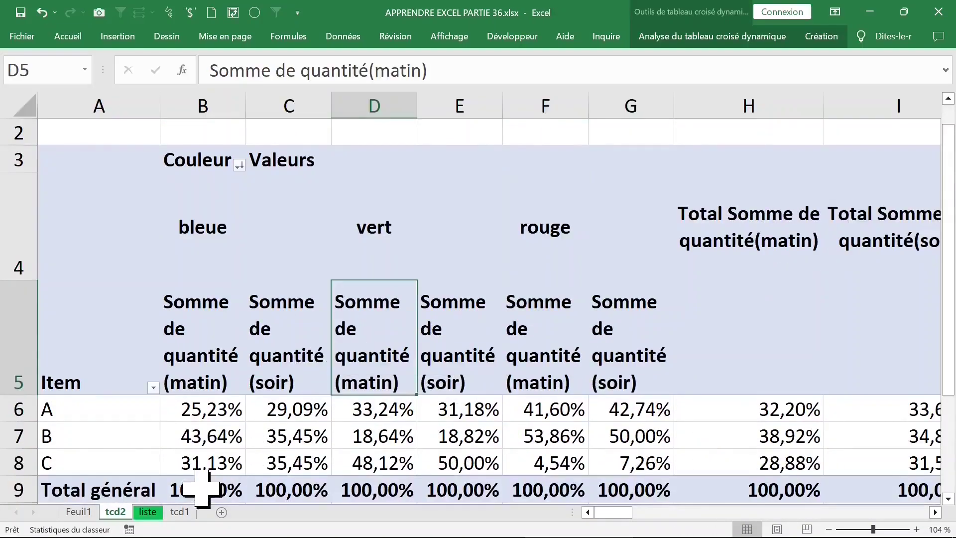
click(147, 512)
Step: Create the recommended 'Somme de quantité(matin) par Couleur' pivot on new sheet Feuil5 via Quick Analysis
click(167, 258)
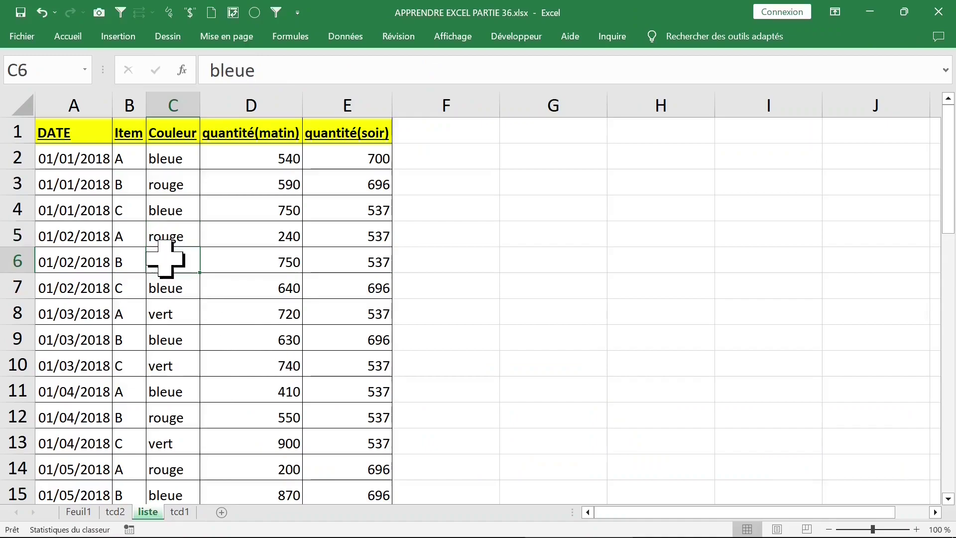
click(160, 209)
right_click(158, 210)
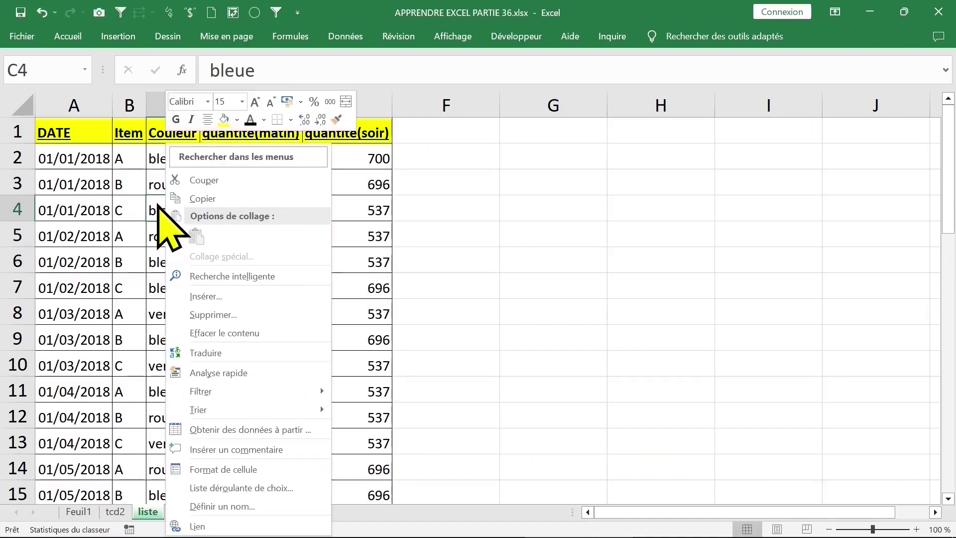
click(234, 372)
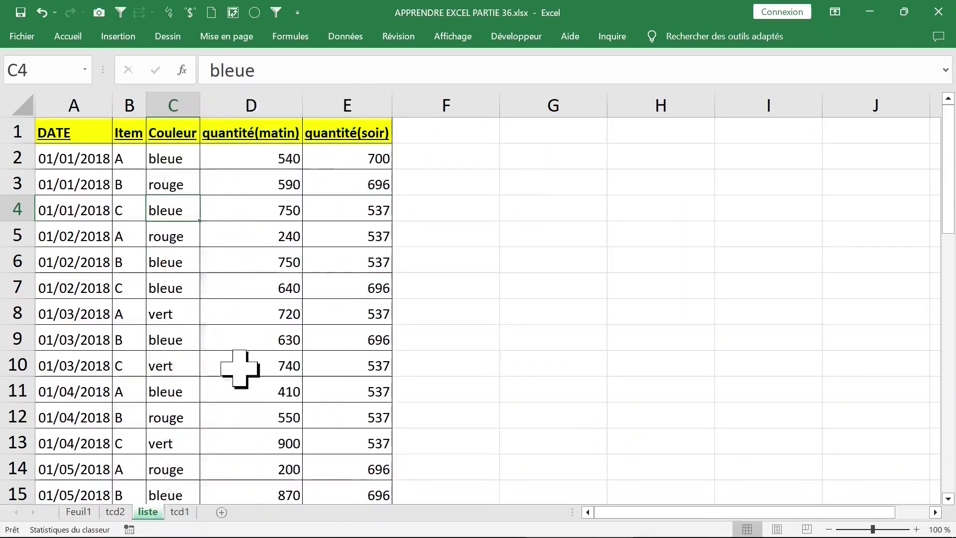
click(443, 369)
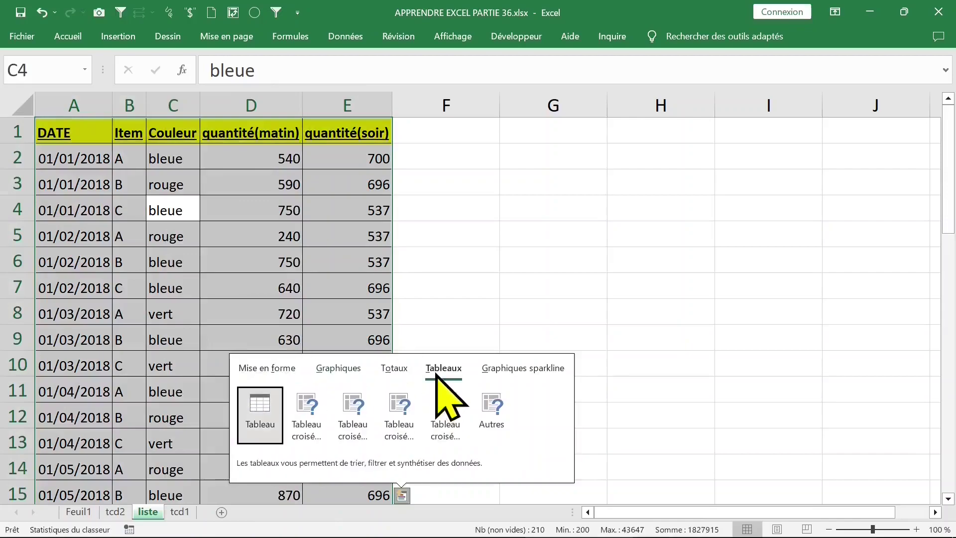
click(494, 411)
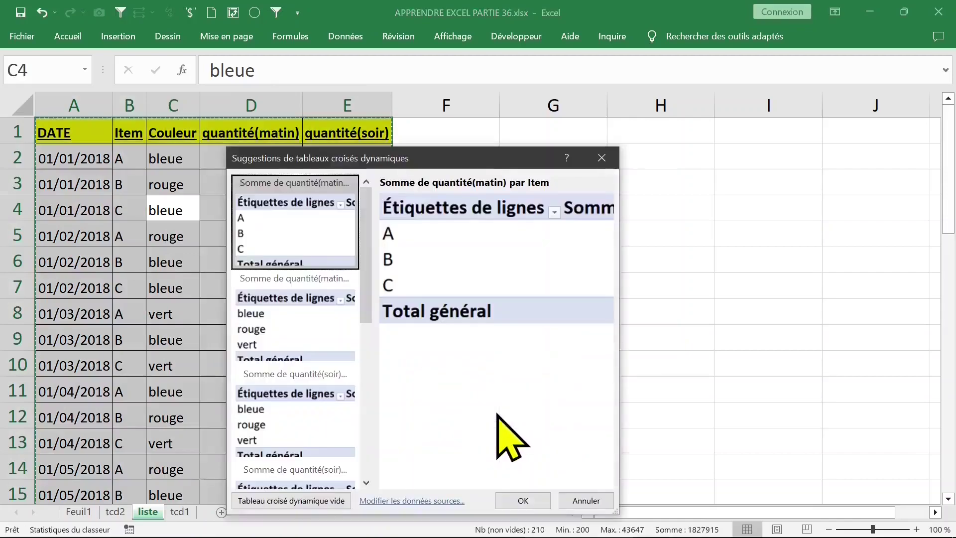
click(311, 338)
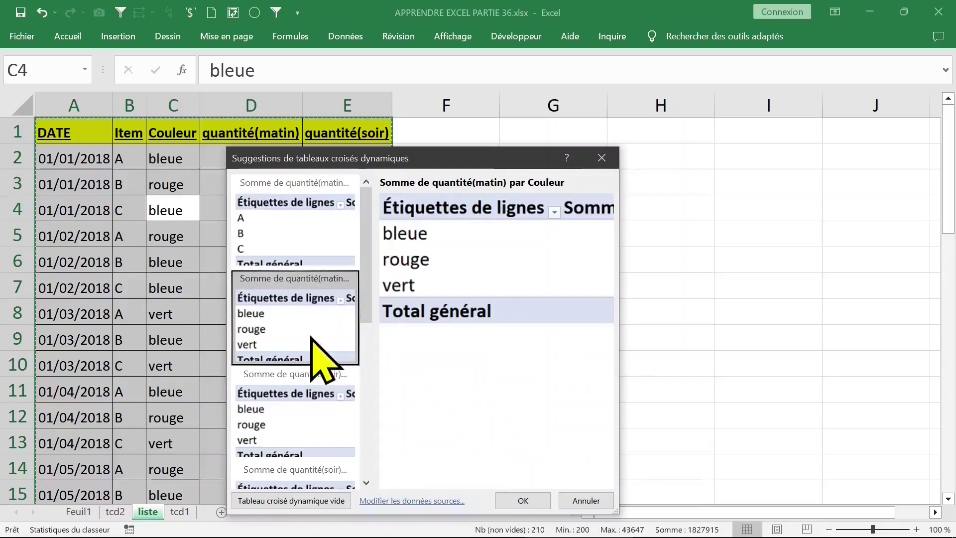
click(522, 500)
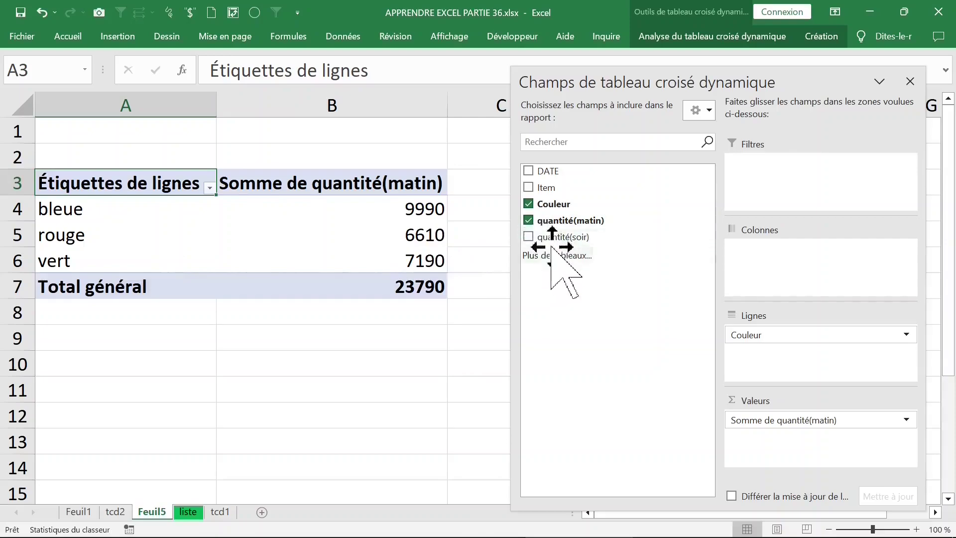
Step: Add the quantité(soir) sum (total 25678) and set Item as the Feuil5 pivot's report filter
click(528, 237)
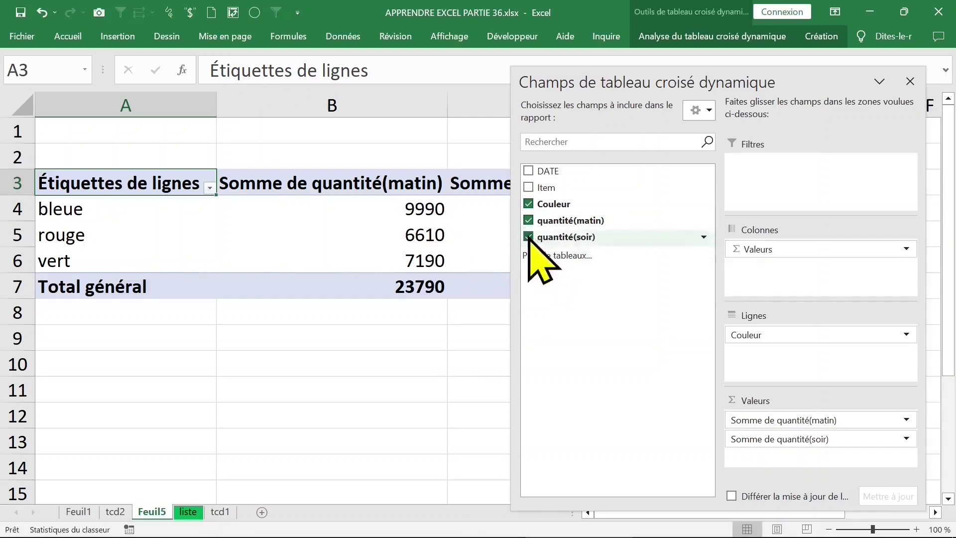
click(528, 188)
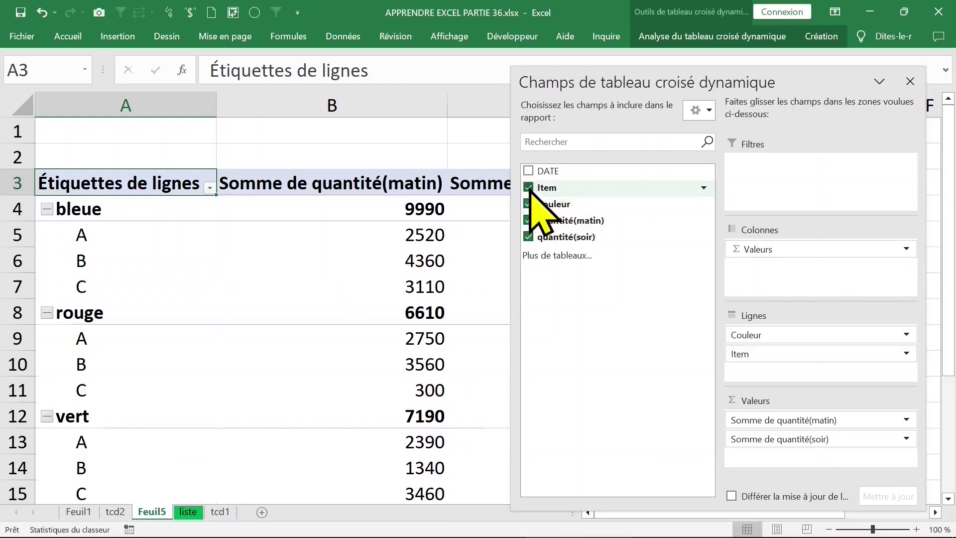
drag(816, 353, 821, 300)
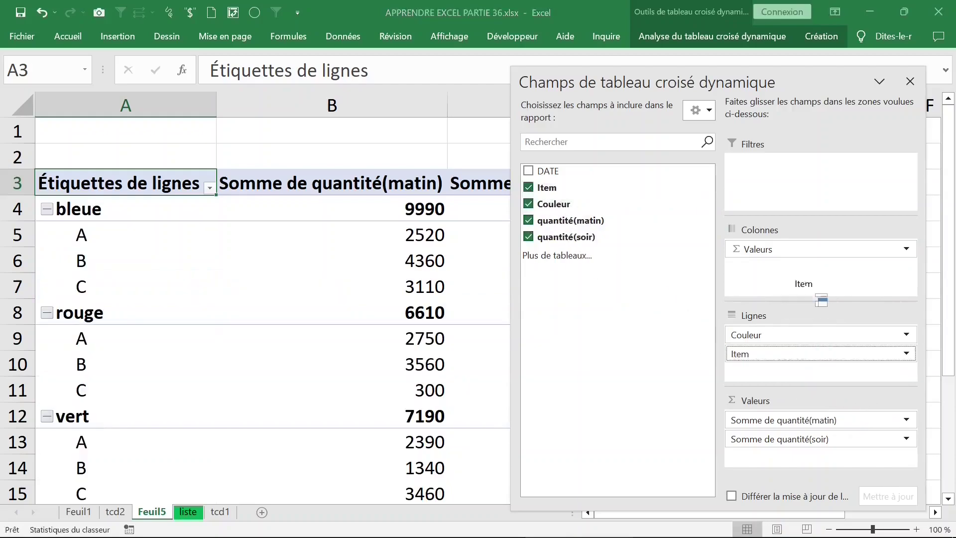
drag(805, 193, 806, 195)
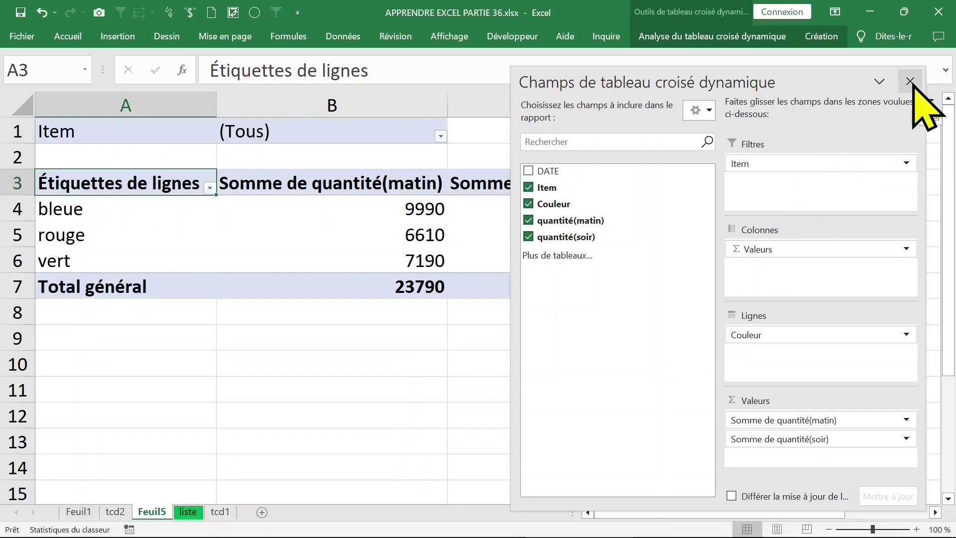
click(909, 81)
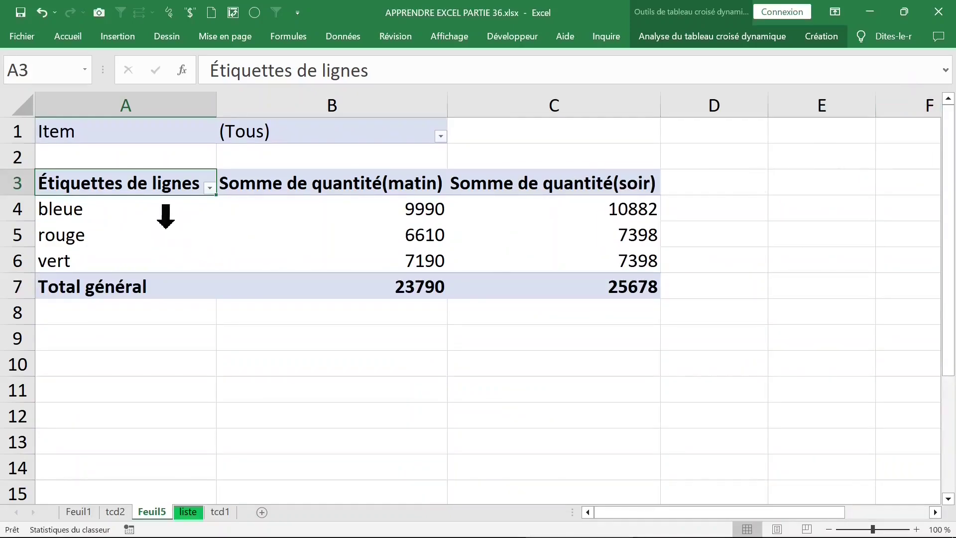
click(166, 216)
click(388, 135)
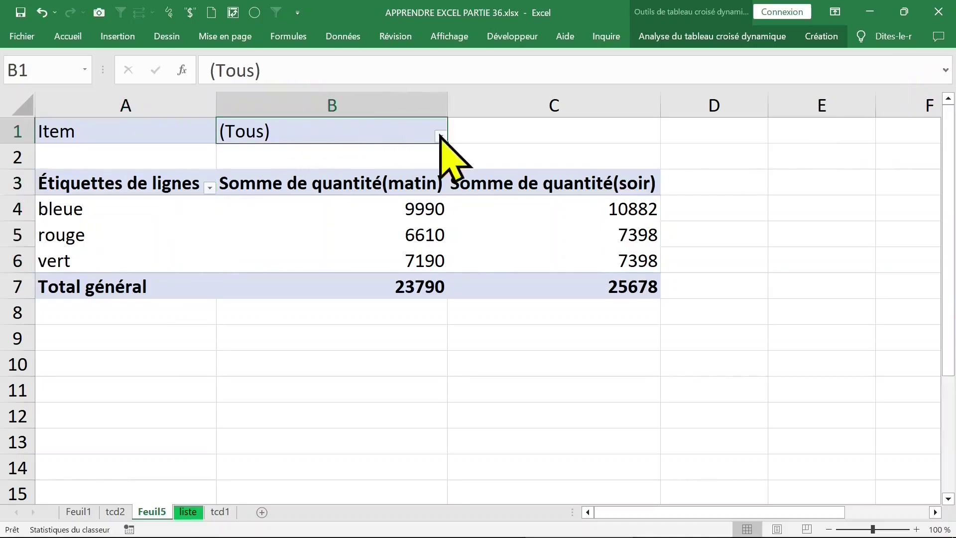
click(440, 136)
click(285, 185)
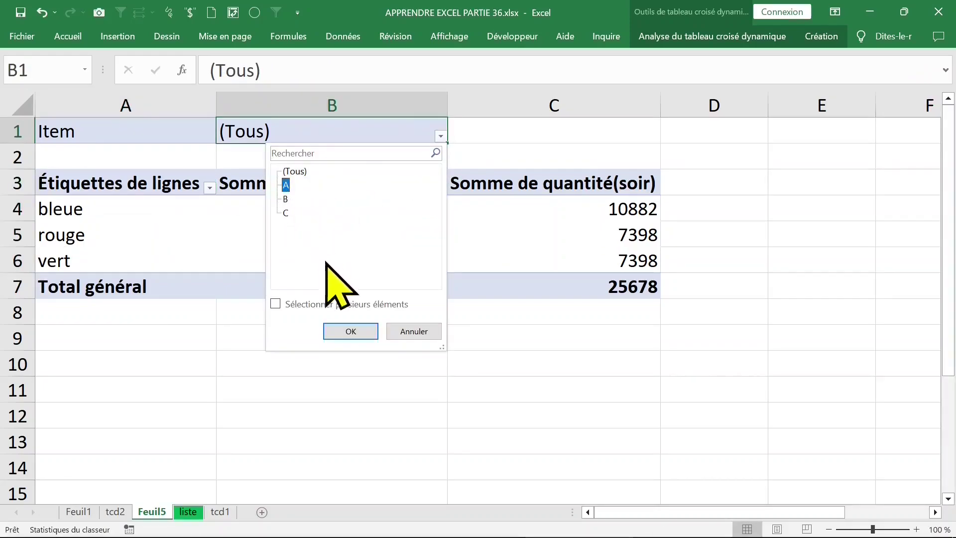
key(Down)
key(Down)
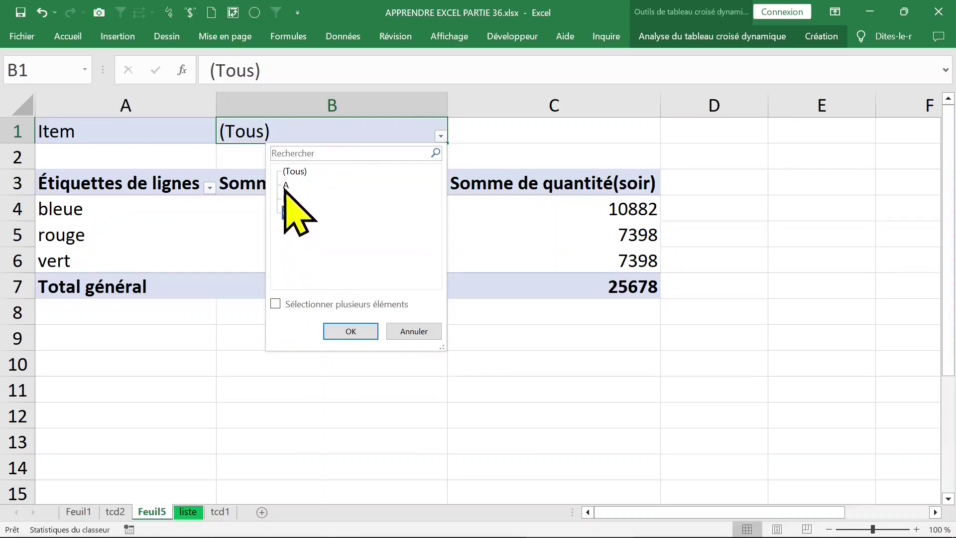
click(285, 199)
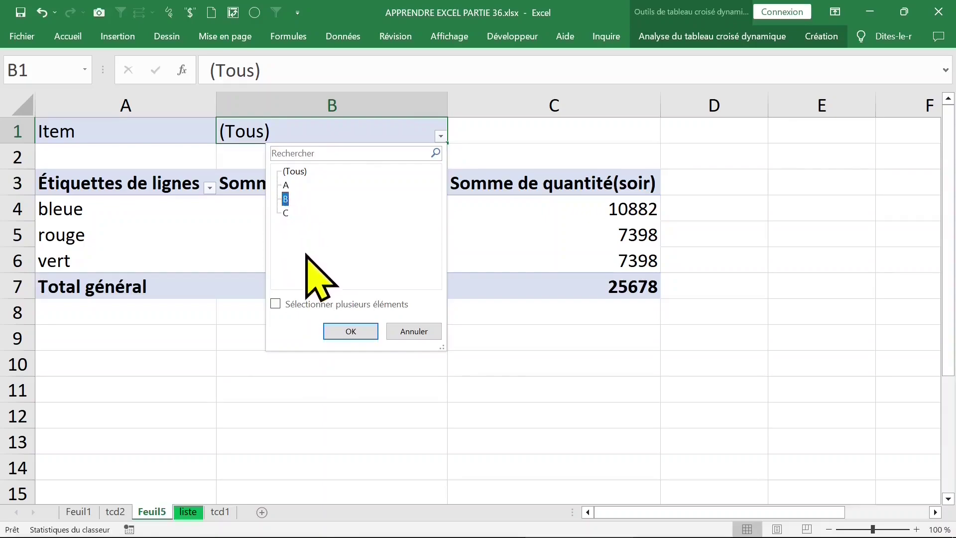
click(295, 305)
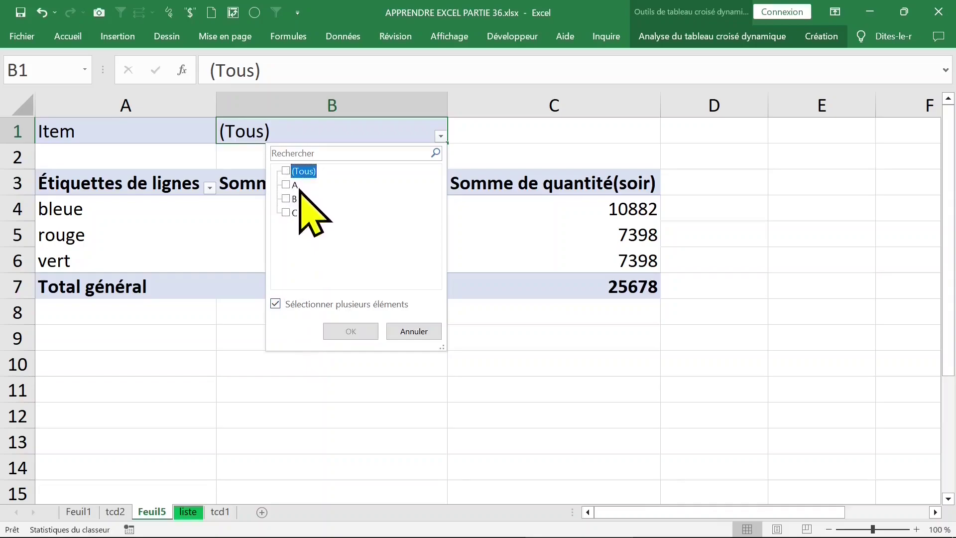
click(287, 184)
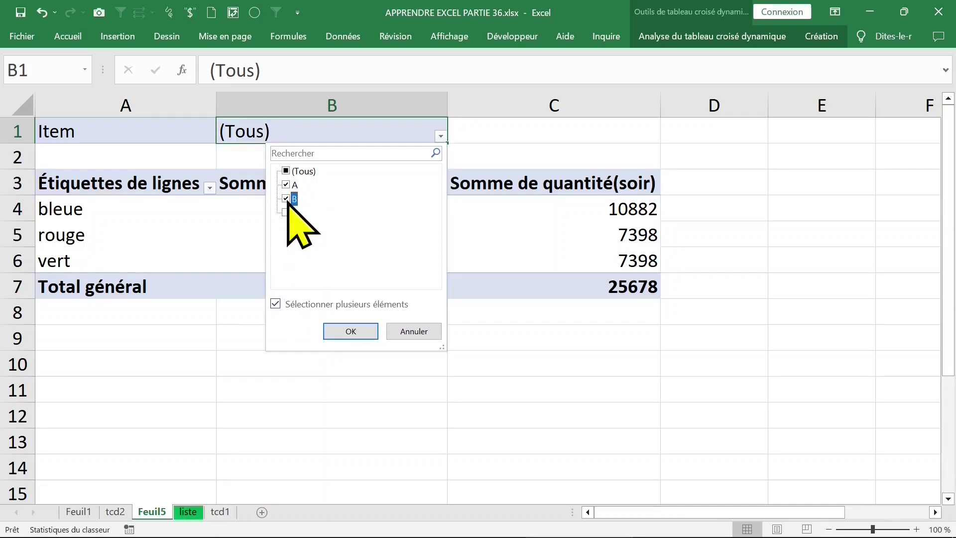
click(355, 332)
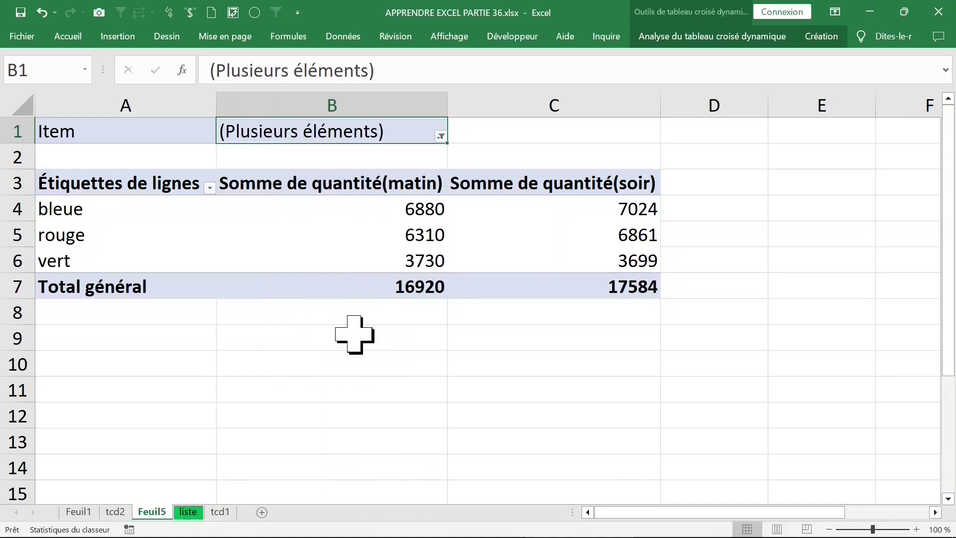
click(441, 136)
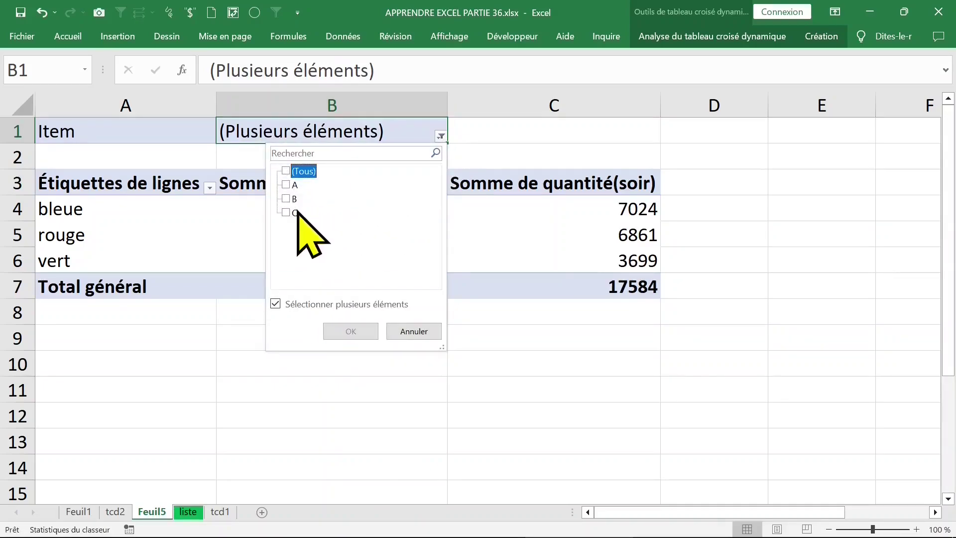
click(286, 198)
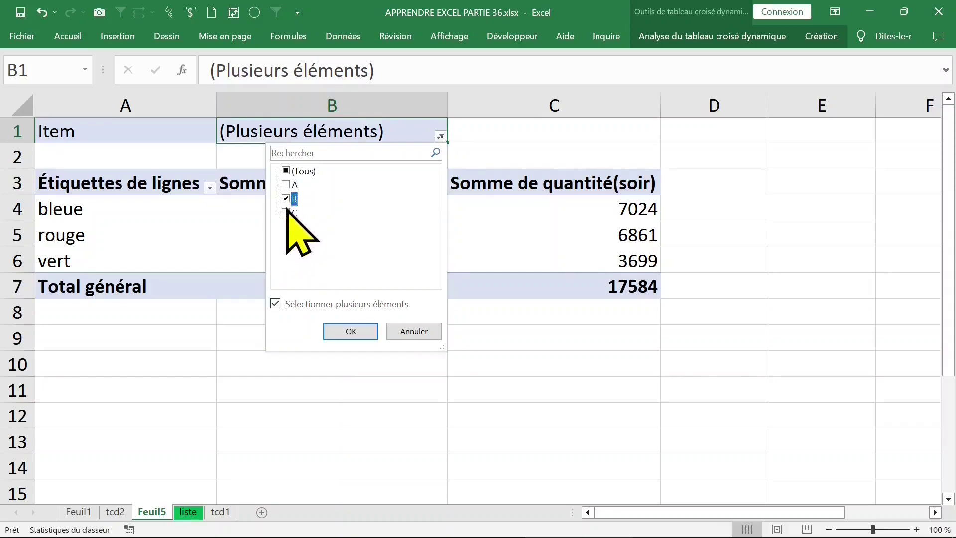
click(351, 331)
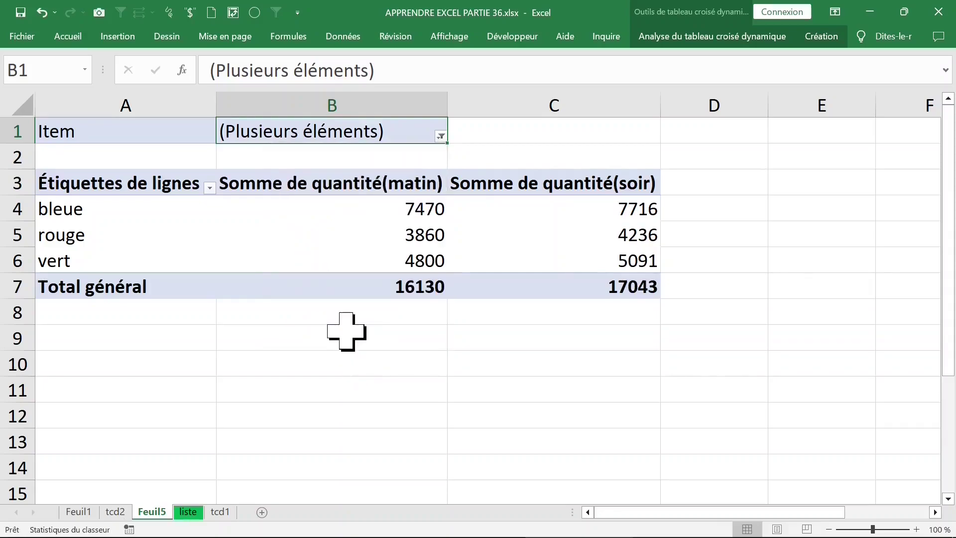
click(441, 136)
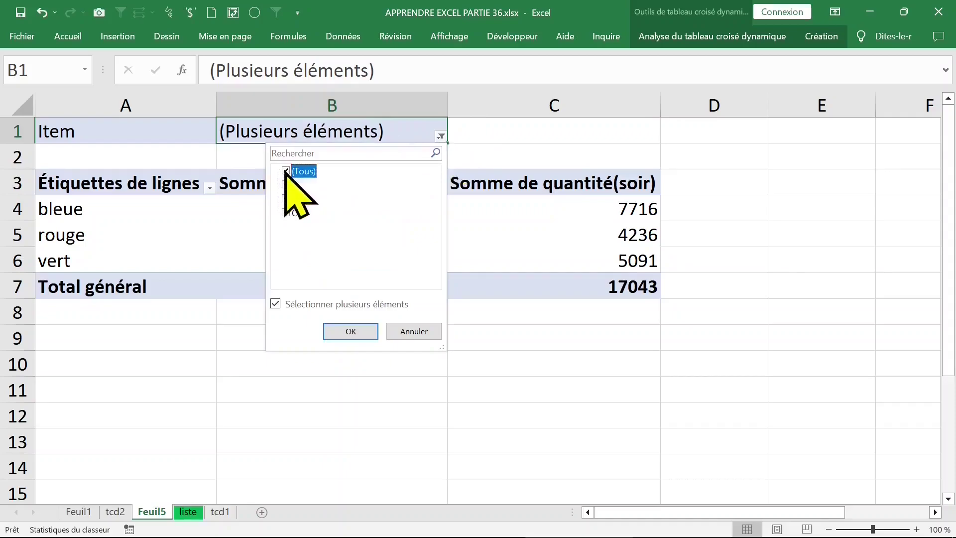
click(354, 331)
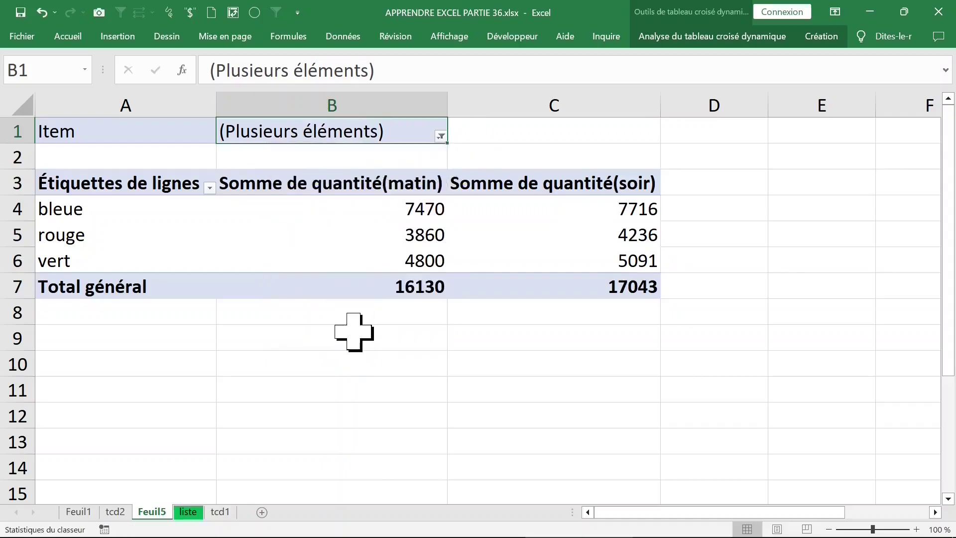
Step: Set the Item filter back to (Tous), restoring totals of 23790 morning and 25678 evening
click(322, 220)
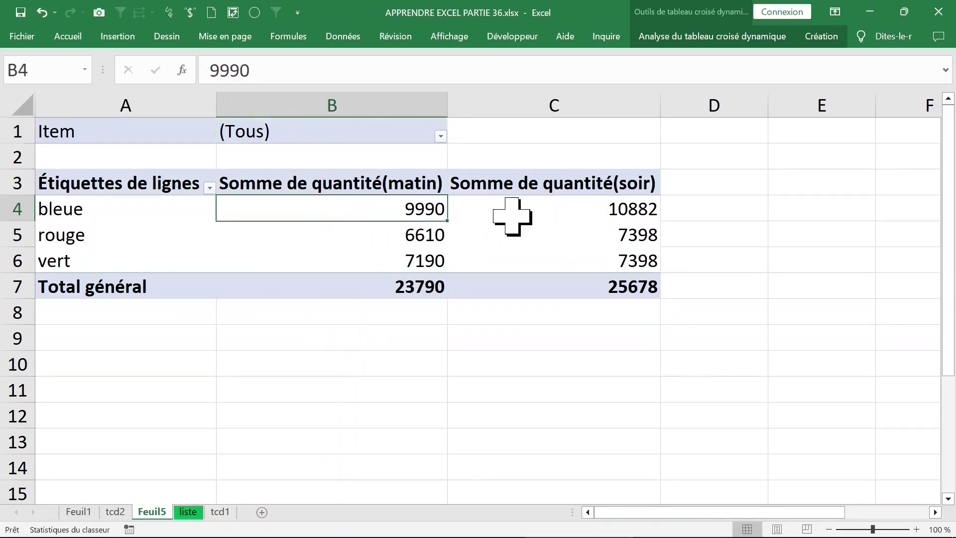
click(554, 215)
click(169, 215)
click(165, 236)
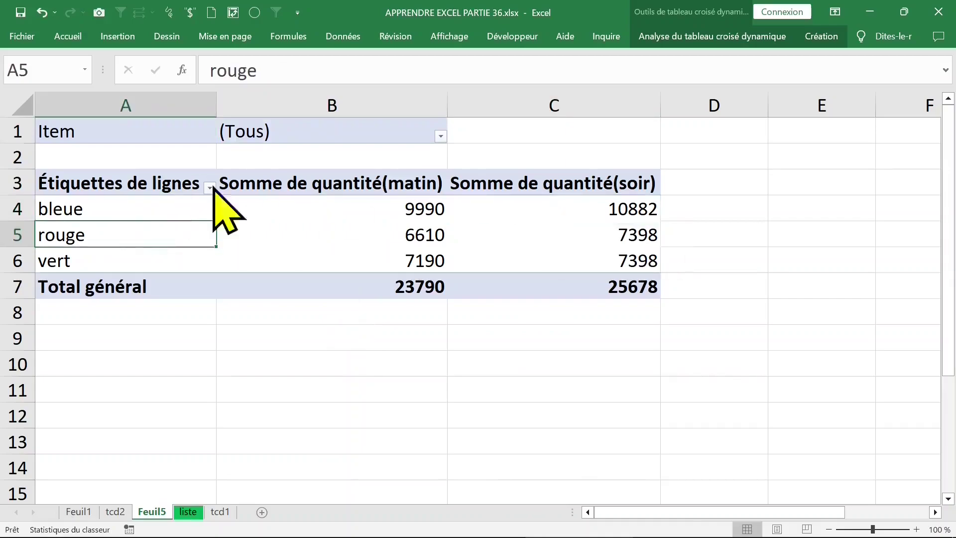
click(331, 128)
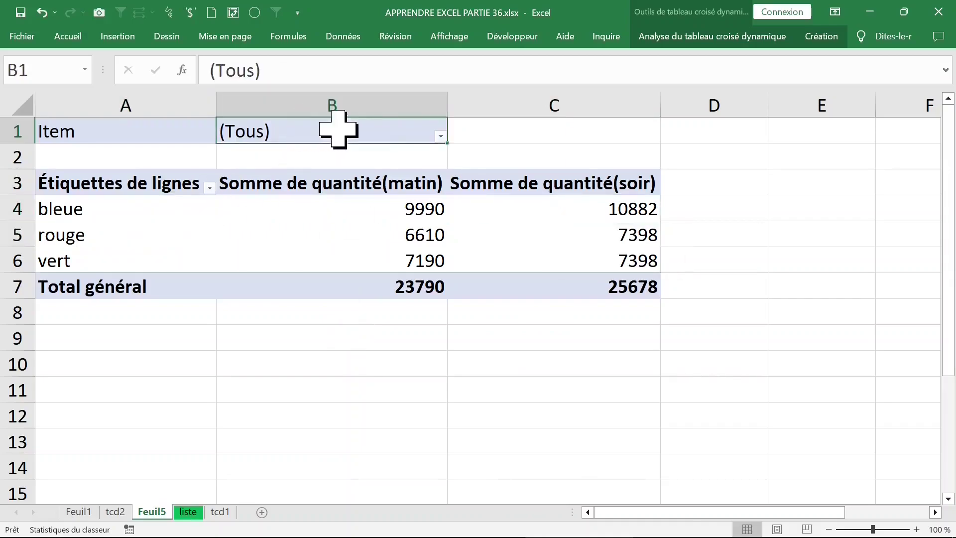
click(324, 257)
click(304, 234)
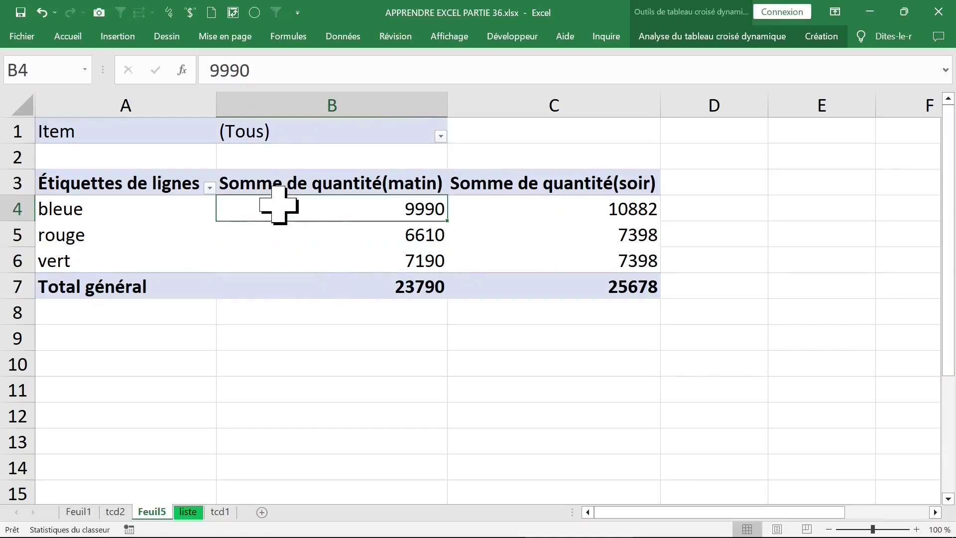
drag(267, 208, 497, 294)
Step: Select a pivot value cell and show the Analyse du tableau croisé dynamique tools
click(366, 373)
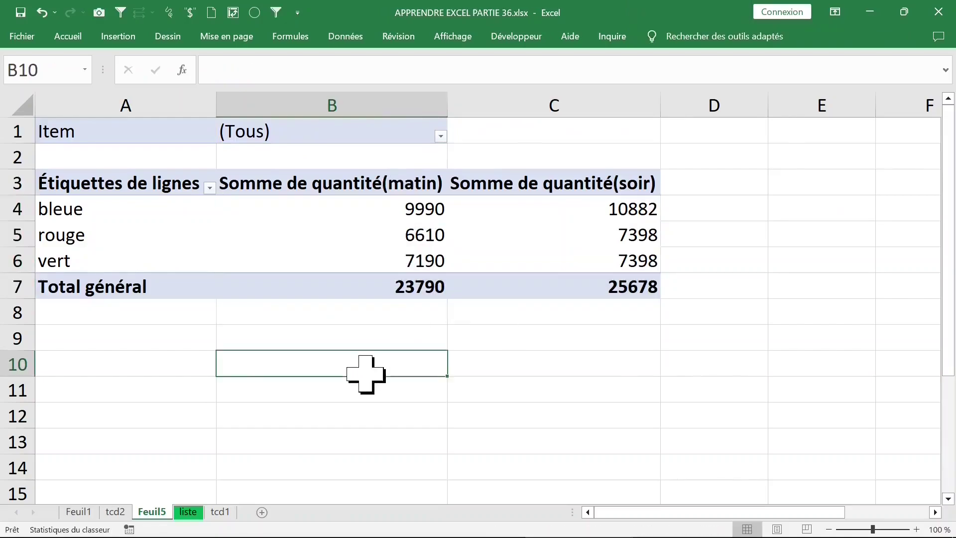
click(335, 238)
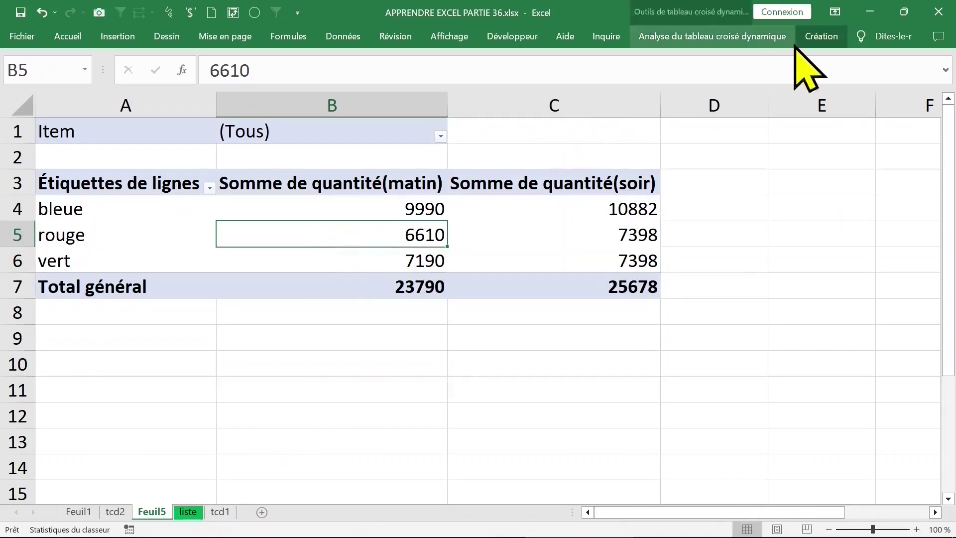
click(810, 40)
click(774, 37)
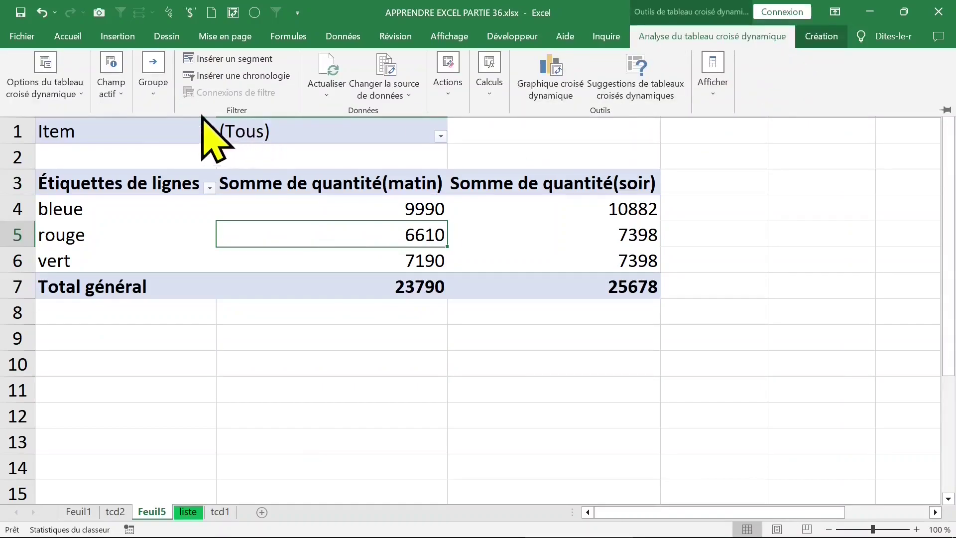
Step: Generate report filter pages by Item, creating sheets A, B and C
click(86, 96)
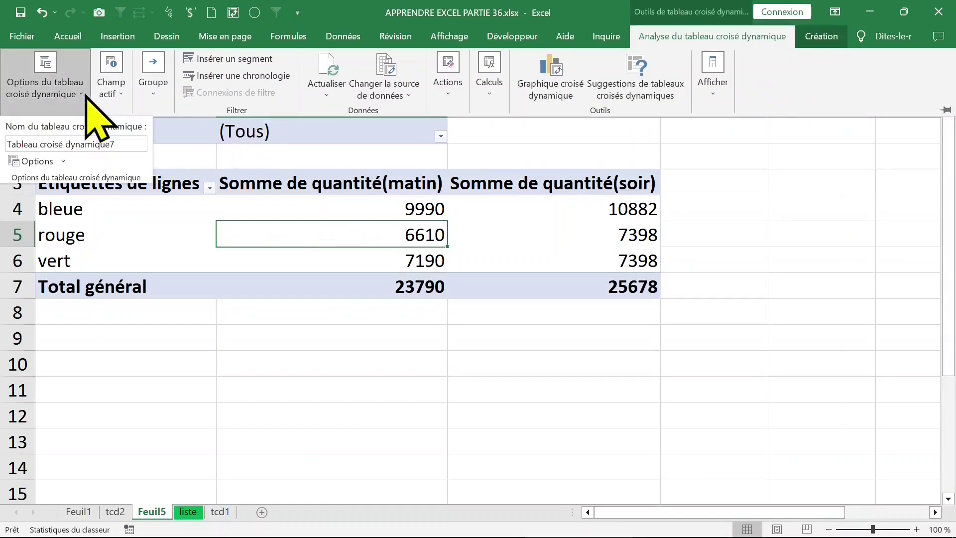
click(64, 162)
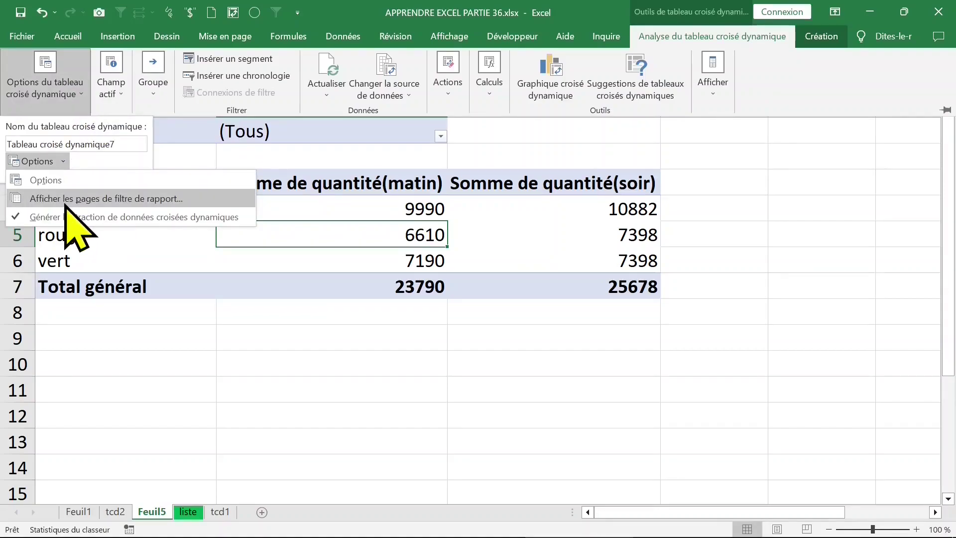
click(64, 201)
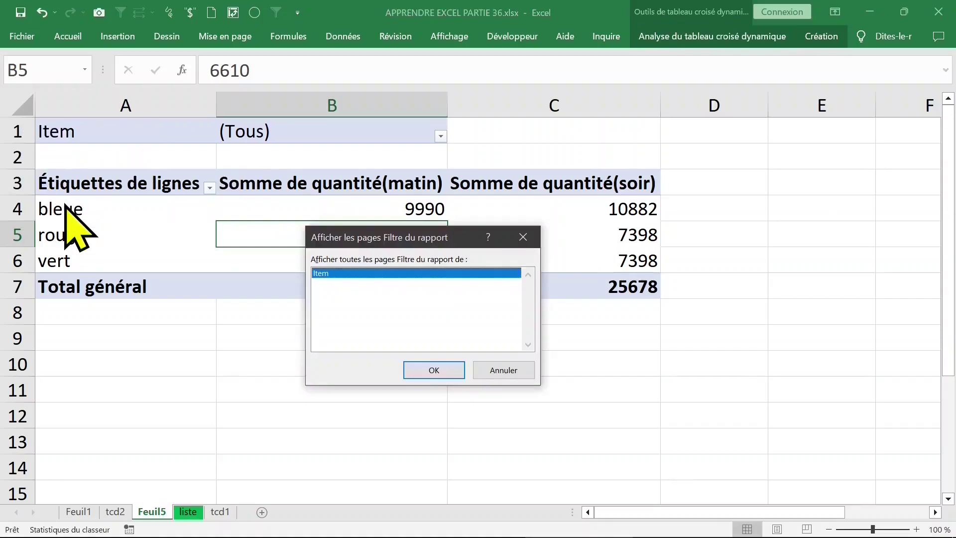
click(506, 372)
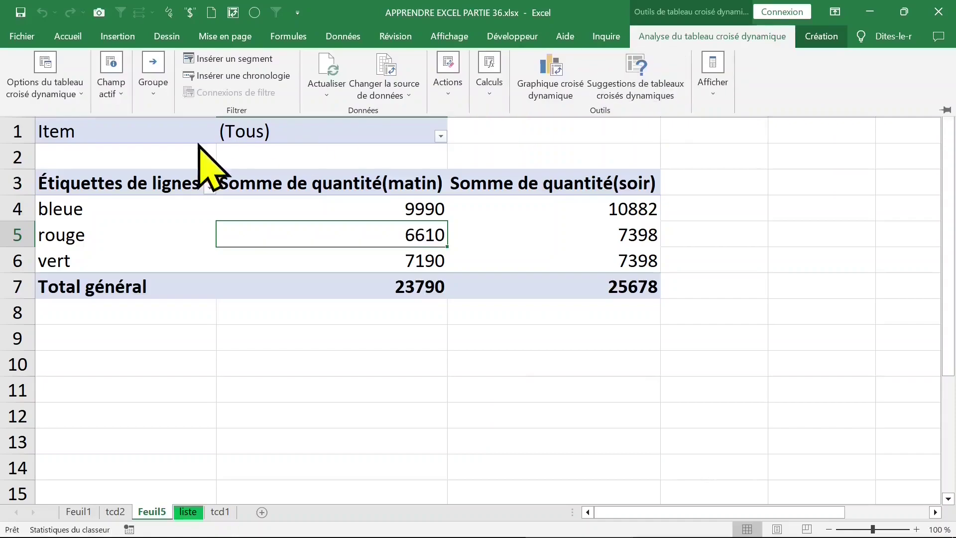
click(75, 92)
click(30, 160)
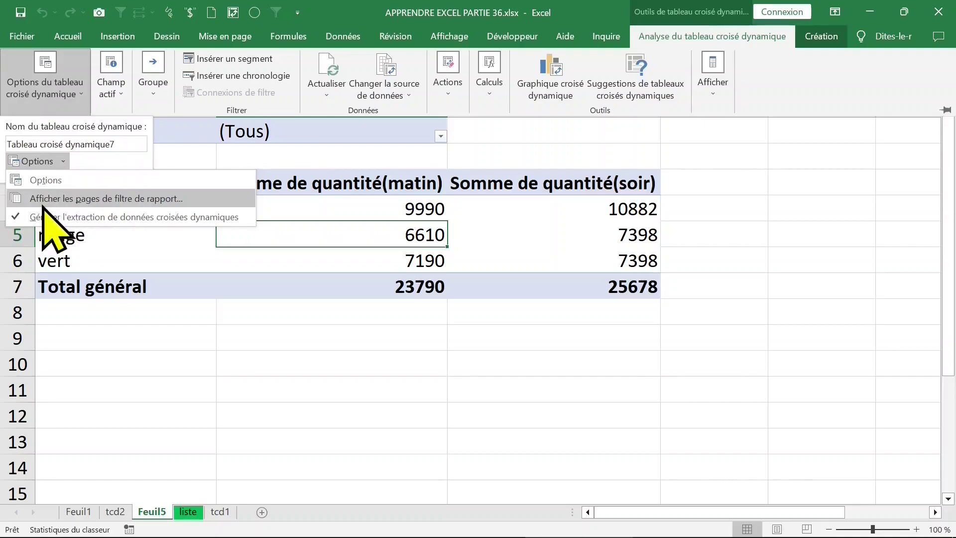
click(43, 202)
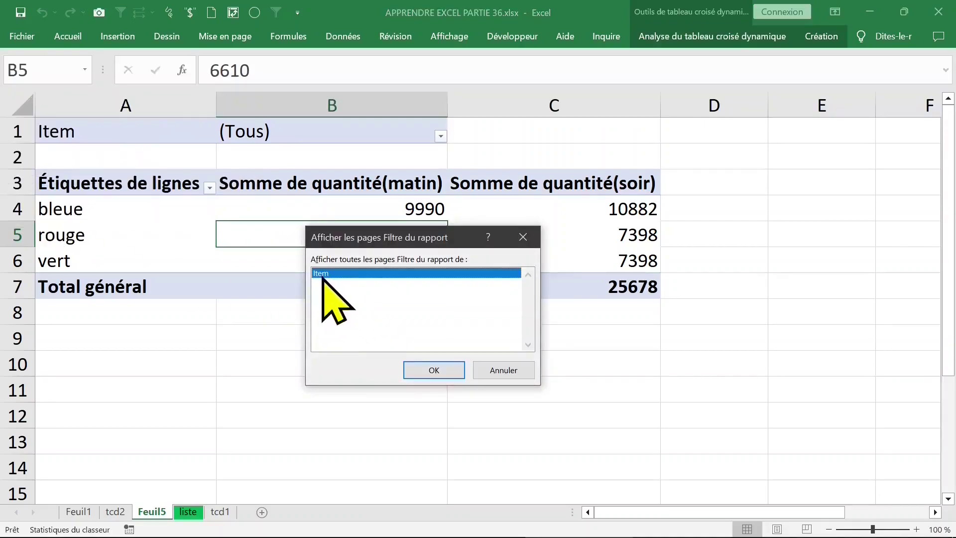
click(438, 372)
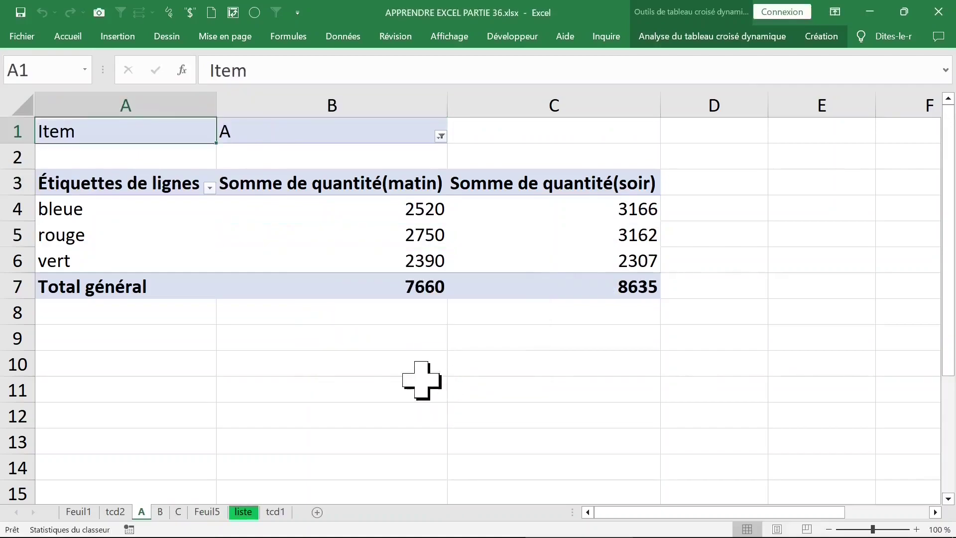
Step: Review the A, B and C filtered sheets, then return to the liste data sheet
click(159, 511)
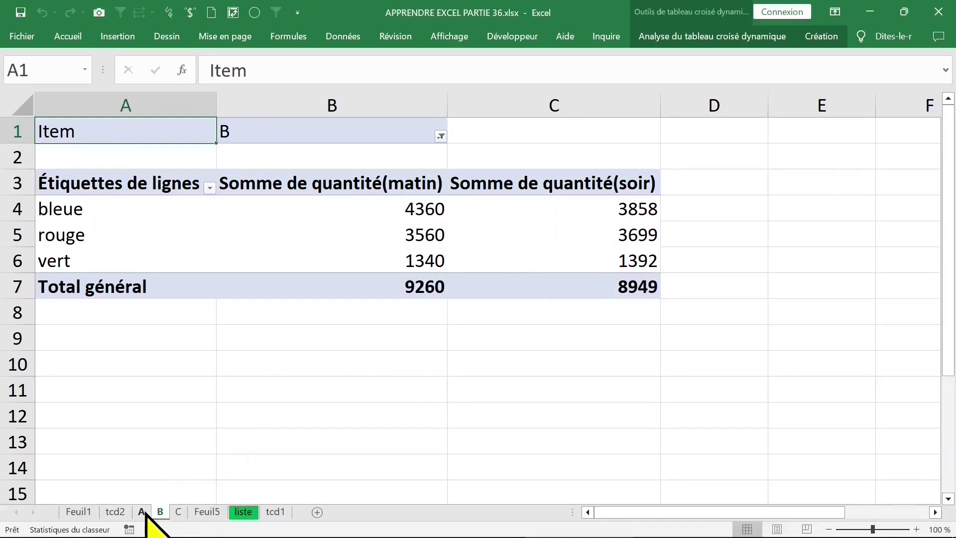
click(141, 512)
click(160, 512)
click(178, 511)
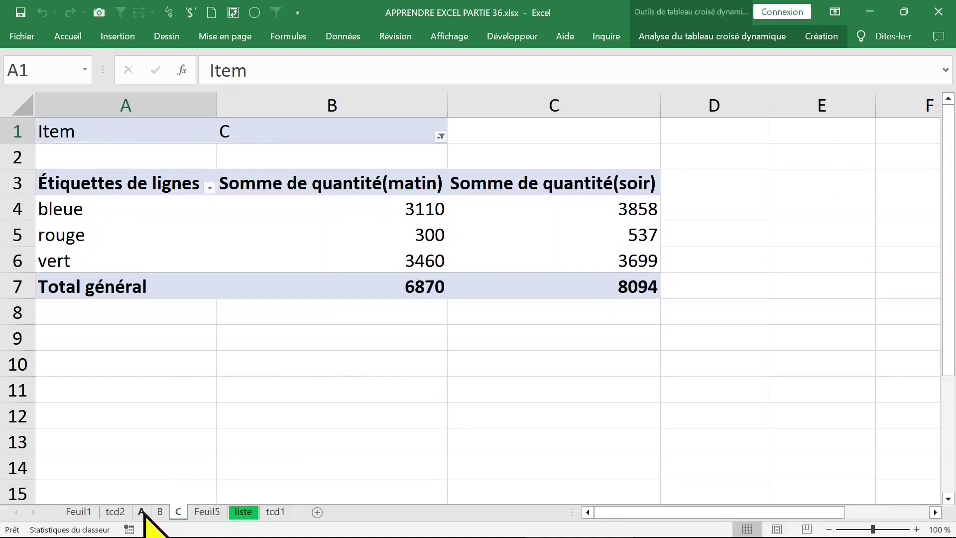
click(160, 512)
click(178, 512)
click(142, 511)
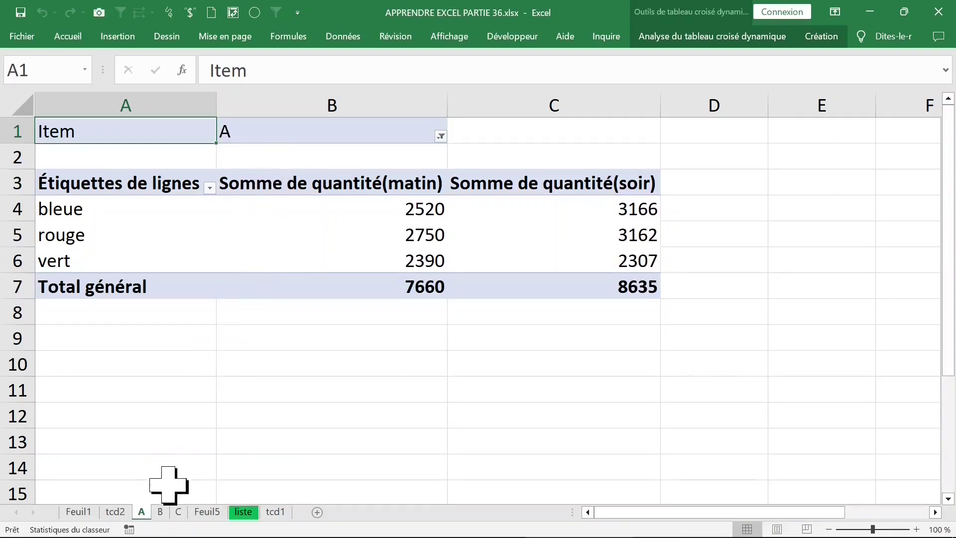
click(160, 512)
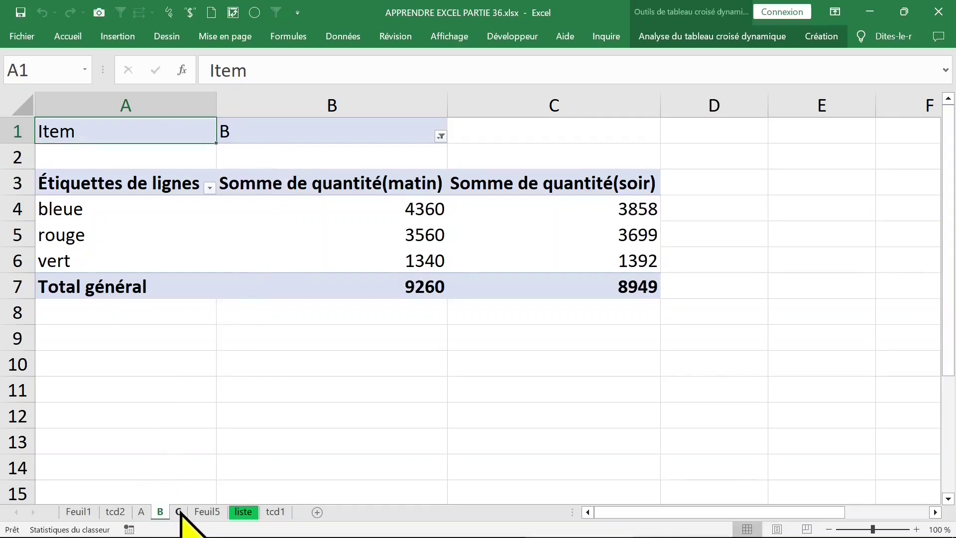
click(243, 512)
click(117, 36)
Step: Insert a new pivot table from liste!$A$1:$E$42 on a new worksheet
click(31, 70)
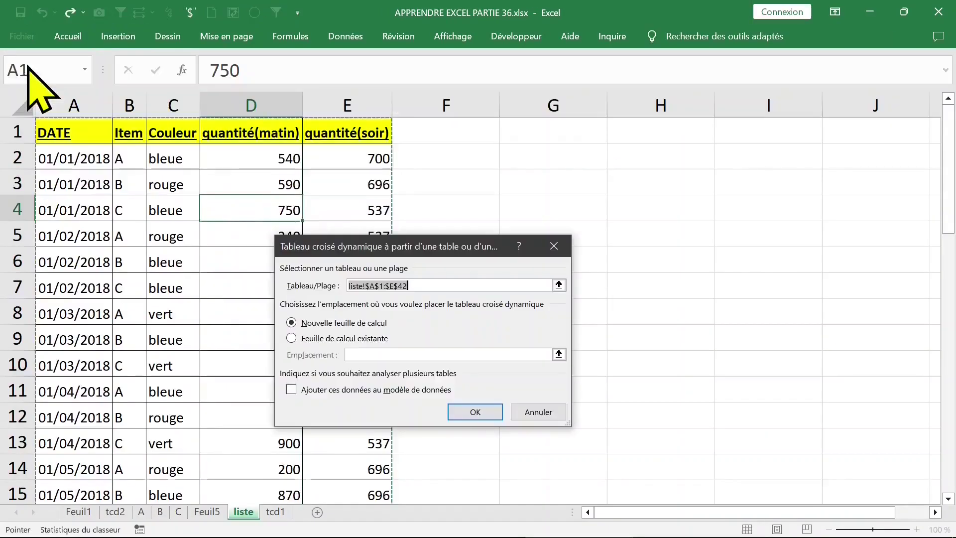
click(473, 411)
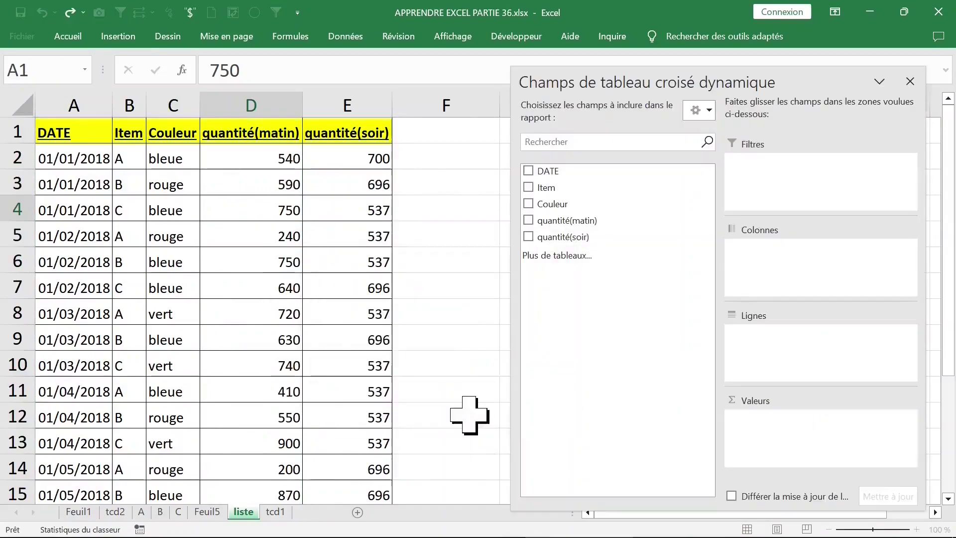
click(218, 274)
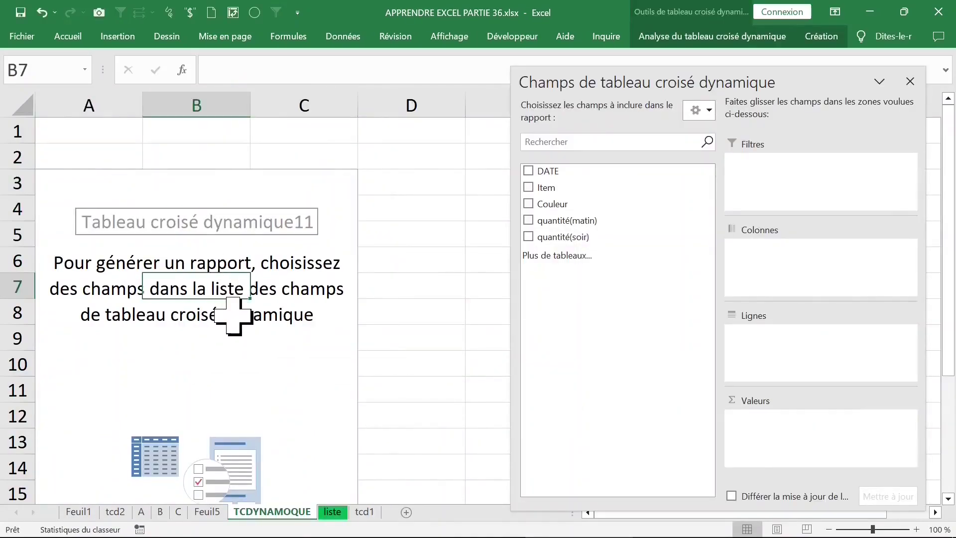
click(241, 311)
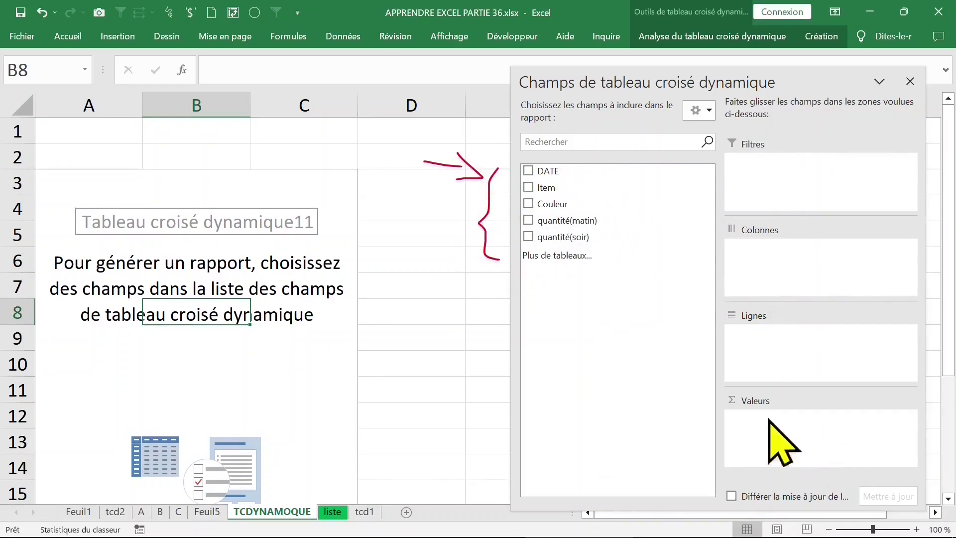
Step: Add DATE as rows, Item as columns, and summed quantité(matin) and quantité(soir) values
click(528, 171)
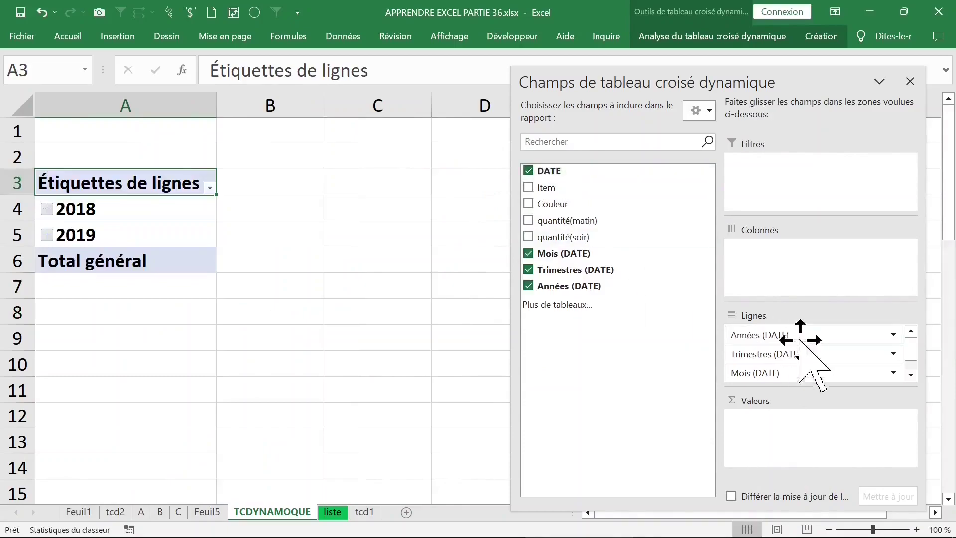
drag(546, 187, 770, 249)
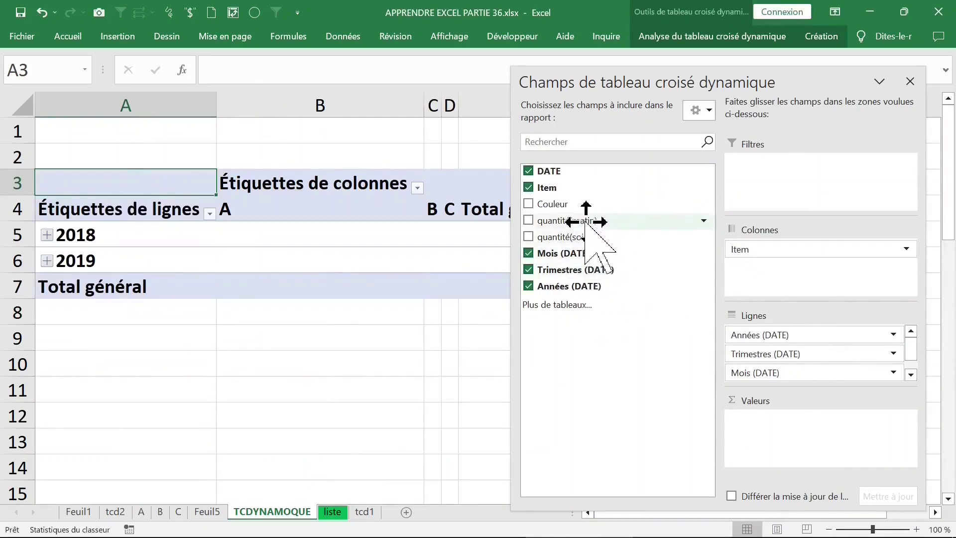
drag(613, 220, 793, 424)
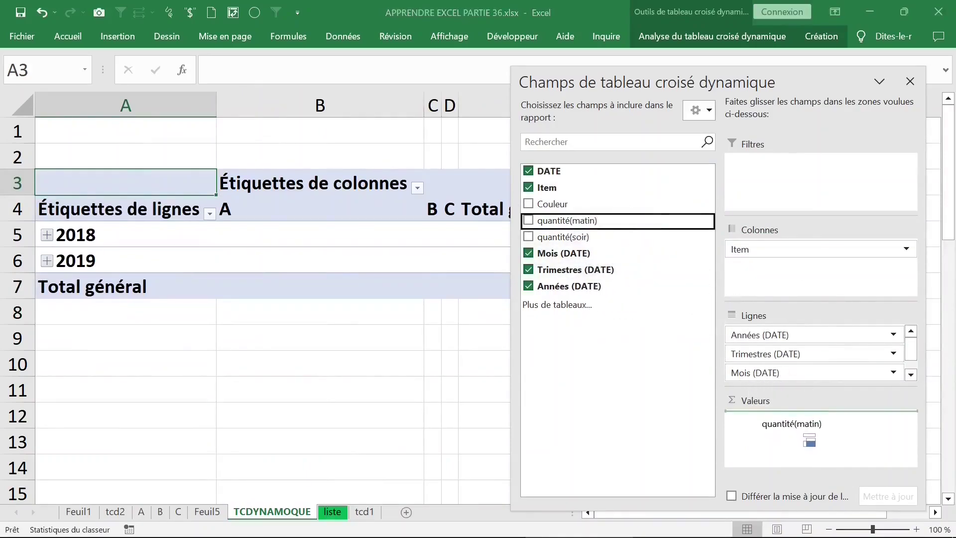
mouse_move(575, 237)
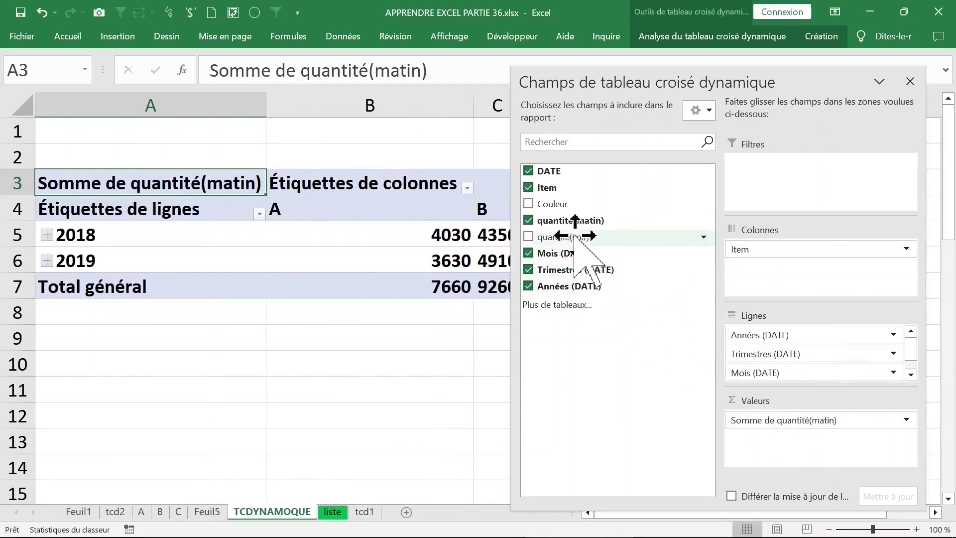
drag(575, 237, 800, 468)
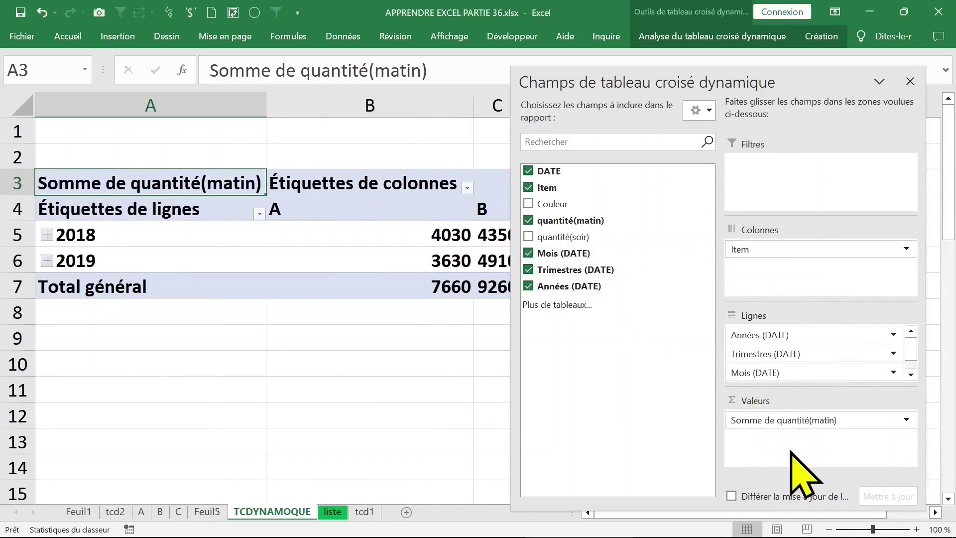
click(910, 81)
click(164, 244)
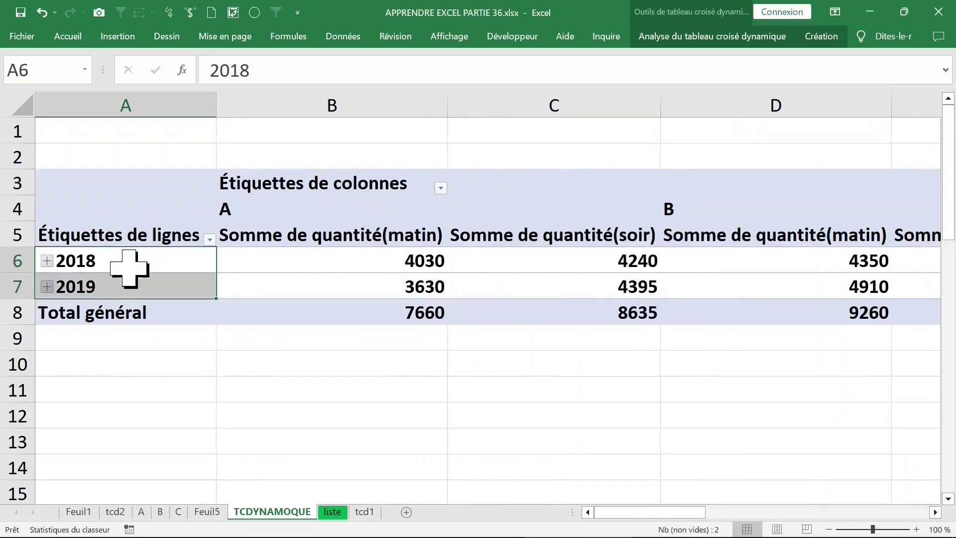
key(Down)
key(Up)
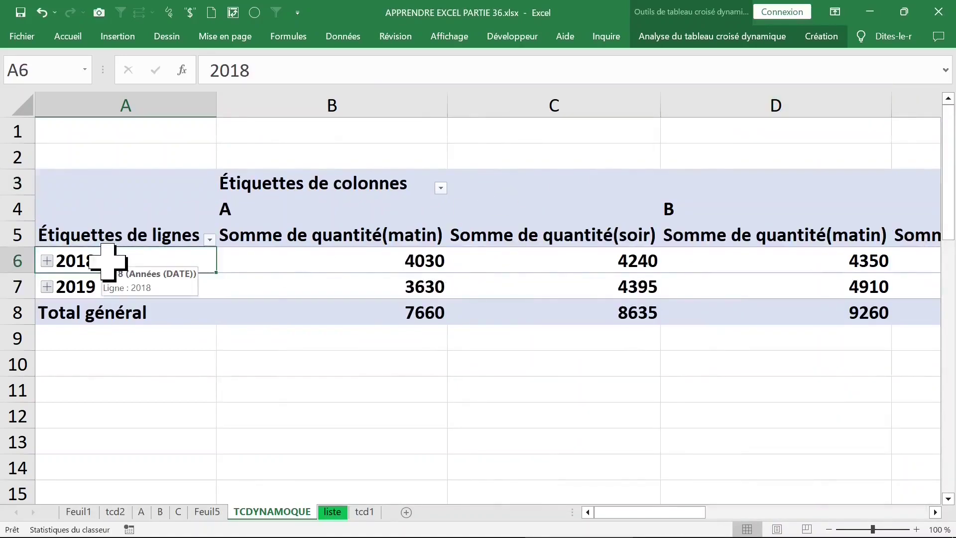
Step: Ungroup the pivot's date rows into individual dates and review the values for items A, B and C
right_click(109, 263)
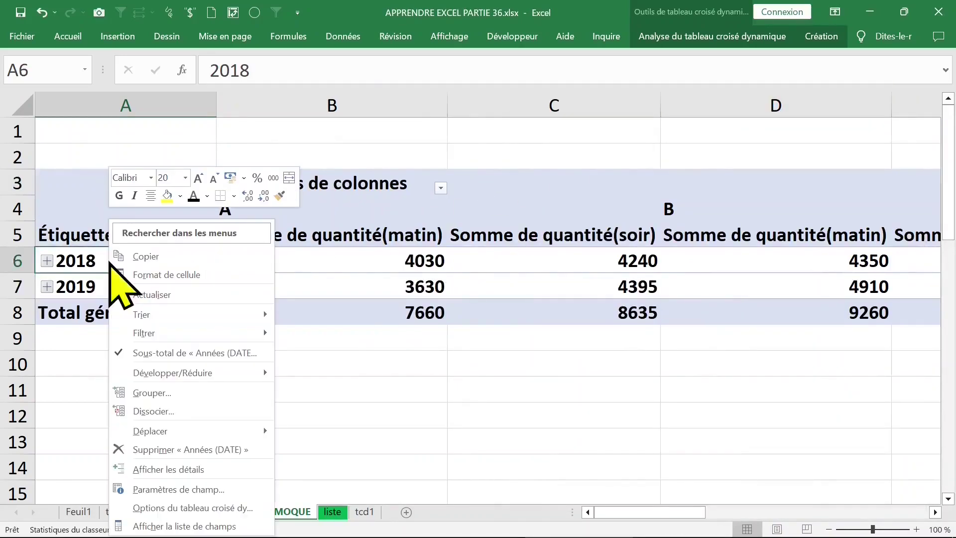
click(164, 412)
click(313, 154)
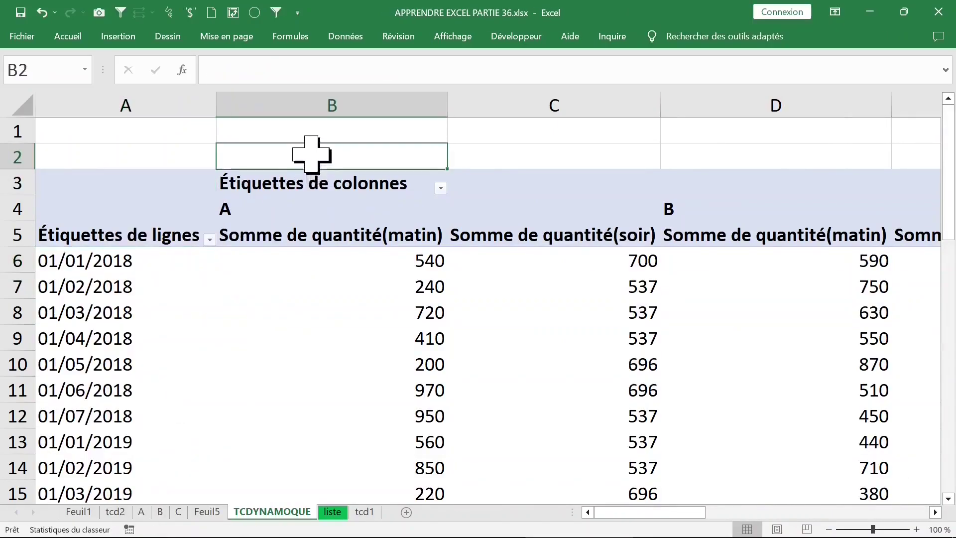
click(282, 186)
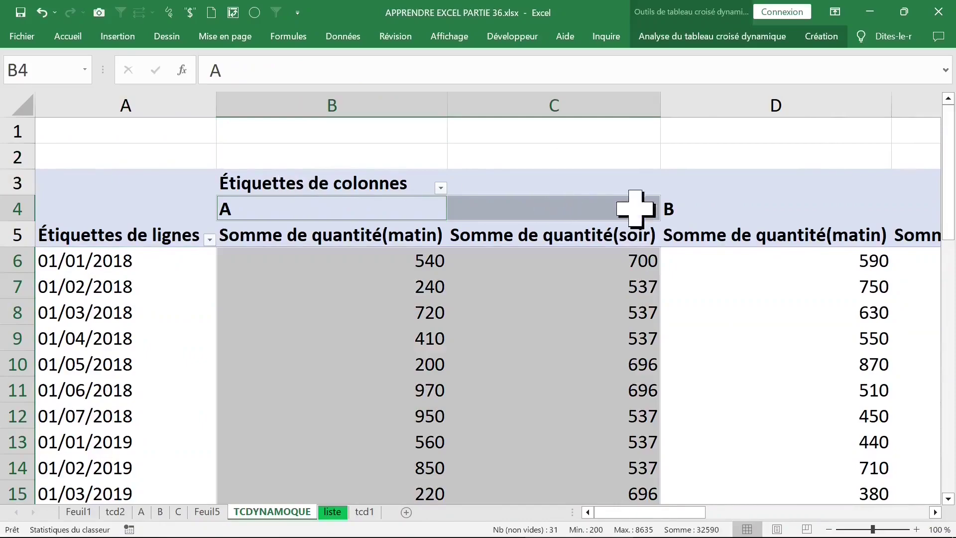
click(720, 183)
click(720, 190)
ctrl+scroll(764, 497, down, 3)
click(726, 163)
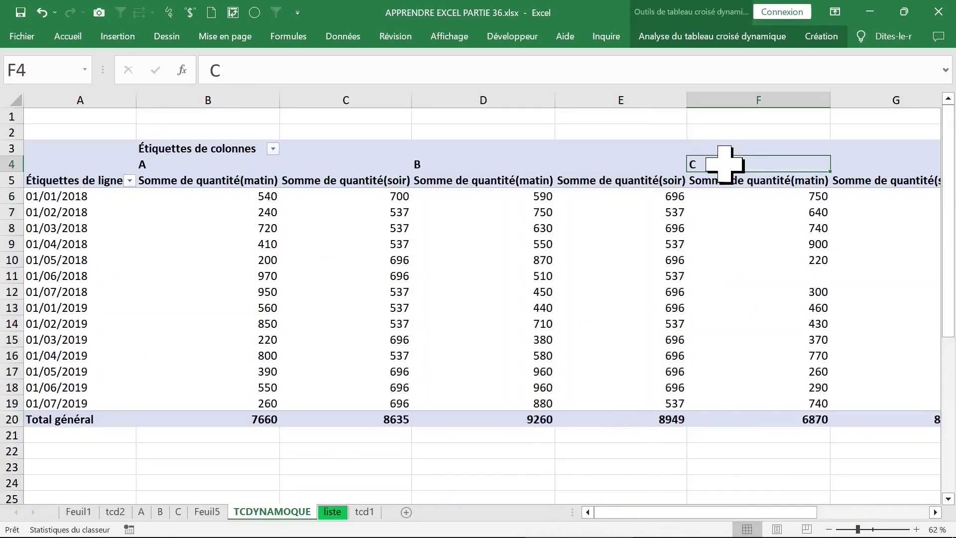
click(725, 152)
key(ctrl+Home)
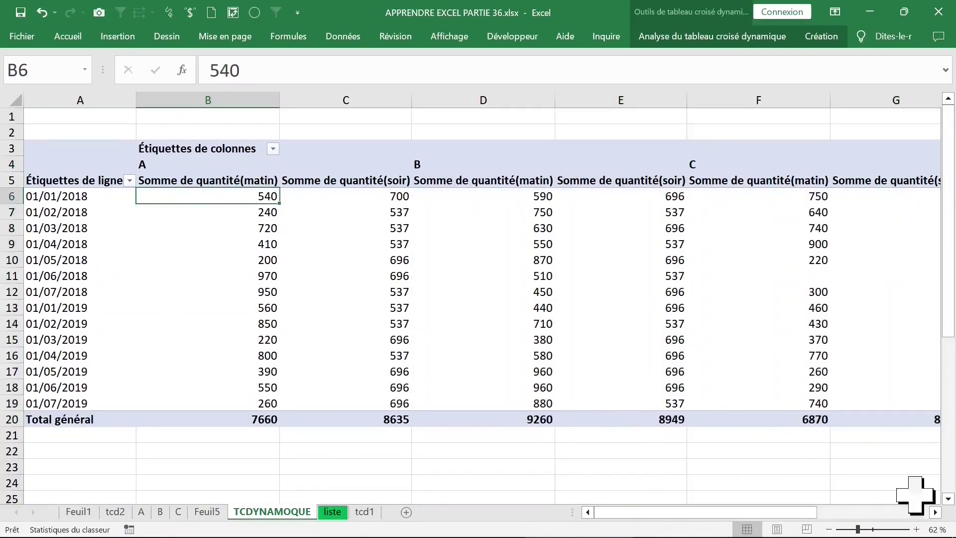
ctrl+scroll(881, 532, up, 2)
Step: Regroup the dates by Années and Trimestres instead of Mois
click(99, 249)
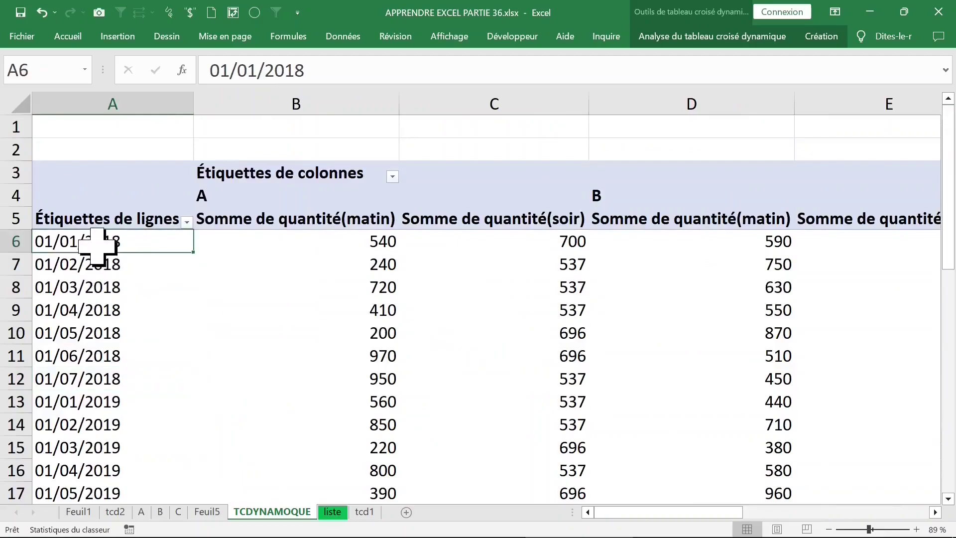
right_click(100, 243)
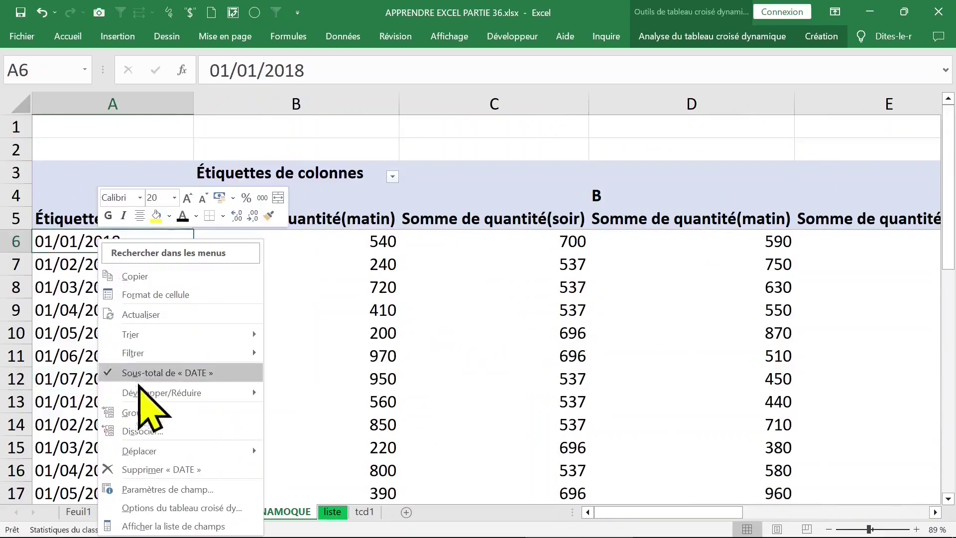
click(149, 412)
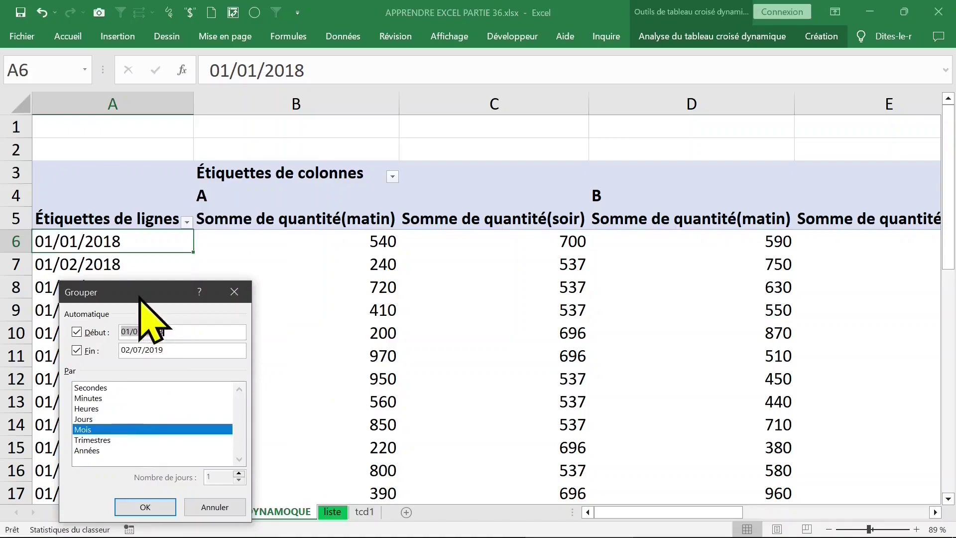
drag(135, 293, 482, 144)
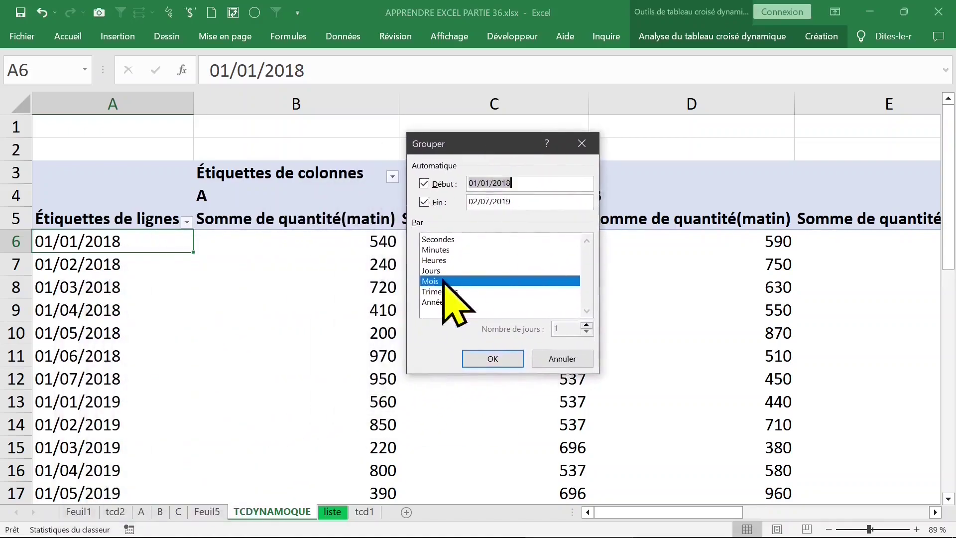
click(440, 281)
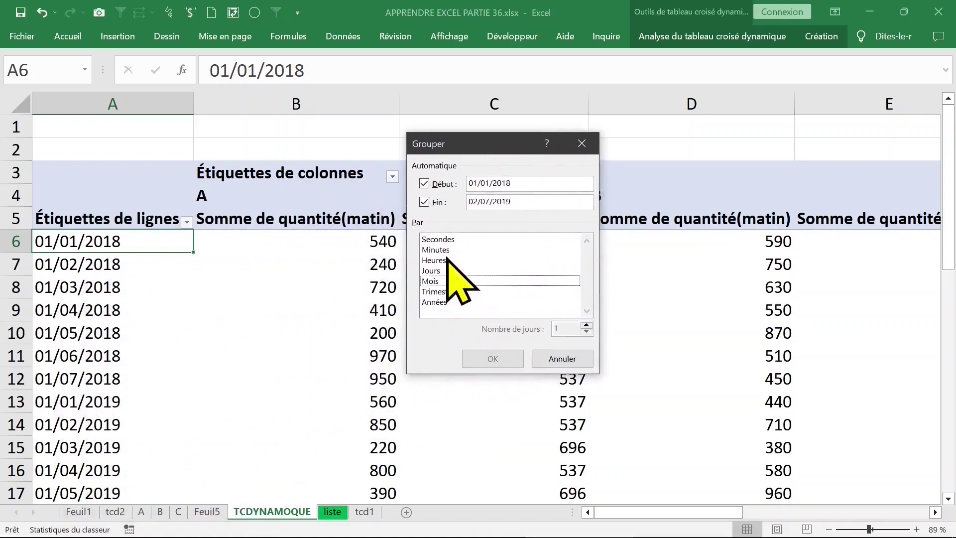
click(444, 303)
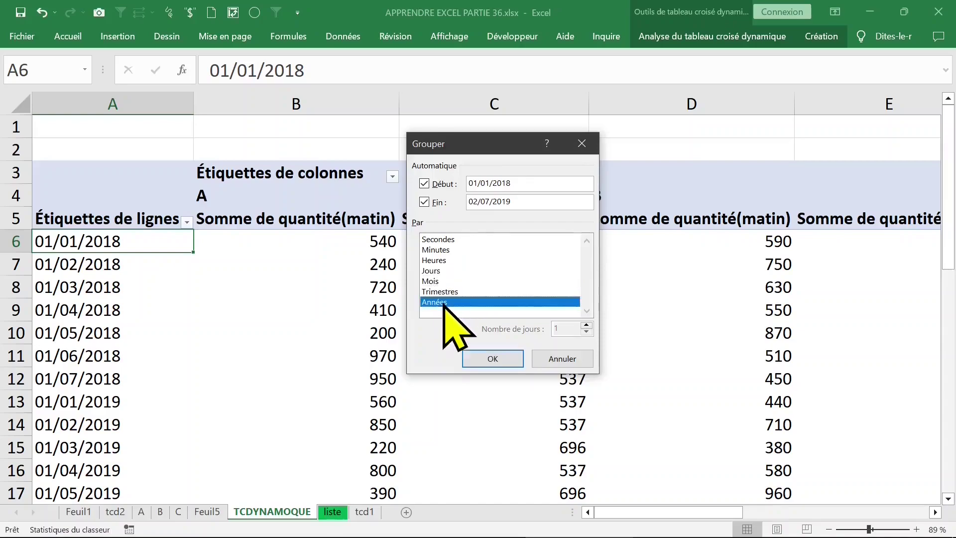
click(443, 294)
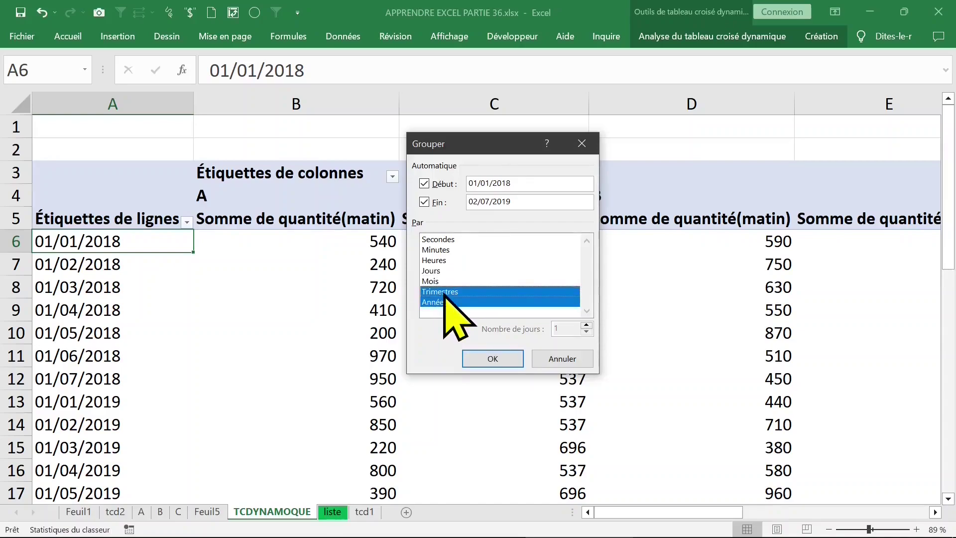
click(498, 358)
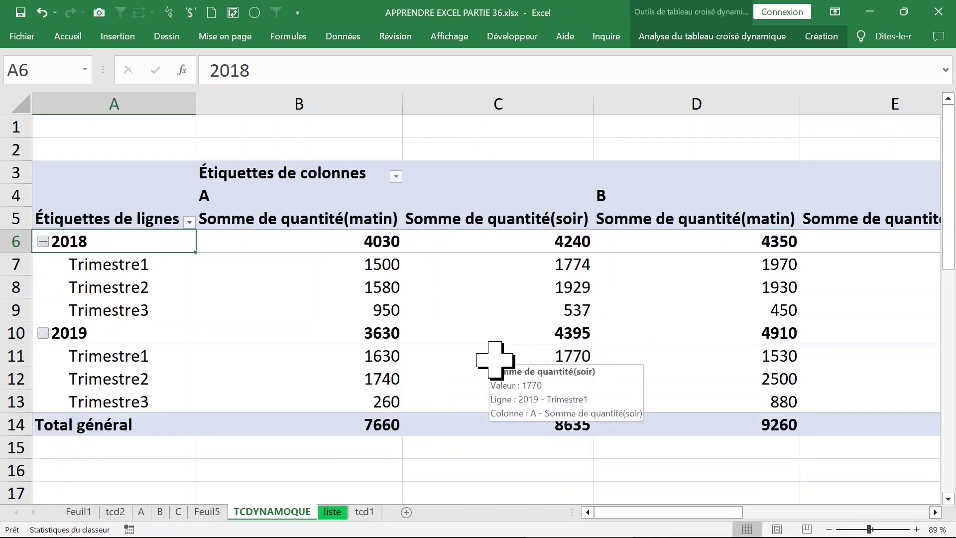
Step: In the field list, move Trimestres from the rows to the columns so items A, B, C sit under each year
click(398, 240)
click(151, 272)
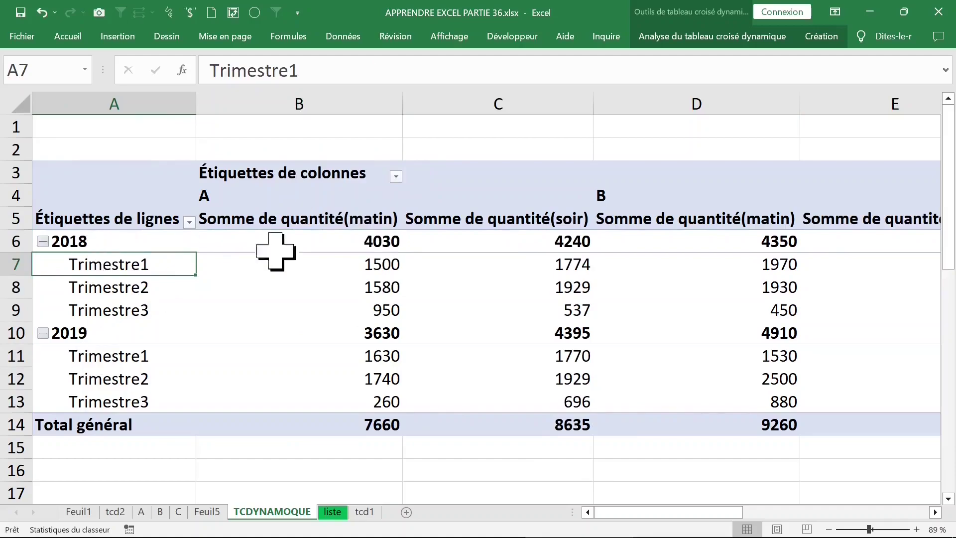
right_click(158, 267)
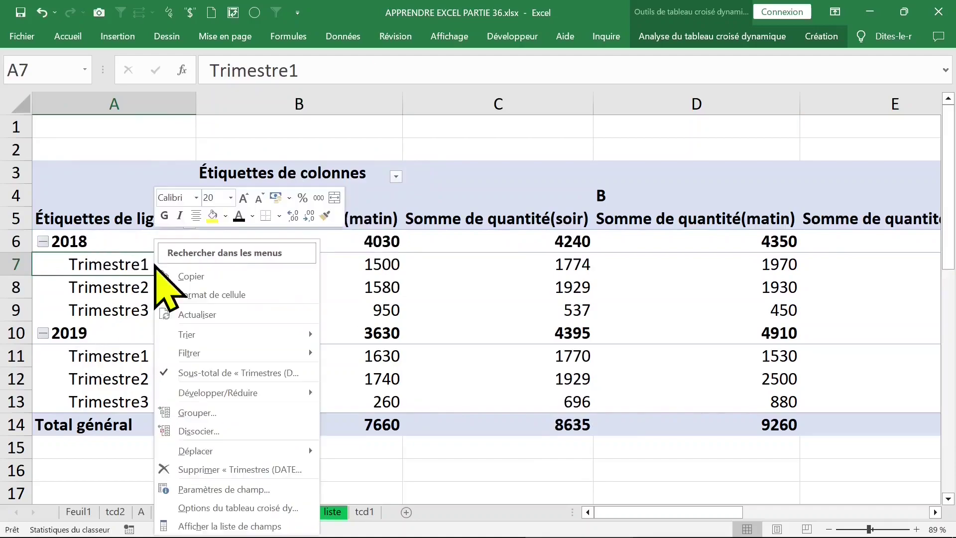
click(249, 526)
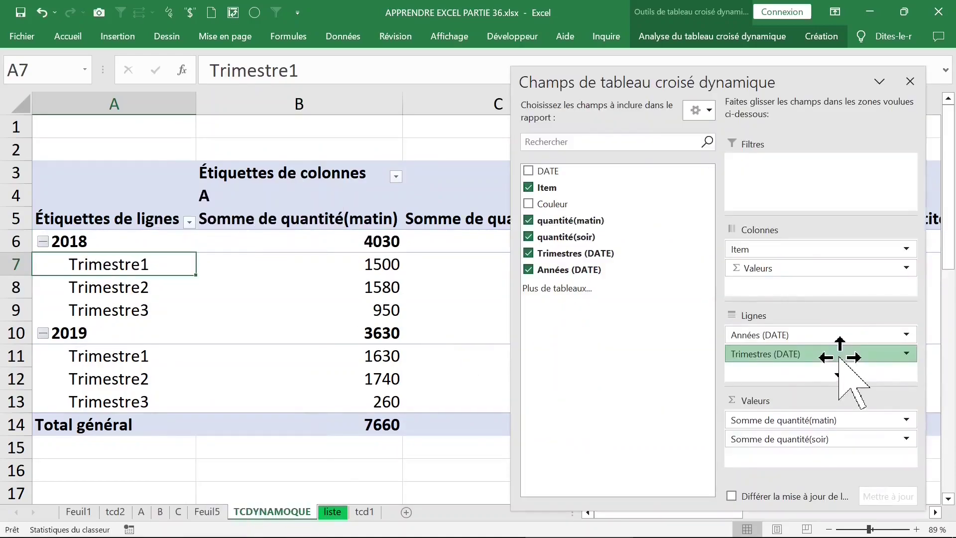
mouse_move(839, 357)
mouse_down()
mouse_move(828, 246)
mouse_move(796, 366)
mouse_move(795, 344)
mouse_up()
click(910, 82)
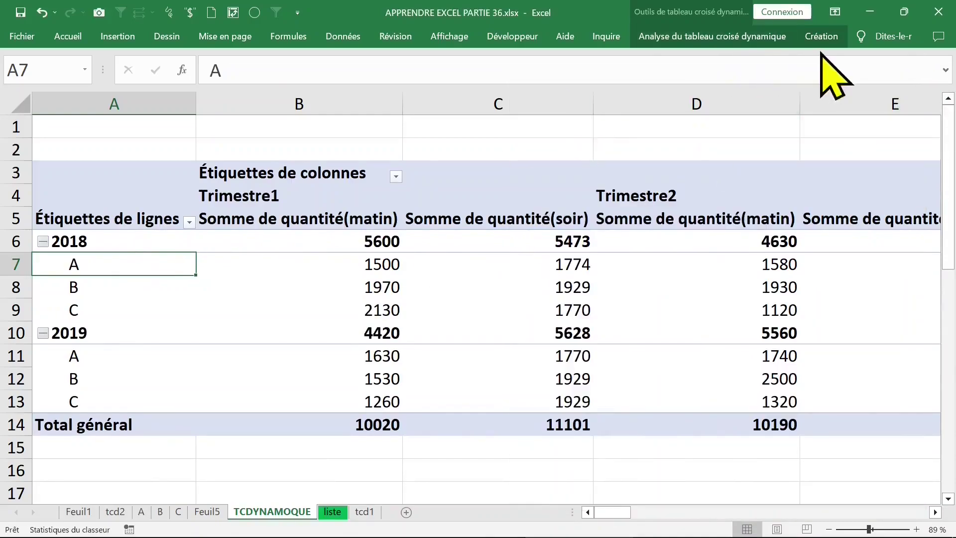
click(808, 40)
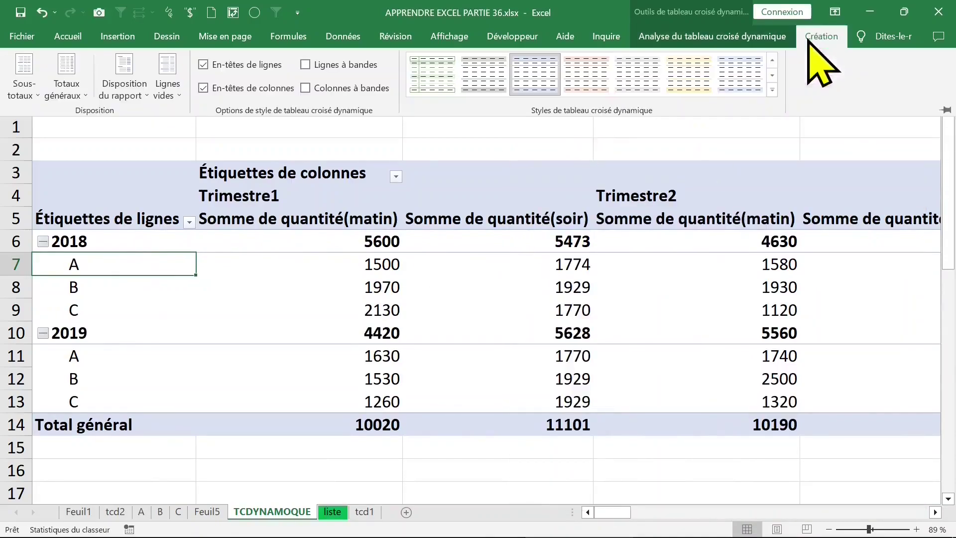
Step: Switch the pivot to the tabular report layout, then review its year, item and Trimestre columns
click(137, 86)
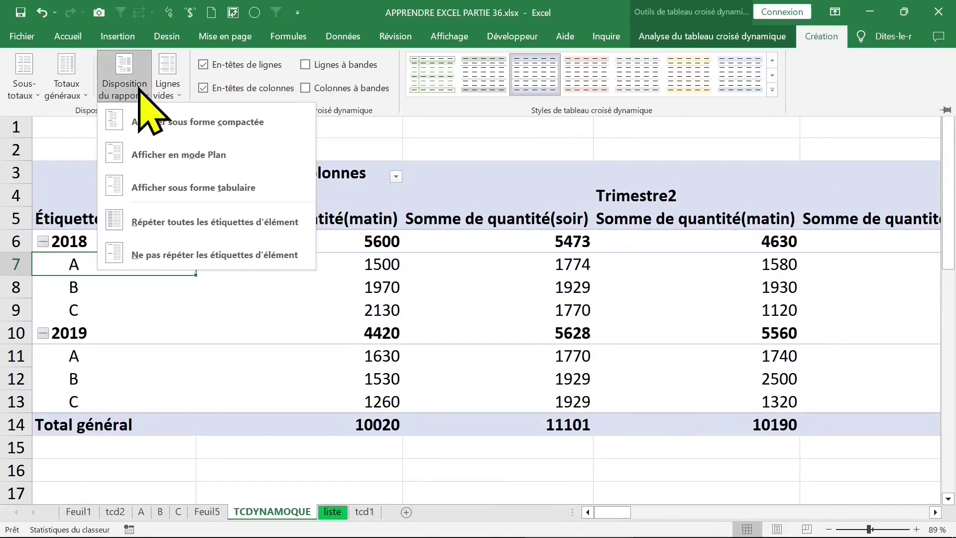
click(219, 194)
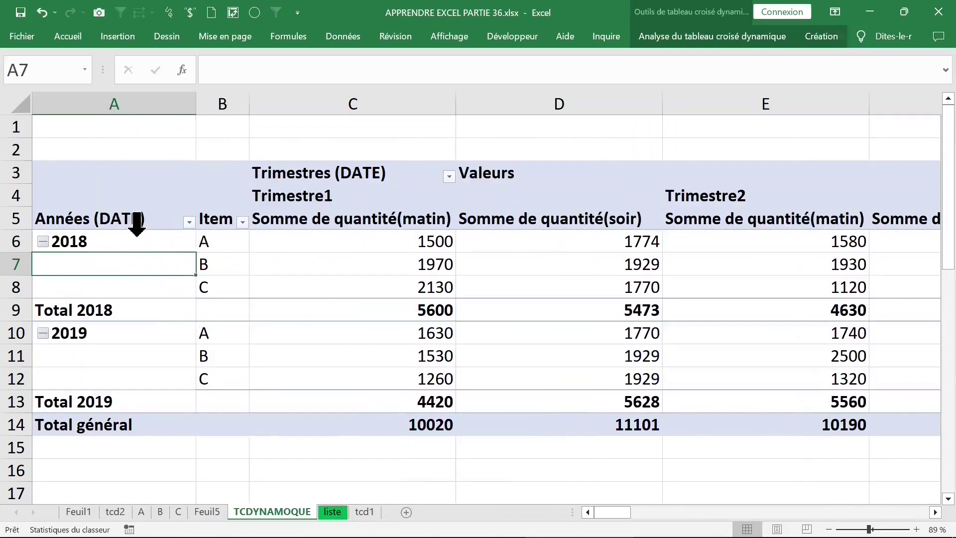
click(136, 223)
click(204, 254)
click(348, 284)
click(401, 221)
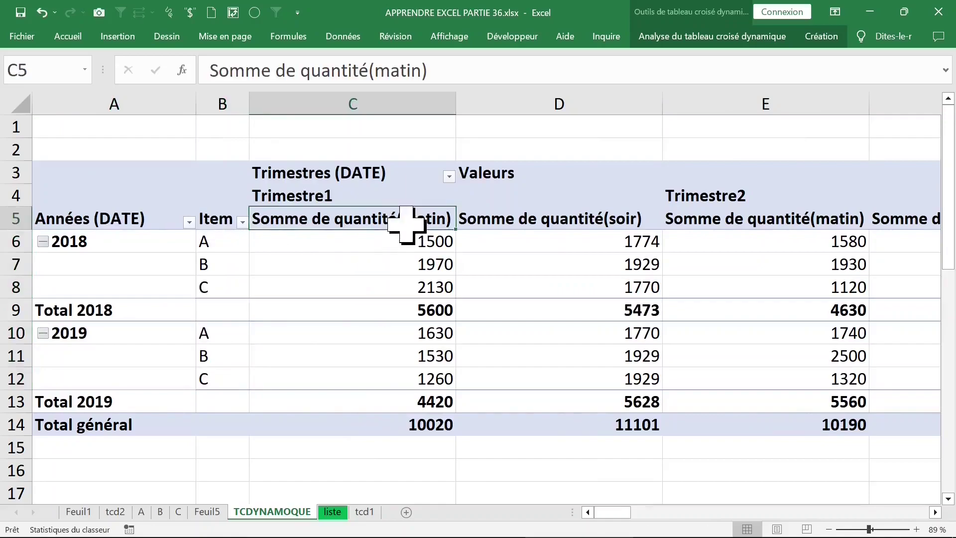
click(367, 184)
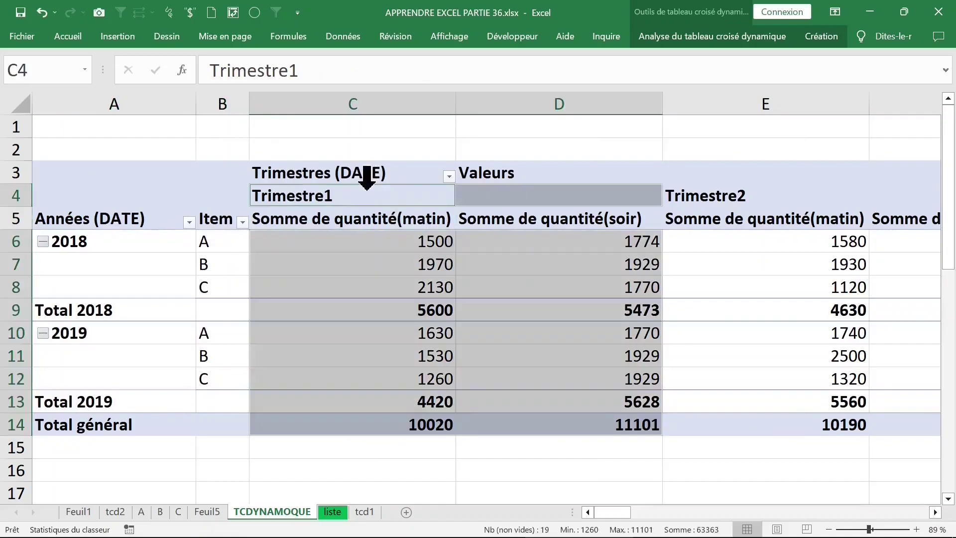
click(734, 179)
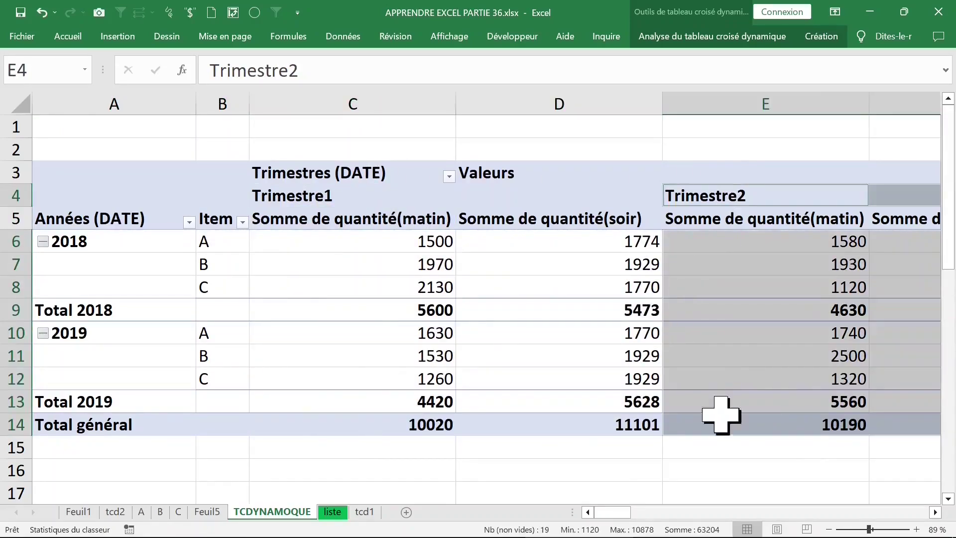
mouse_move(630, 512)
mouse_down()
mouse_move(725, 512)
mouse_move(613, 513)
mouse_up()
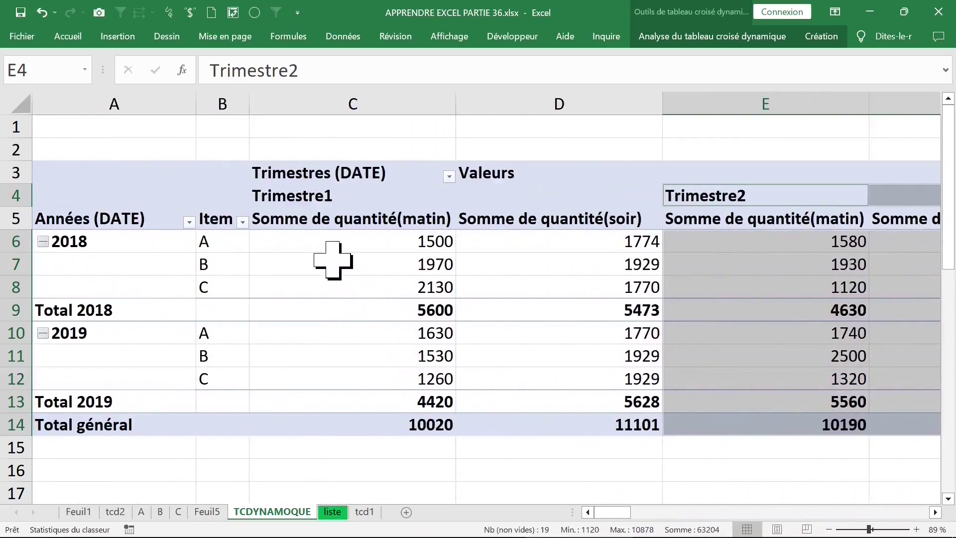
Step: Move Trimestres into the pivot rows below Item using the field list
right_click(332, 260)
click(368, 508)
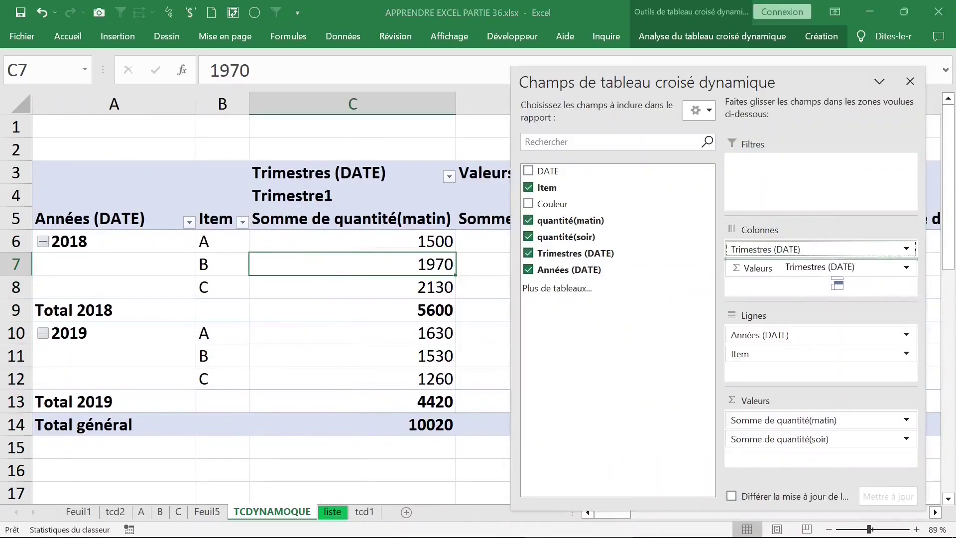
mouse_move(822, 250)
mouse_down()
mouse_move(809, 364)
mouse_move(817, 277)
mouse_up()
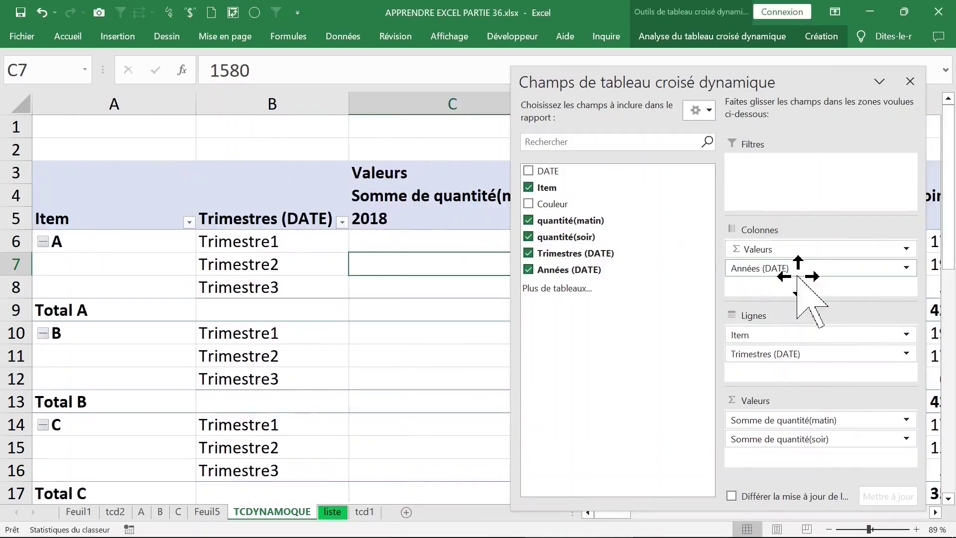
click(910, 82)
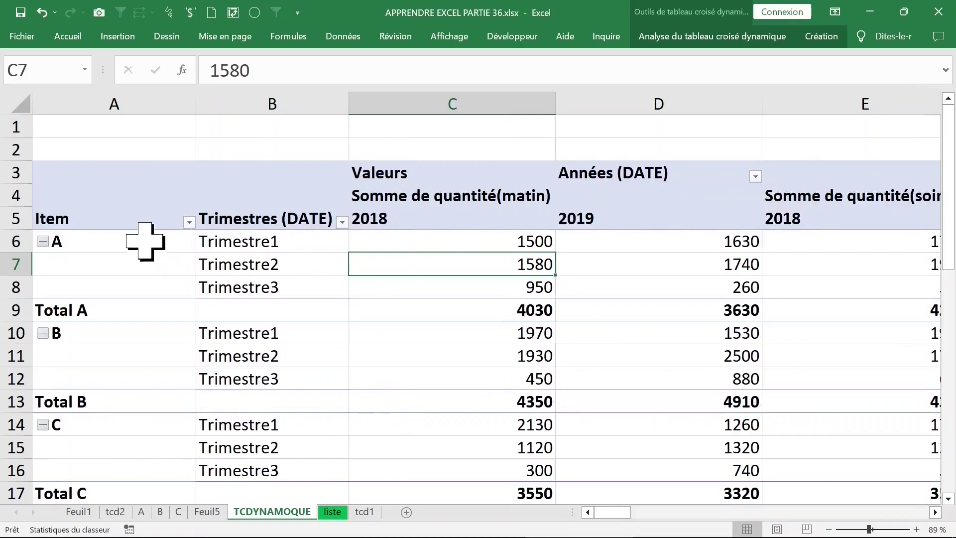
Step: Autofit column A's width and review the 2018 and 2019 morning and evening quantity values
click(145, 241)
click(150, 100)
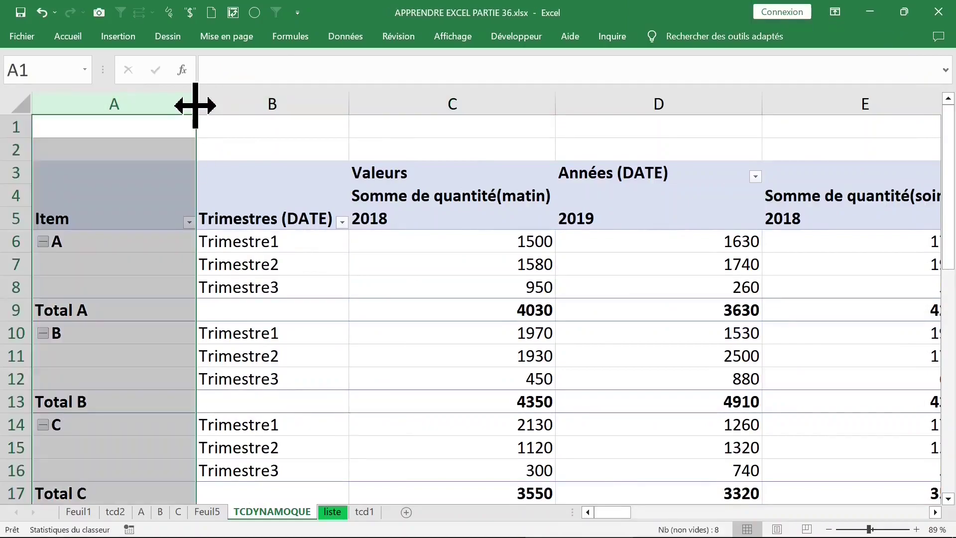
double_click(195, 100)
click(207, 214)
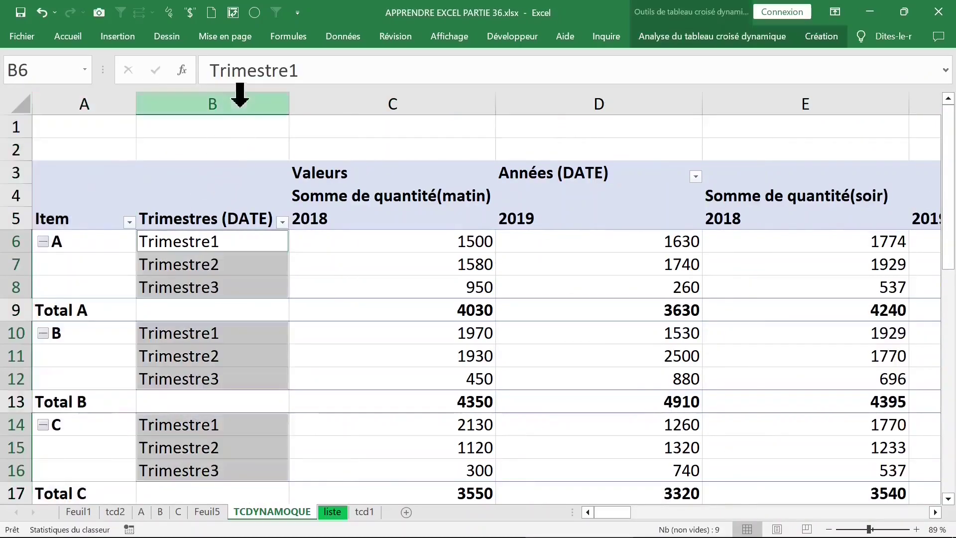
click(399, 217)
click(612, 202)
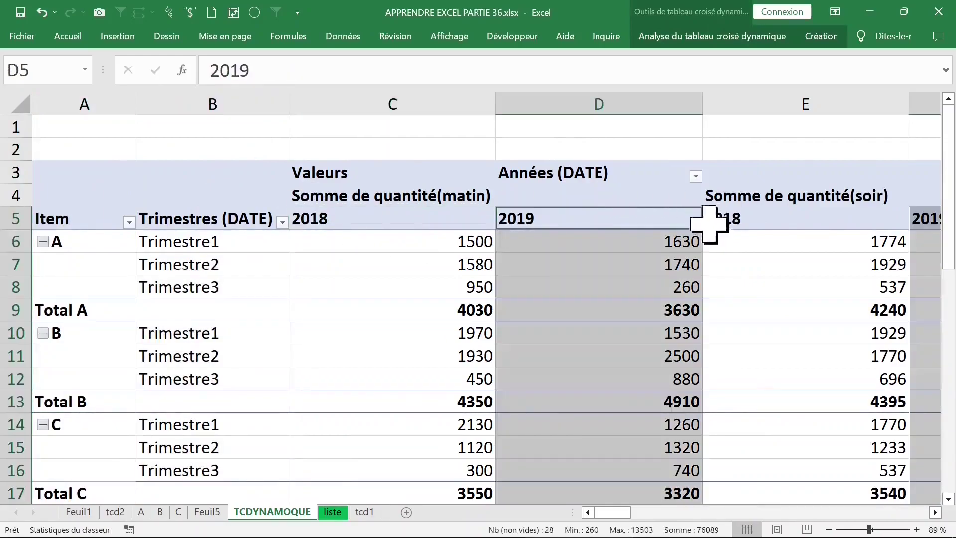
click(394, 179)
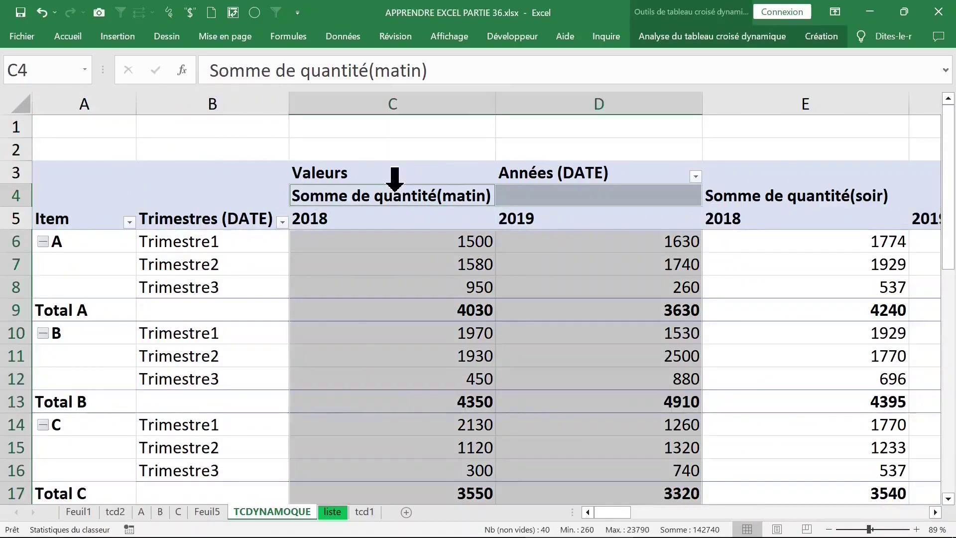
click(789, 183)
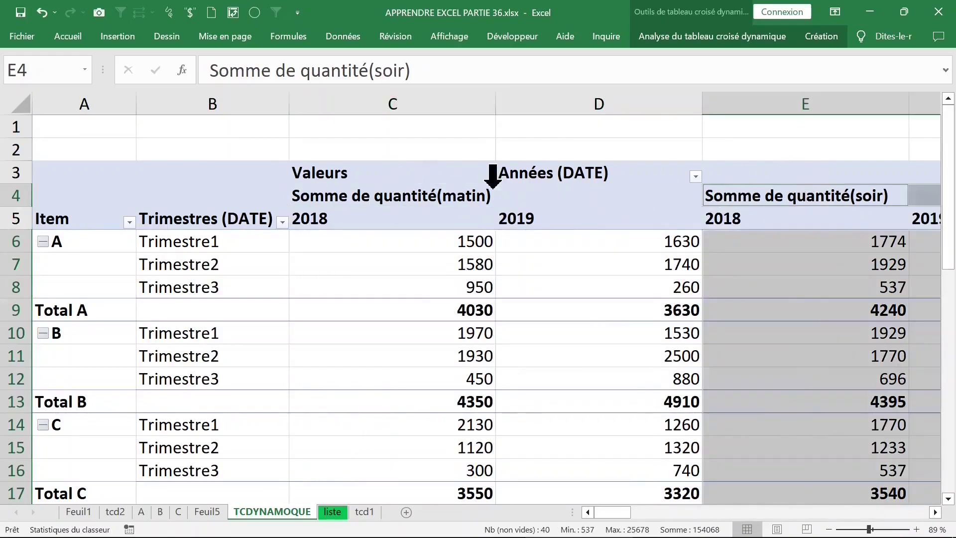